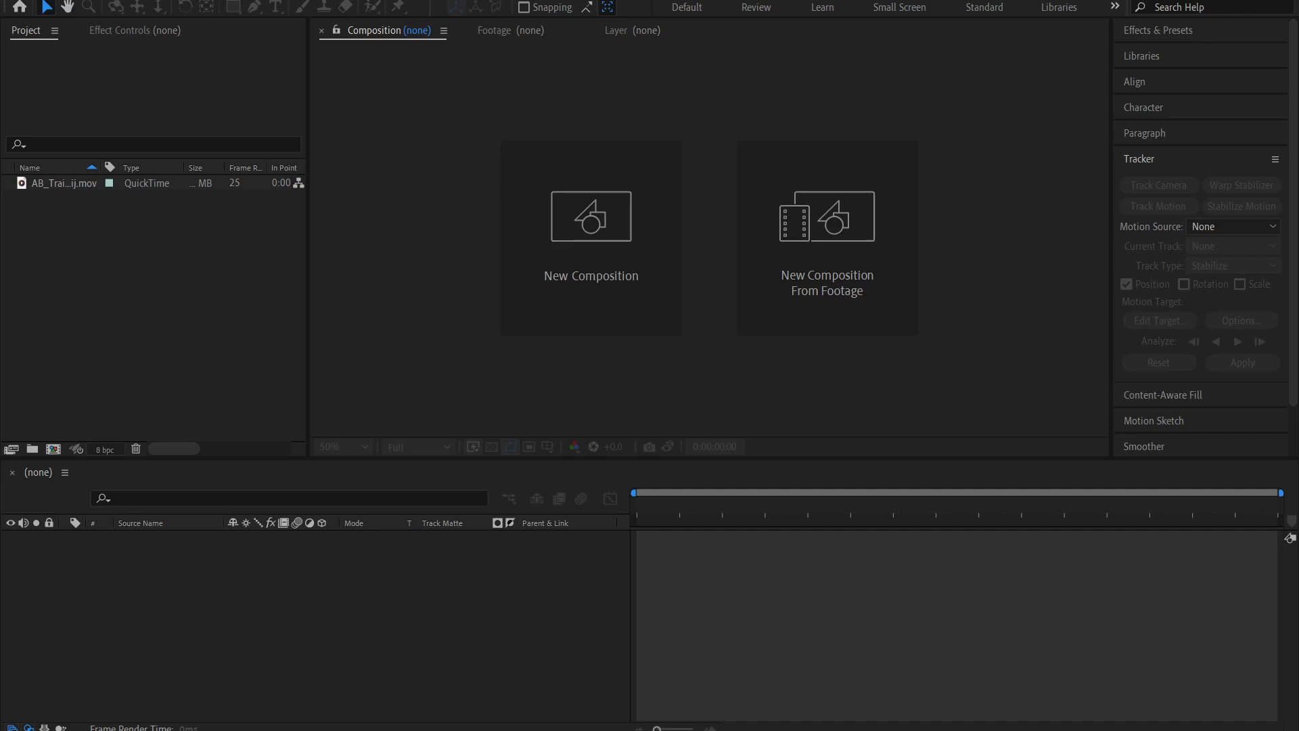
pyautogui.click(219, 329)
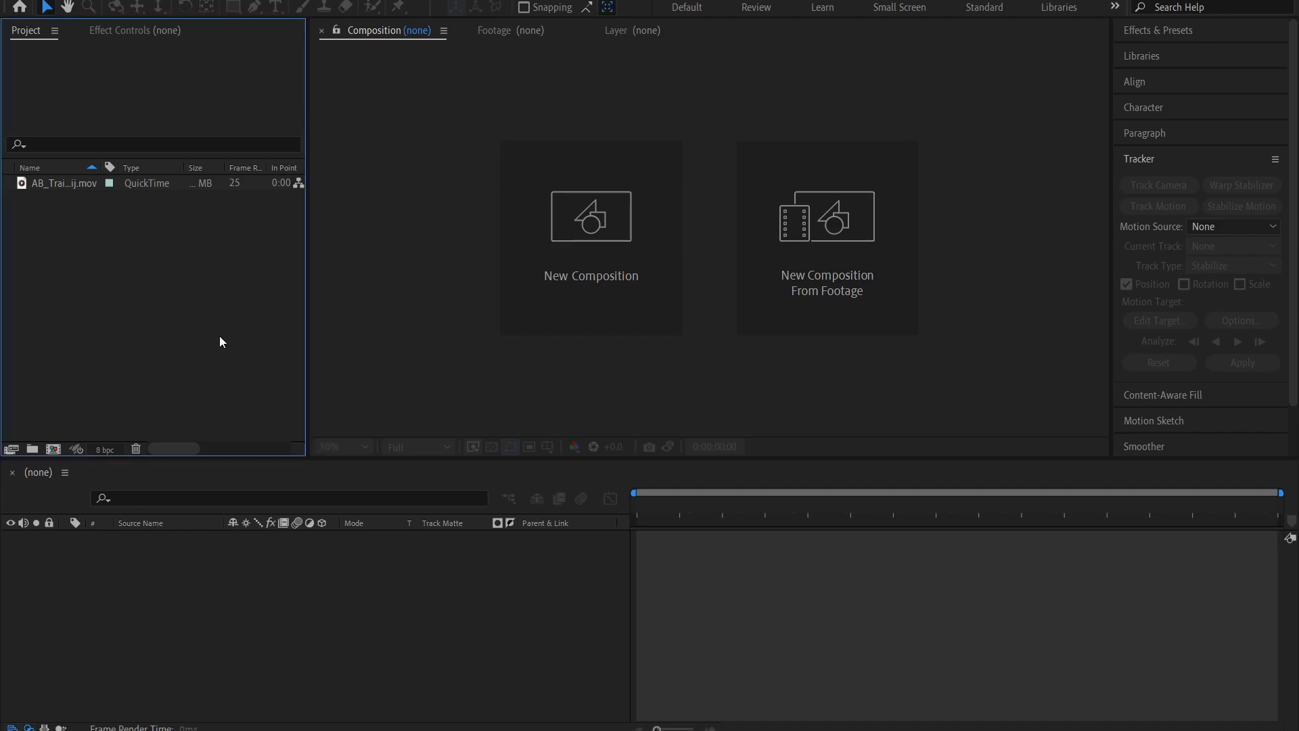
pyautogui.moveTo(58, 223); pyautogui.dragTo(230, 380)
pyautogui.click(12, 0)
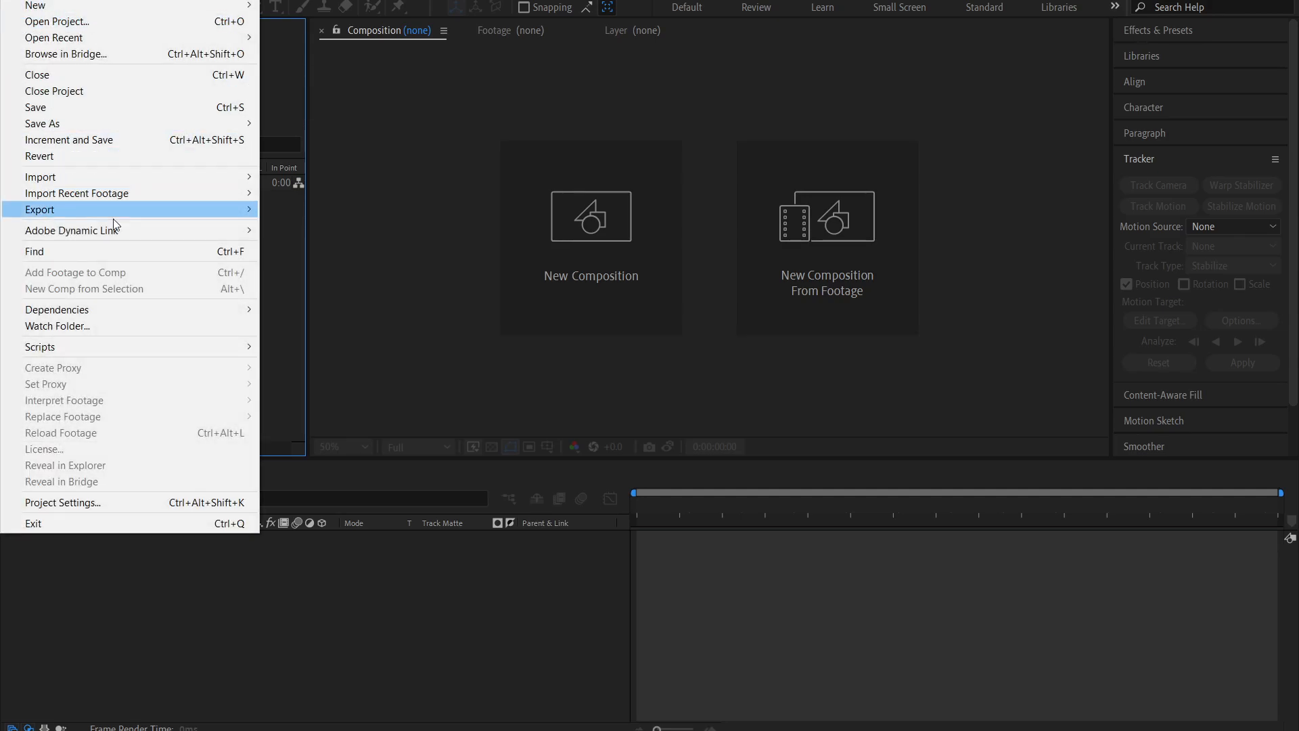
pyautogui.moveTo(202, 176)
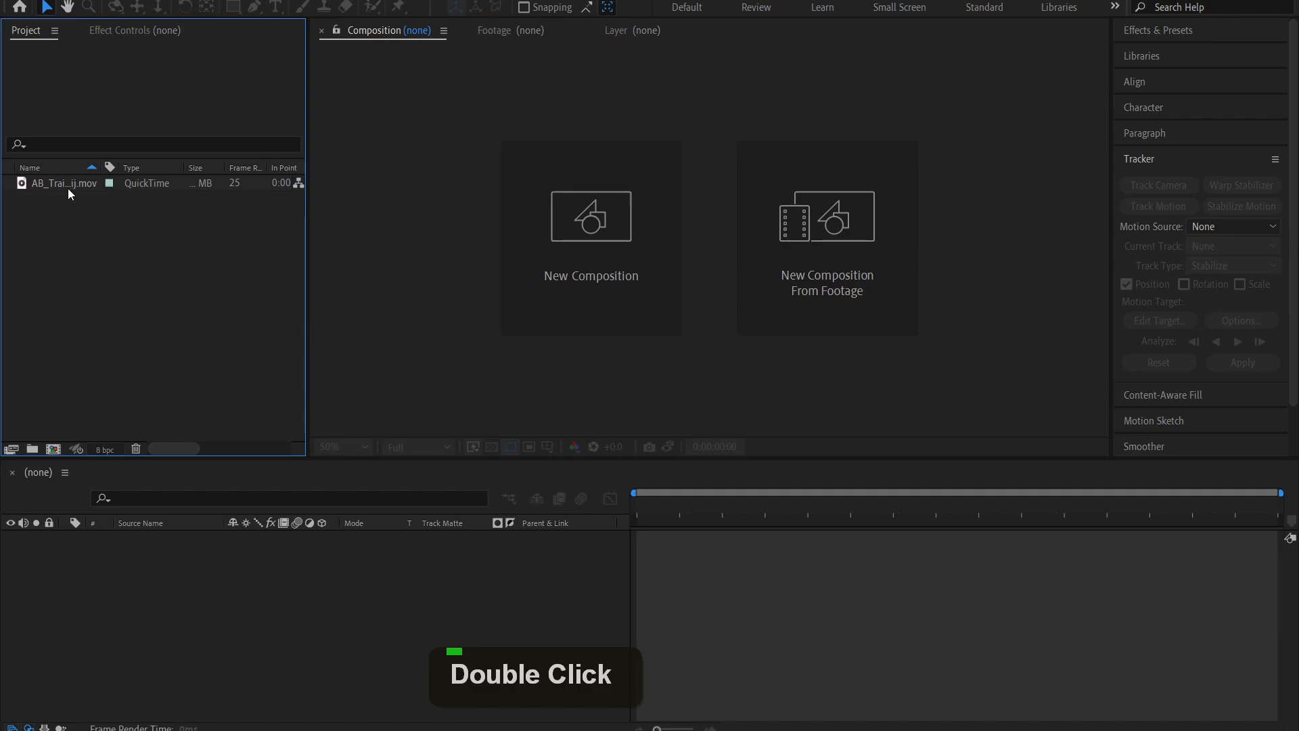
# Examine the frame rate and in/out points of the AB_Train under Brij.mov footage in the project list
pyautogui.click(68, 188)
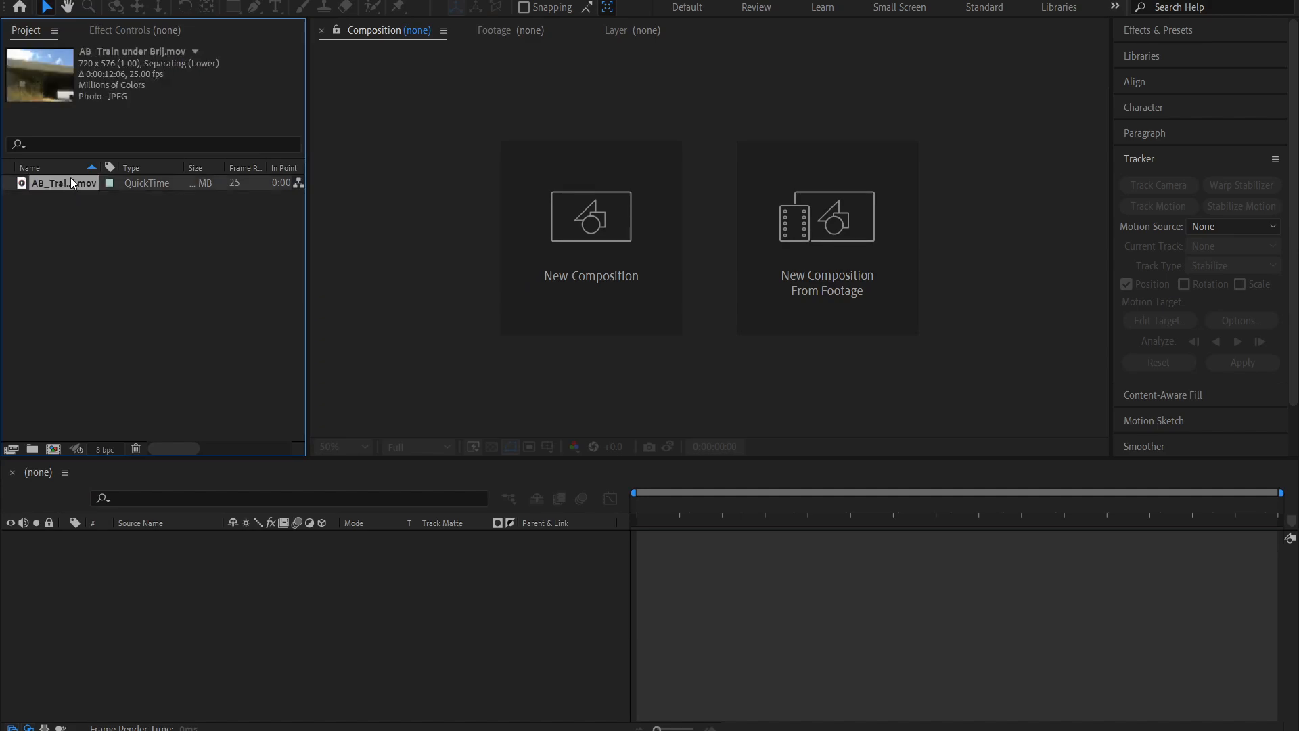
pyautogui.moveTo(308, 213); pyautogui.dragTo(411, 218)
pyautogui.click(162, 223)
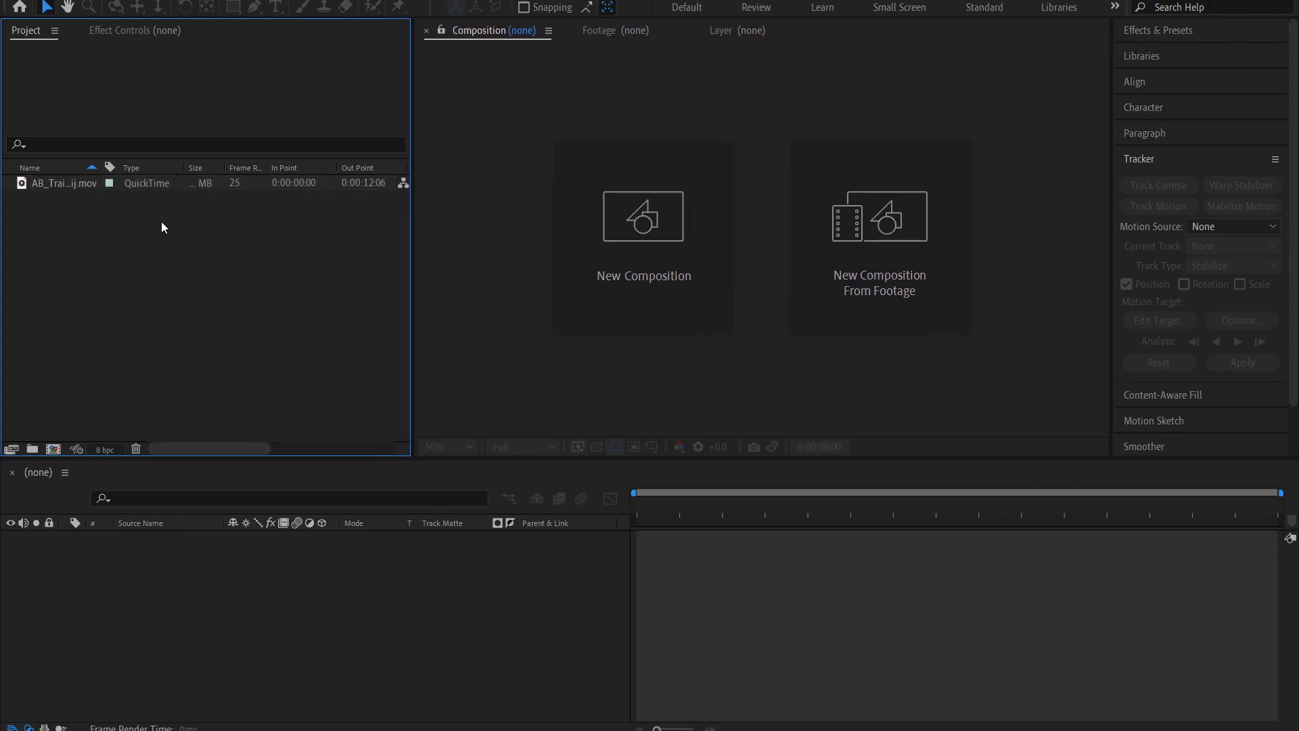
pyautogui.click(144, 184)
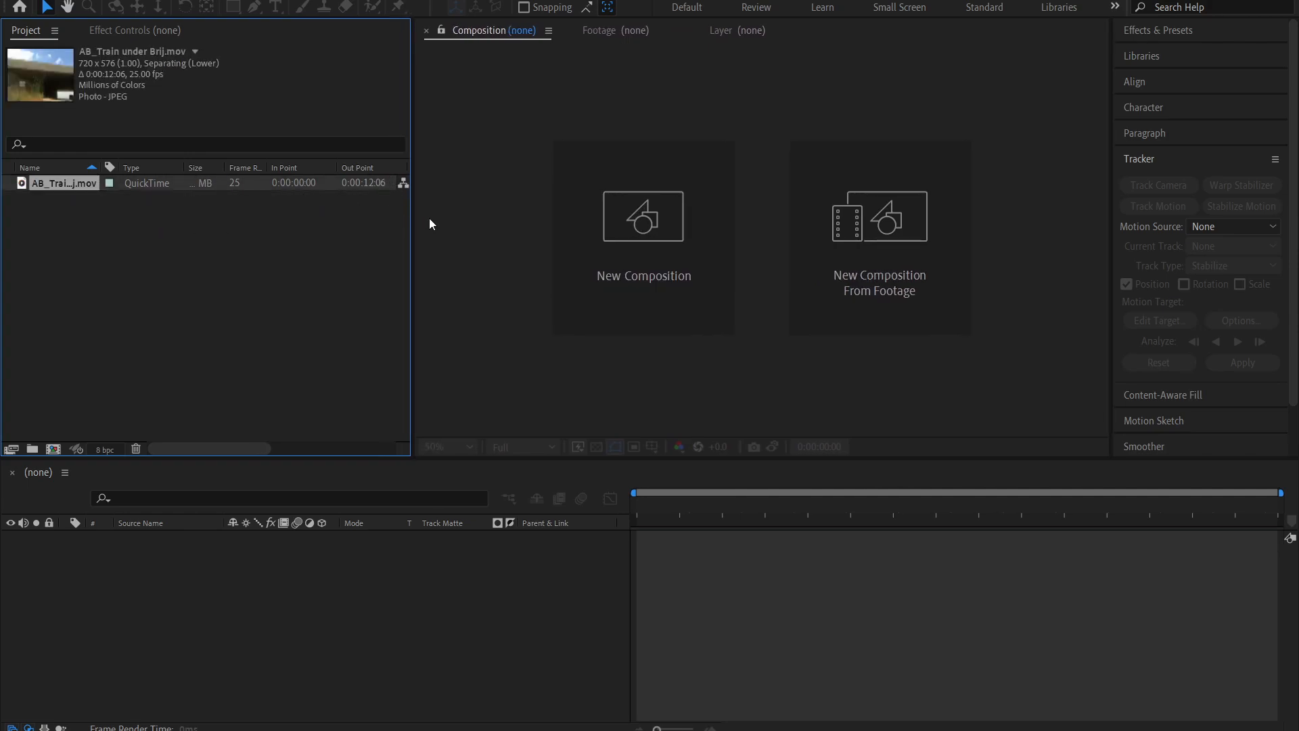
pyautogui.moveTo(411, 216)
pyautogui.mouseDown()
pyautogui.moveTo(472, 217)
pyautogui.moveTo(398, 217)
pyautogui.moveTo(428, 216)
pyautogui.mouseUp()
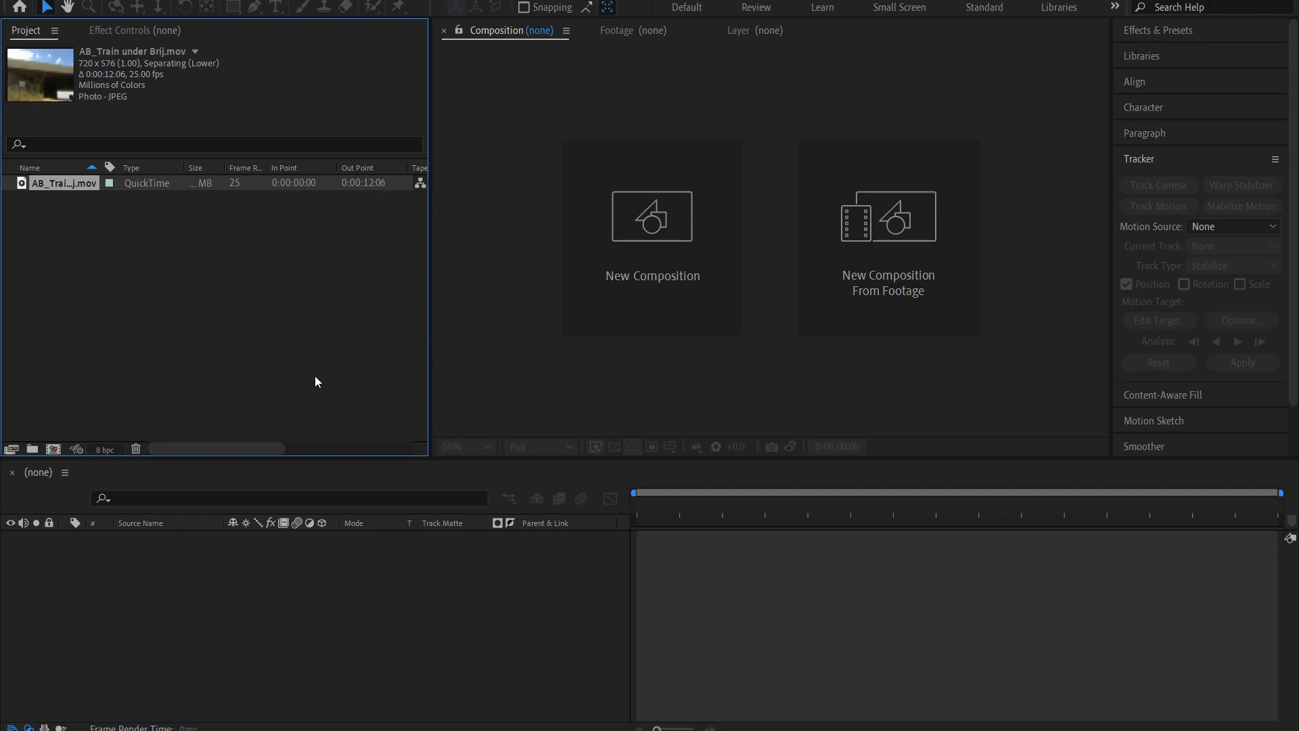
pyautogui.moveTo(242, 449); pyautogui.dragTo(173, 451)
pyautogui.moveTo(429, 325); pyautogui.dragTo(332, 325)
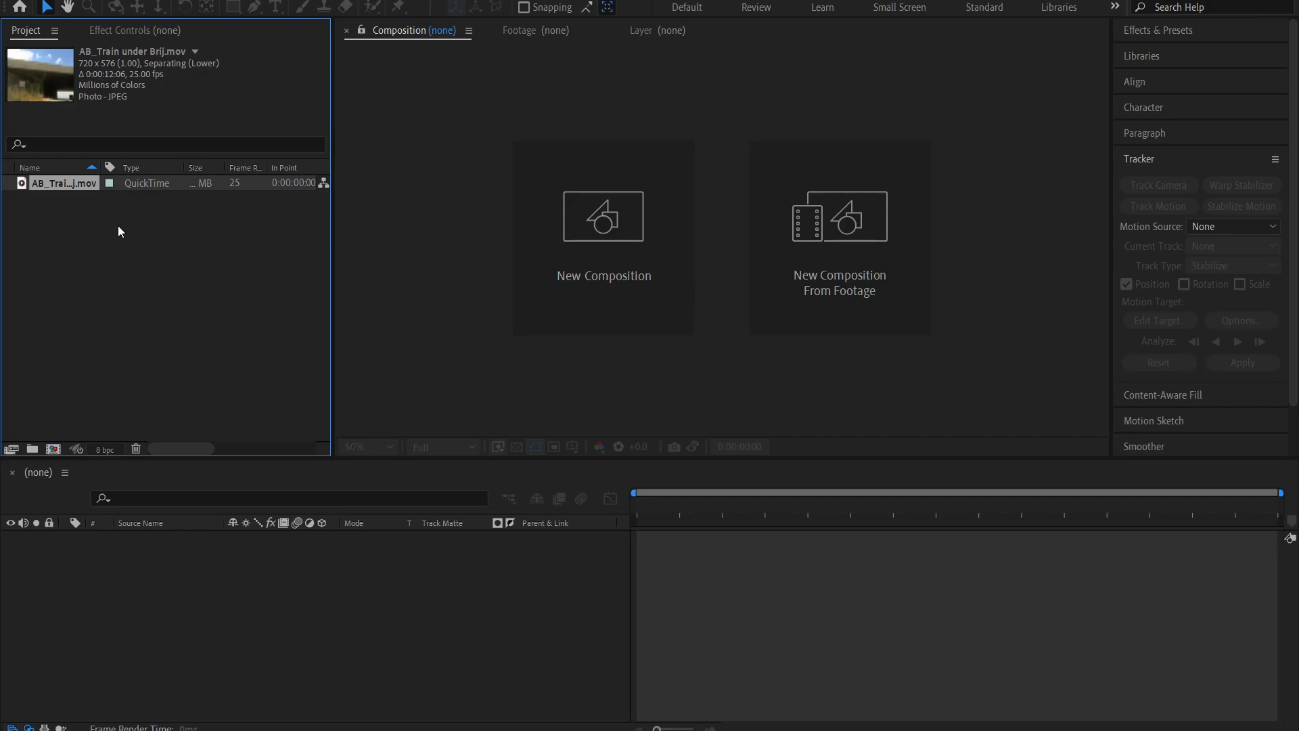
# Create a composition from the AB_Train under Brij.mov footage and scrub through it to the 10-second mark
pyautogui.moveTo(82, 186); pyautogui.dragTo(56, 452)
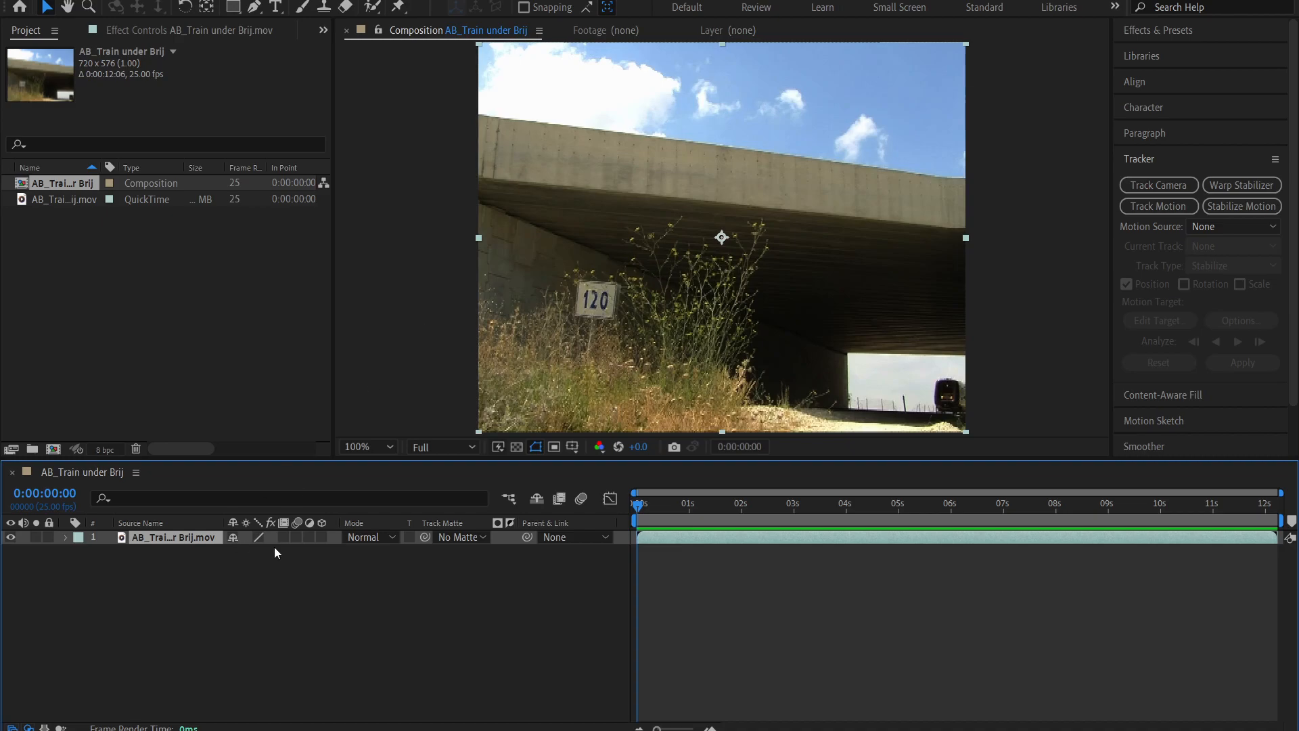
pyautogui.moveTo(651, 515); pyautogui.dragTo(939, 516)
pyautogui.moveTo(843, 529); pyautogui.dragTo(754, 542)
pyautogui.moveTo(1159, 507)
pyautogui.mouseDown()
pyautogui.moveTo(1176, 509)
pyautogui.moveTo(1160, 509)
pyautogui.mouseUp()
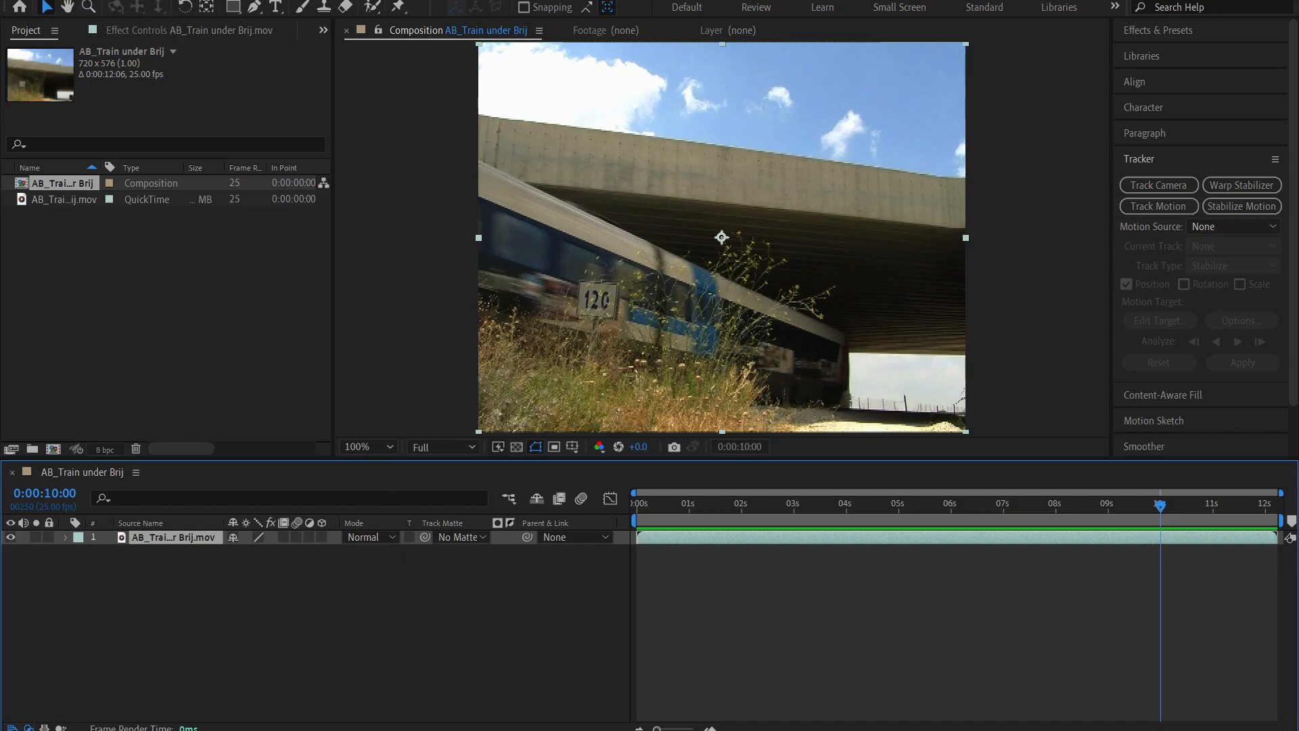
# Set the composition's duration to 0:00:10:00
pyautogui.click(86, 2)
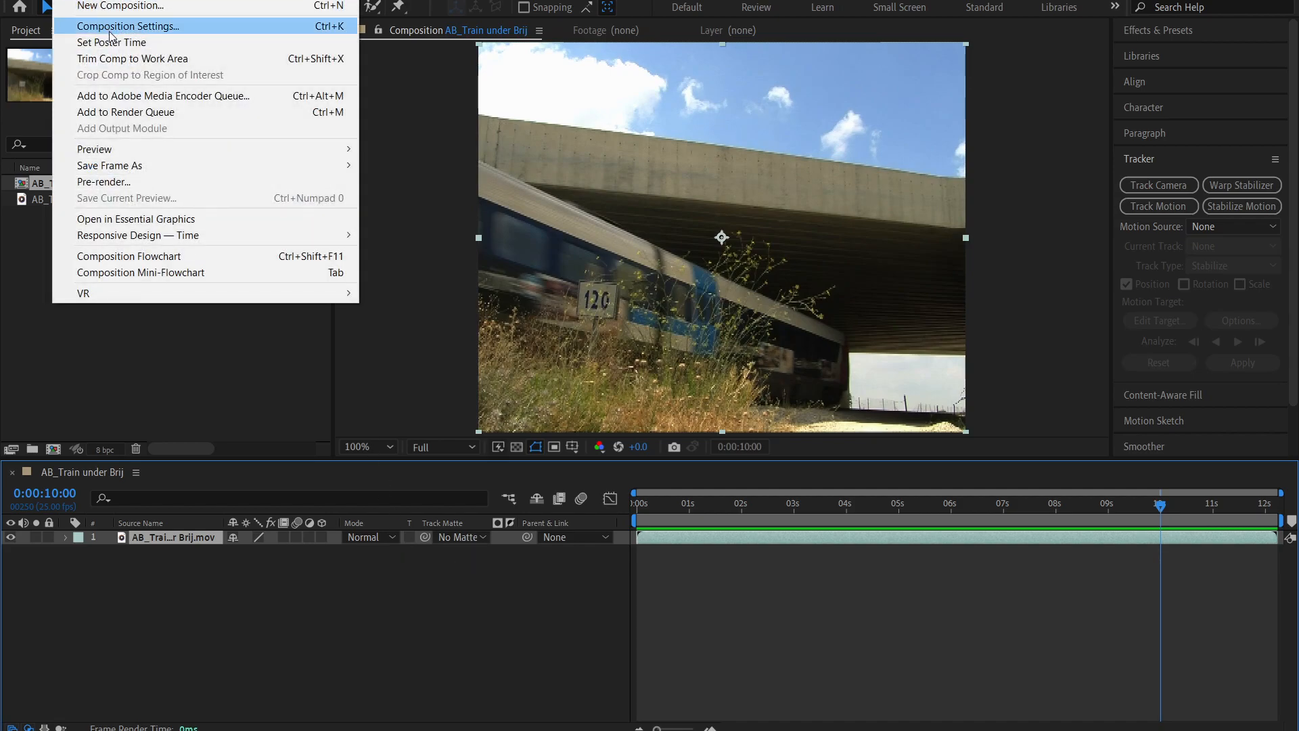
pyautogui.click(217, 25)
pyautogui.moveTo(500, 131); pyautogui.dragTo(496, 118)
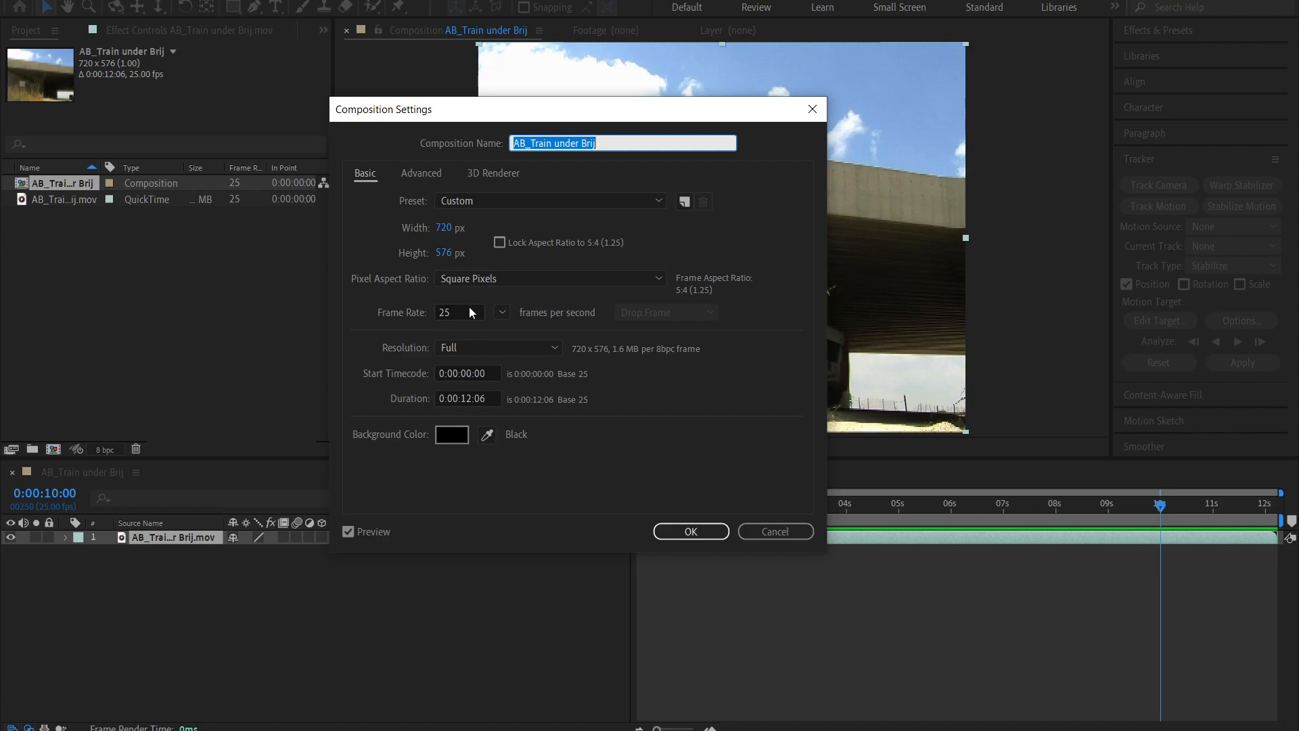
pyautogui.click(493, 398)
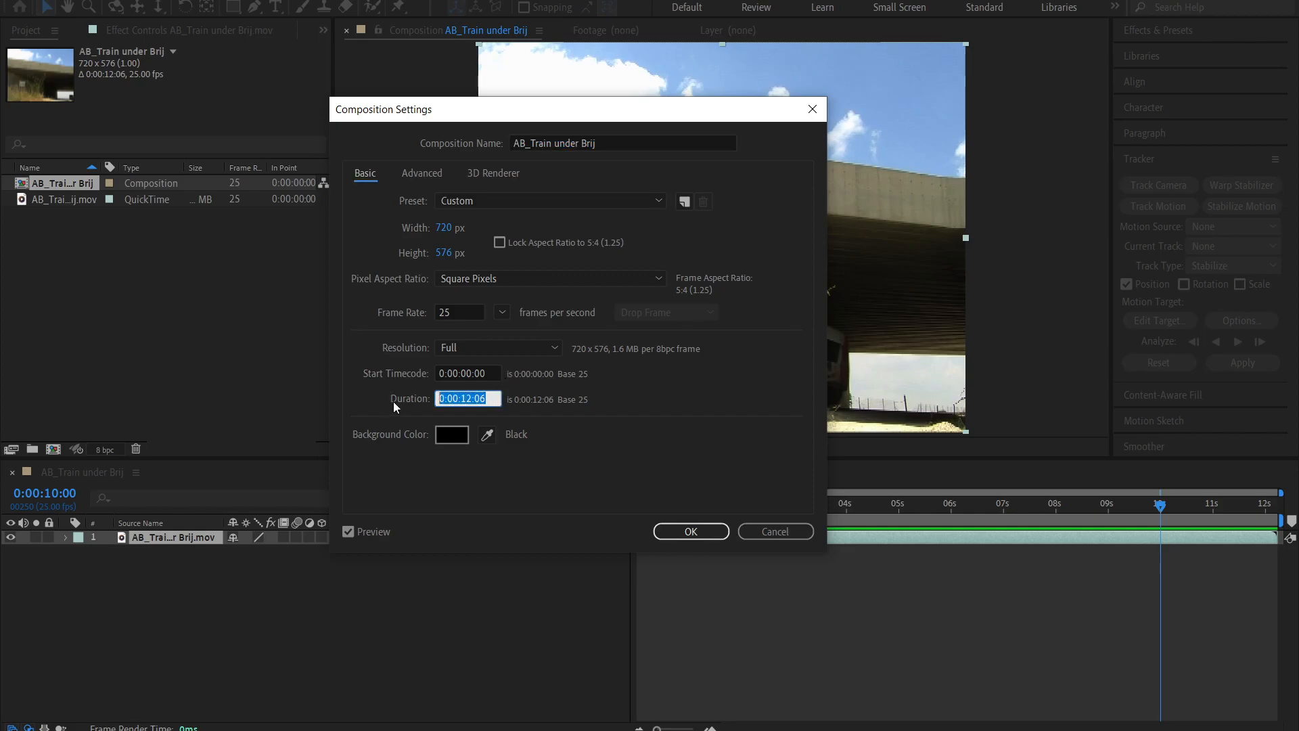
pyautogui.write('1000')
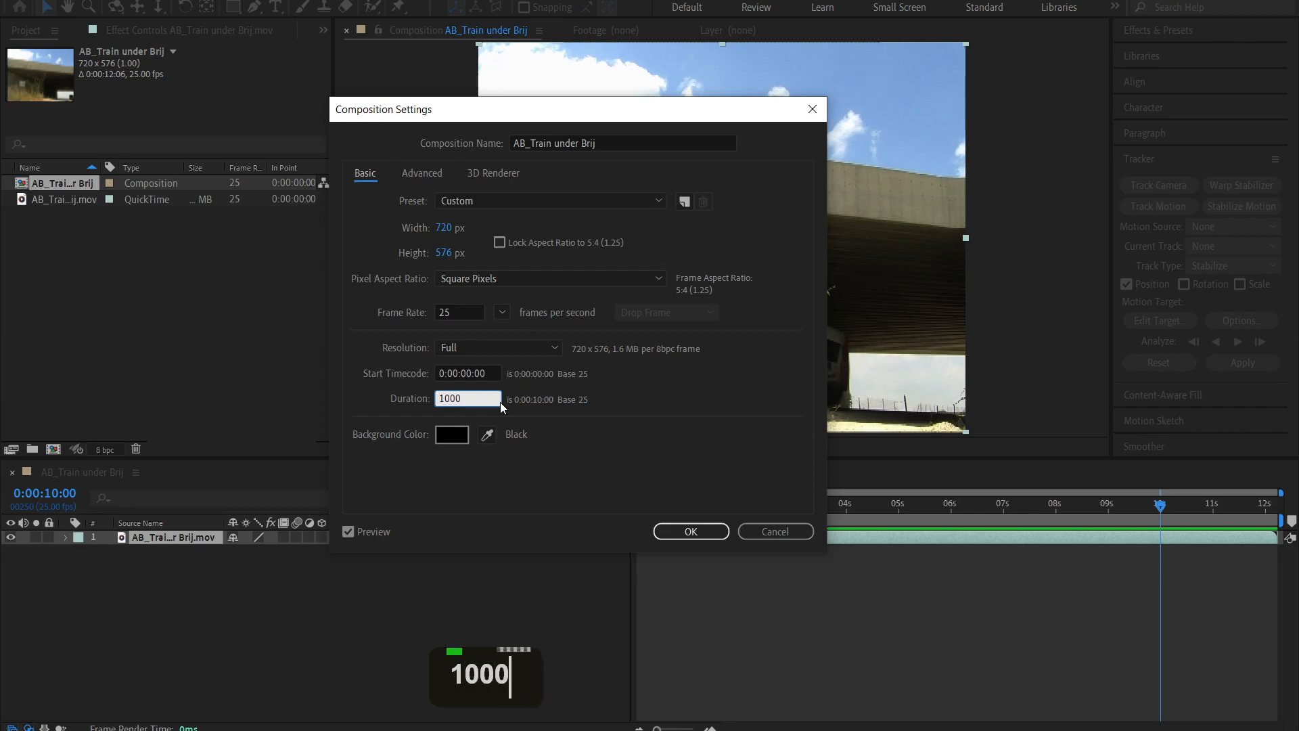
pyautogui.click(721, 403)
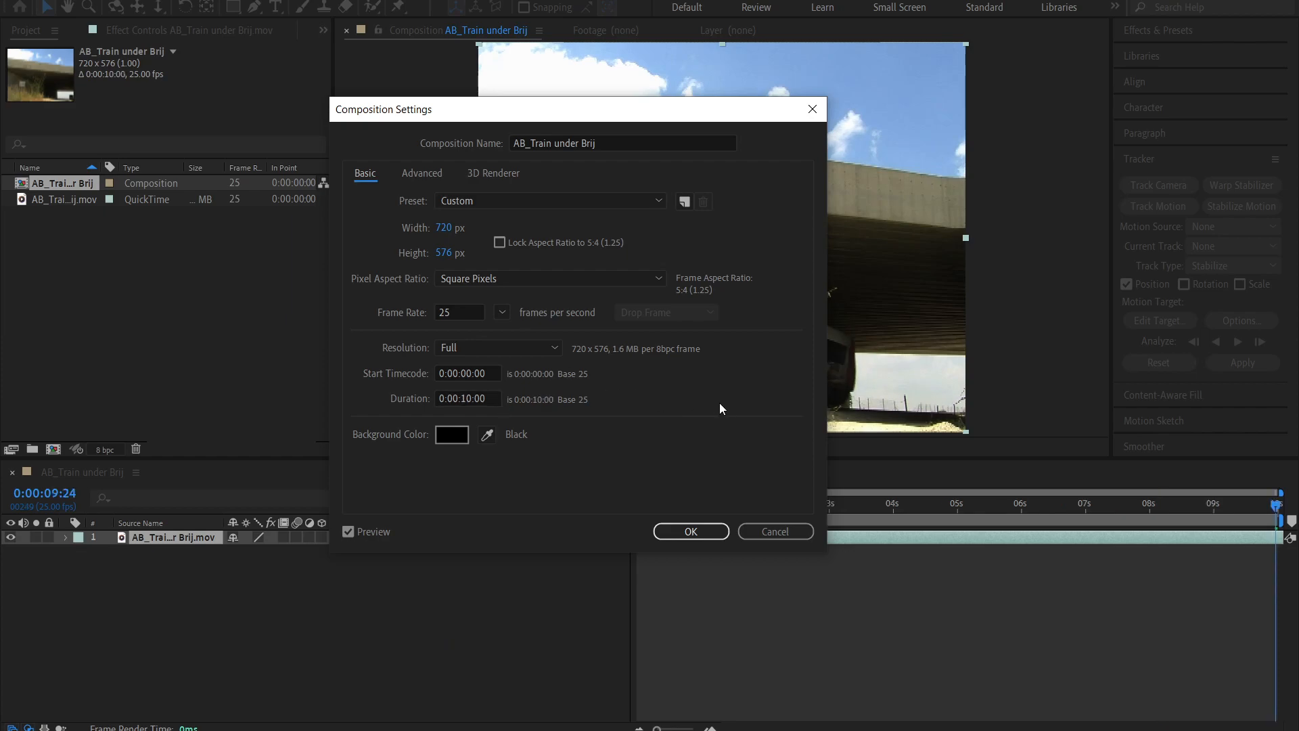
pyautogui.click(693, 530)
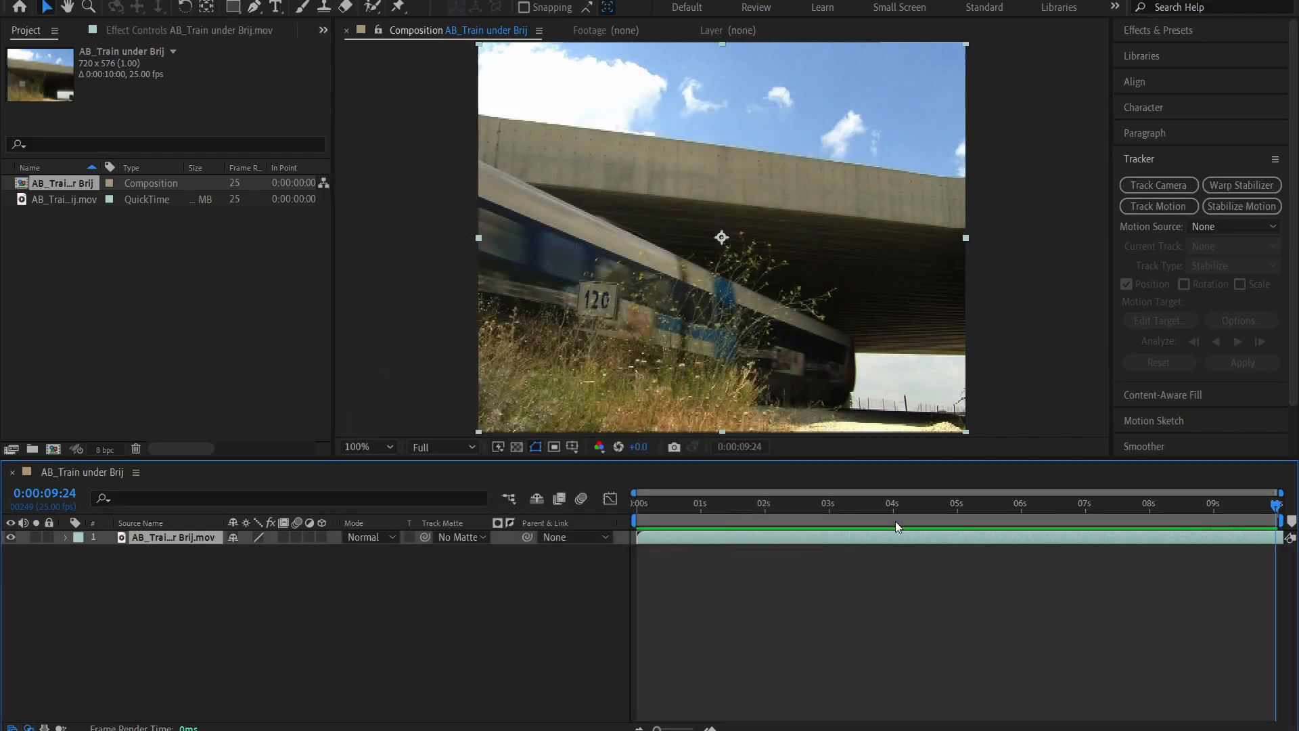
# Preview the shortened composition and return to its first frame
pyautogui.press('space')
pyautogui.press('space')
pyautogui.moveTo(1170, 513); pyautogui.dragTo(543, 559)
pyautogui.click(812, 564)
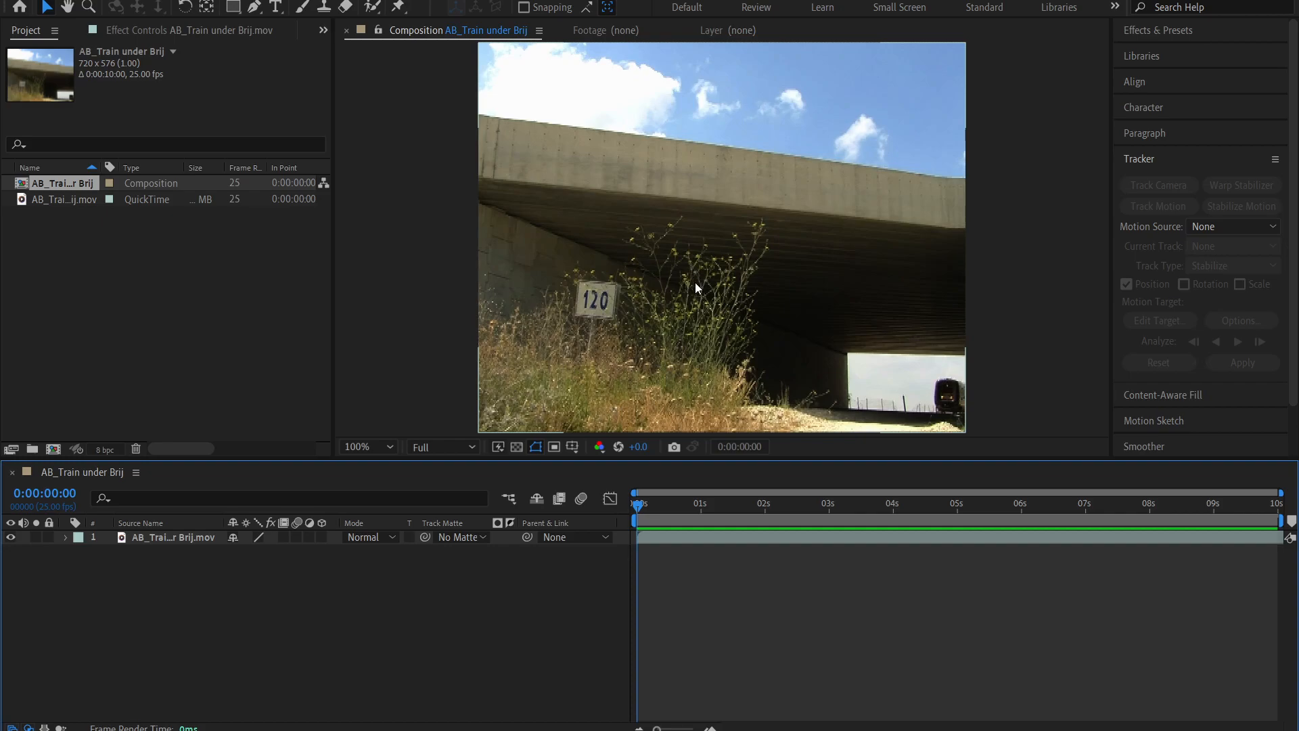
# Draw a closed Pen tool mask on the footage layer along the bridge's upper edge and around everything below it
pyautogui.scroll(-1, 695, 283)
pyautogui.click(378, 448)
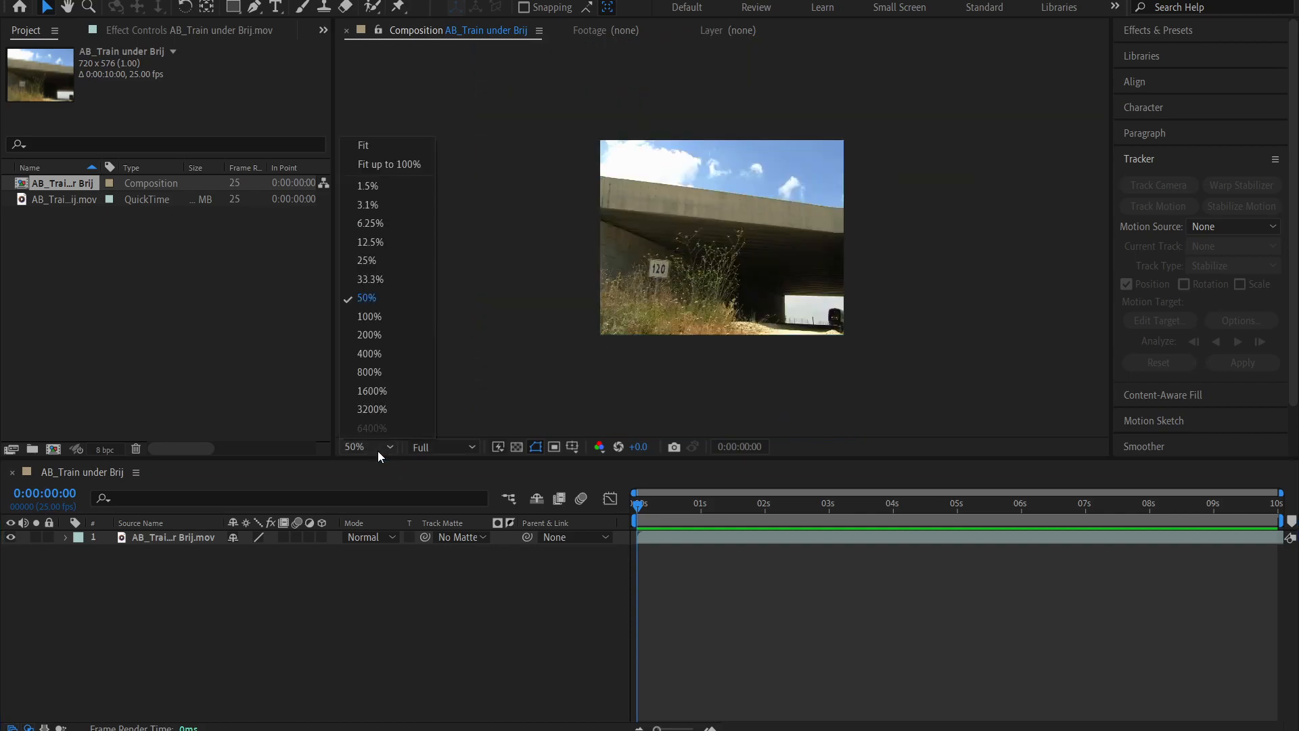
pyautogui.click(420, 298)
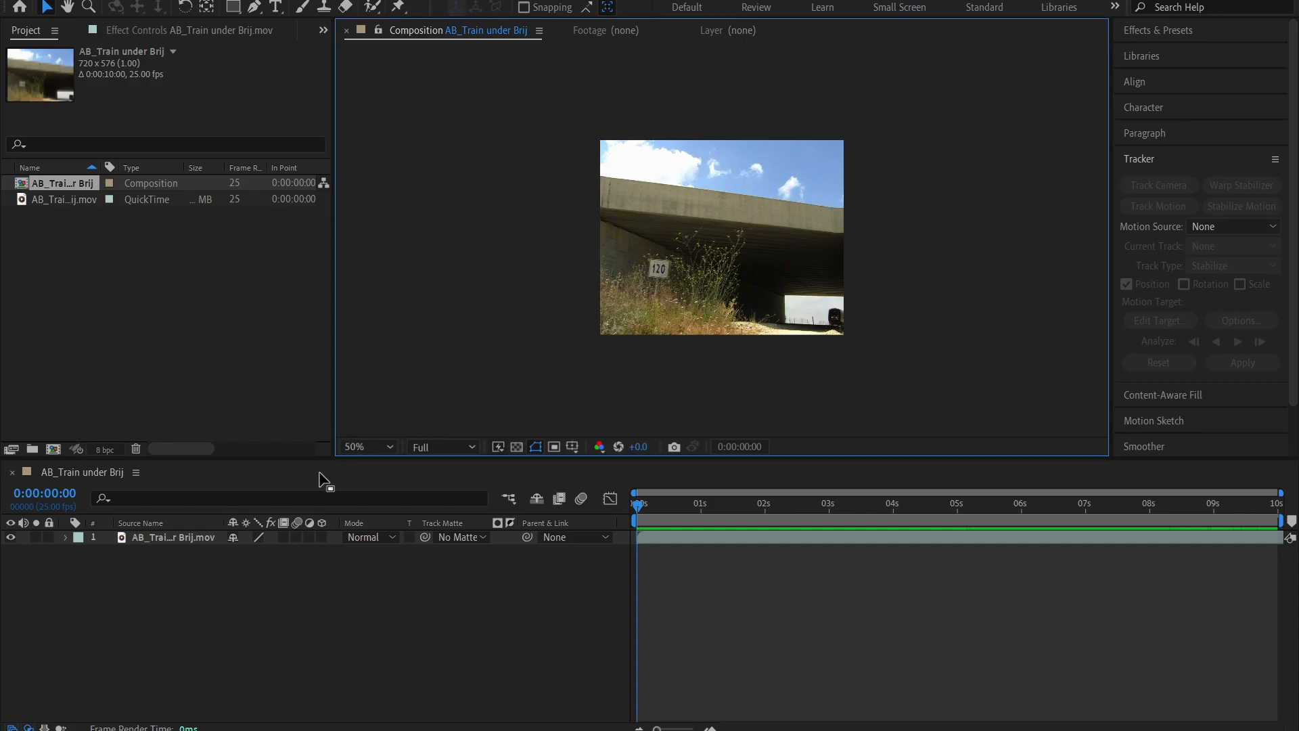
pyautogui.click(192, 537)
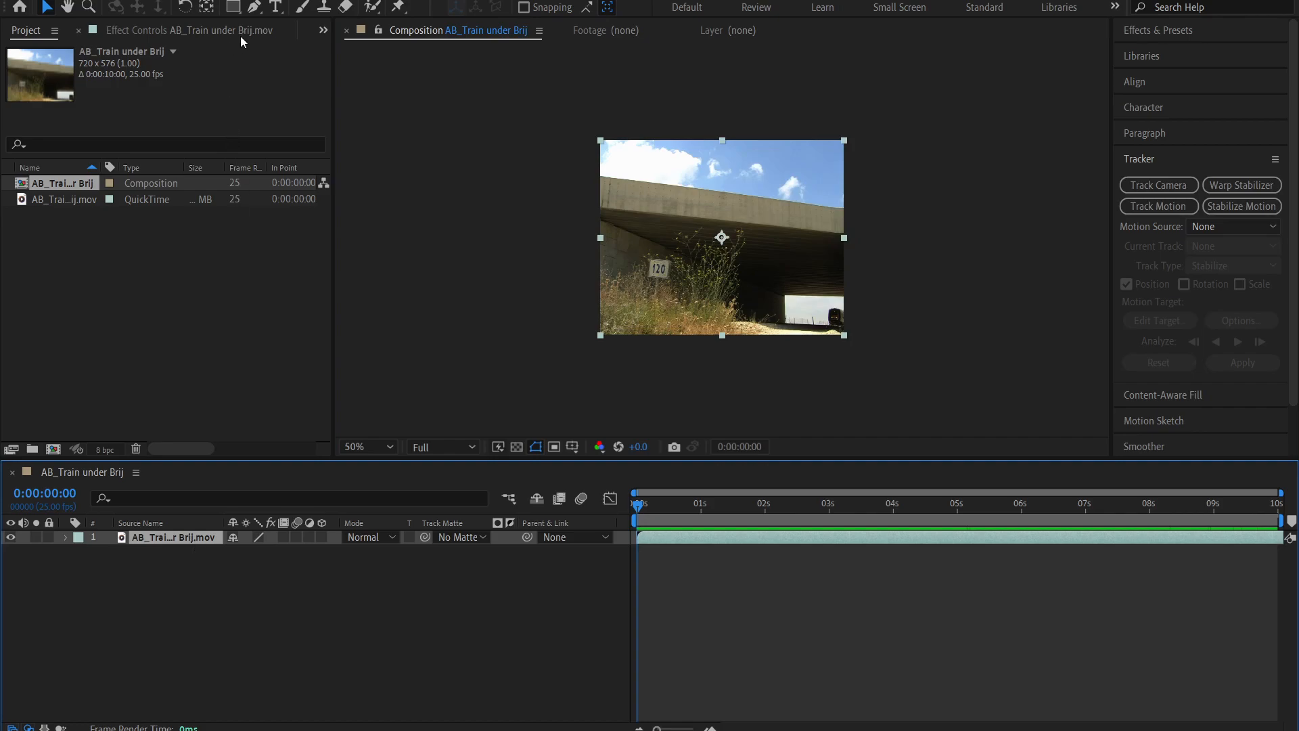
pyautogui.click(255, 7)
pyautogui.scroll(1, 652, 172)
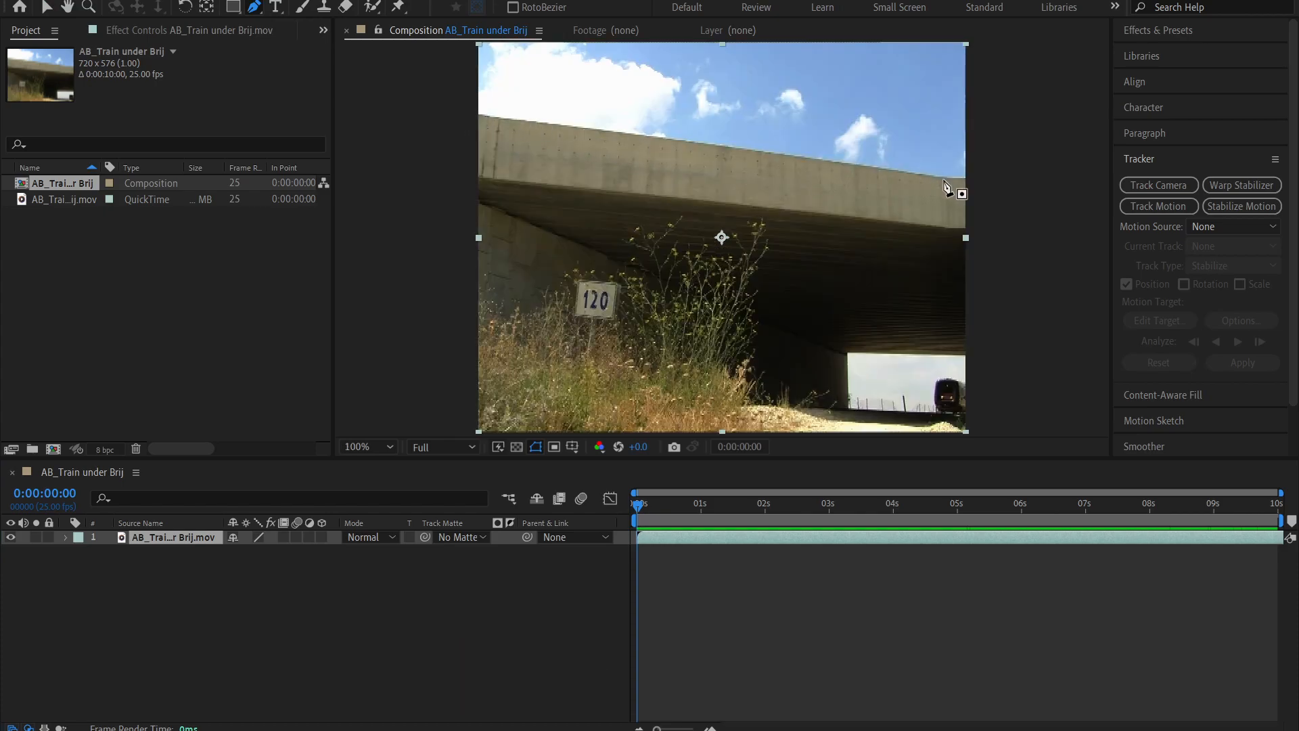
pyautogui.click(473, 115)
pyautogui.click(941, 177)
pyautogui.scroll(-2, 985, 216)
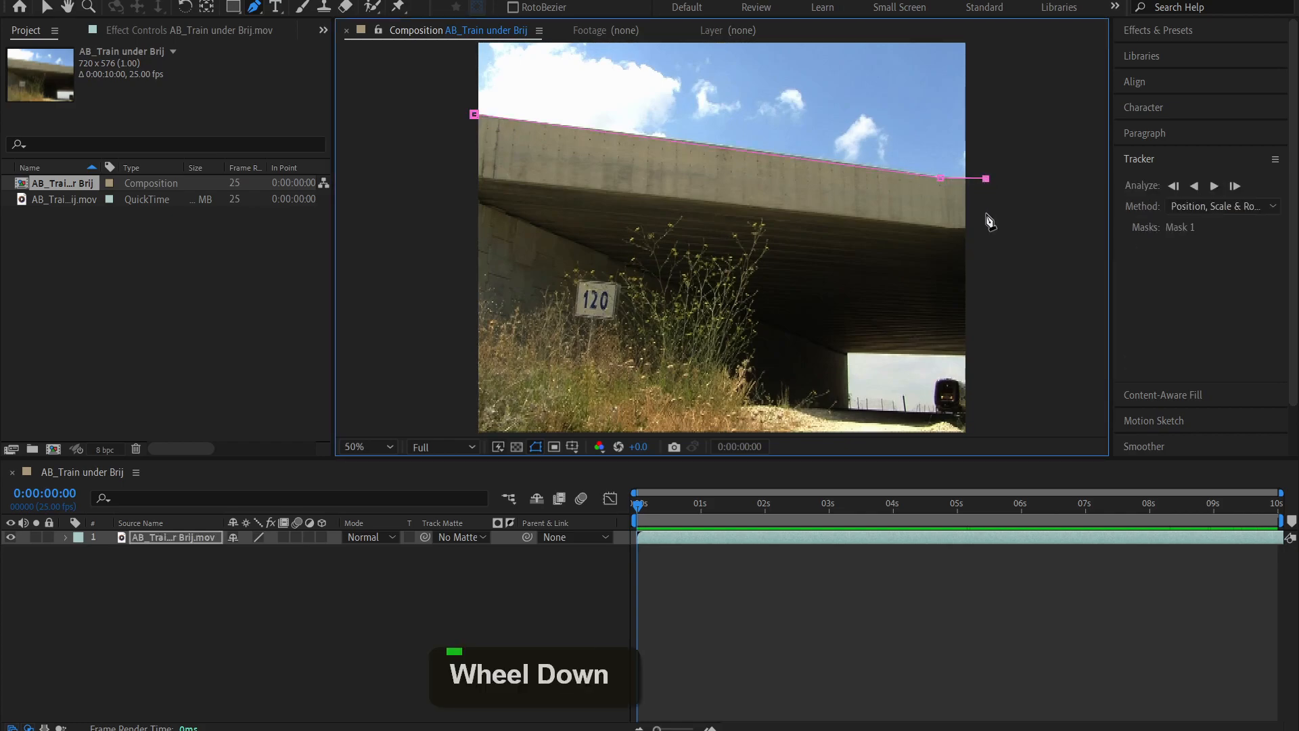
pyautogui.click(868, 357)
pyautogui.click(535, 357)
pyautogui.click(598, 177)
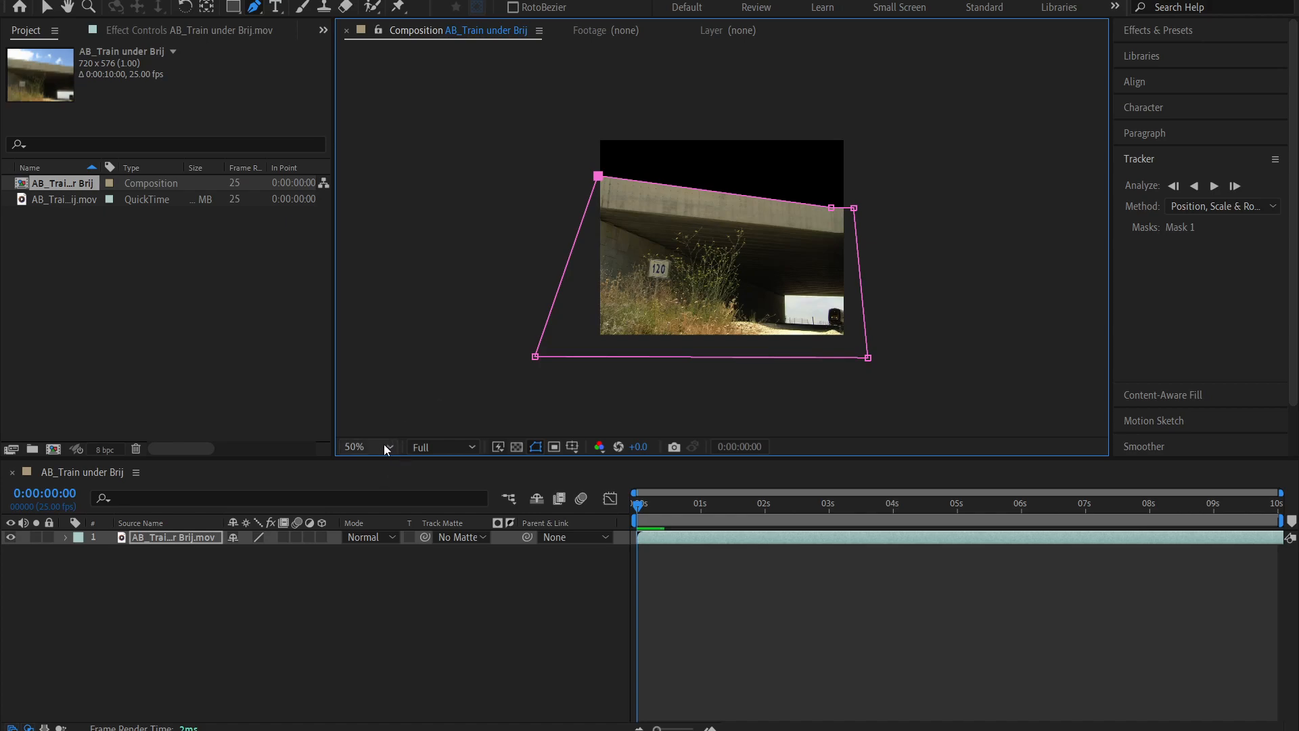
pyautogui.click(174, 537)
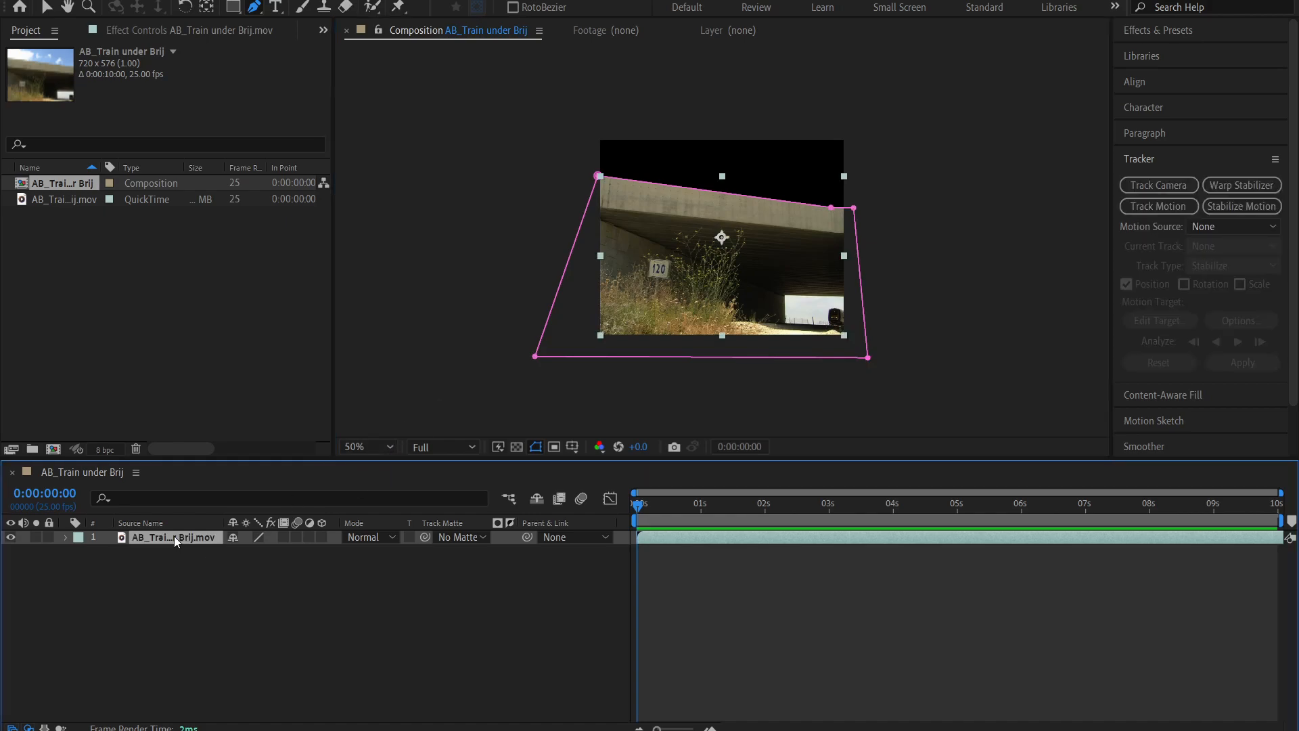
pyautogui.click(46, 7)
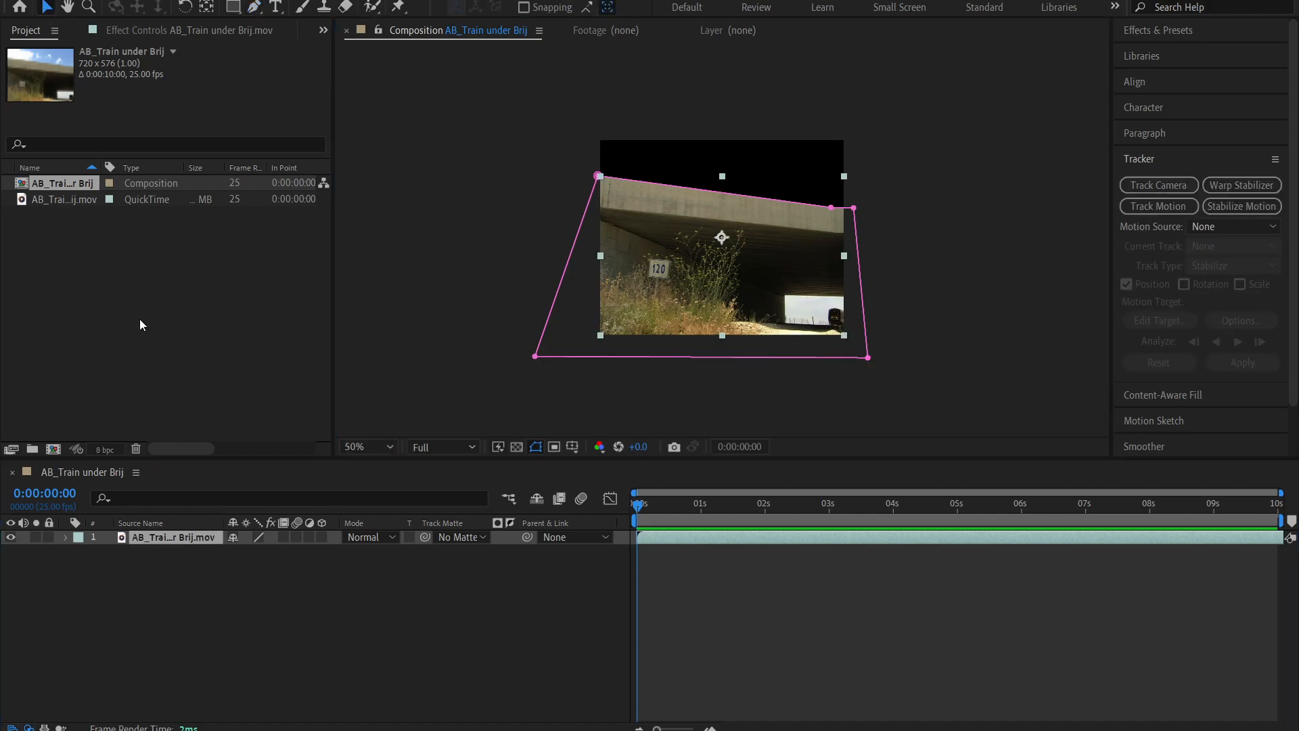
# Duplicate the masked footage layer and invert Mask 1 on the upper copy
pyautogui.click(163, 541)
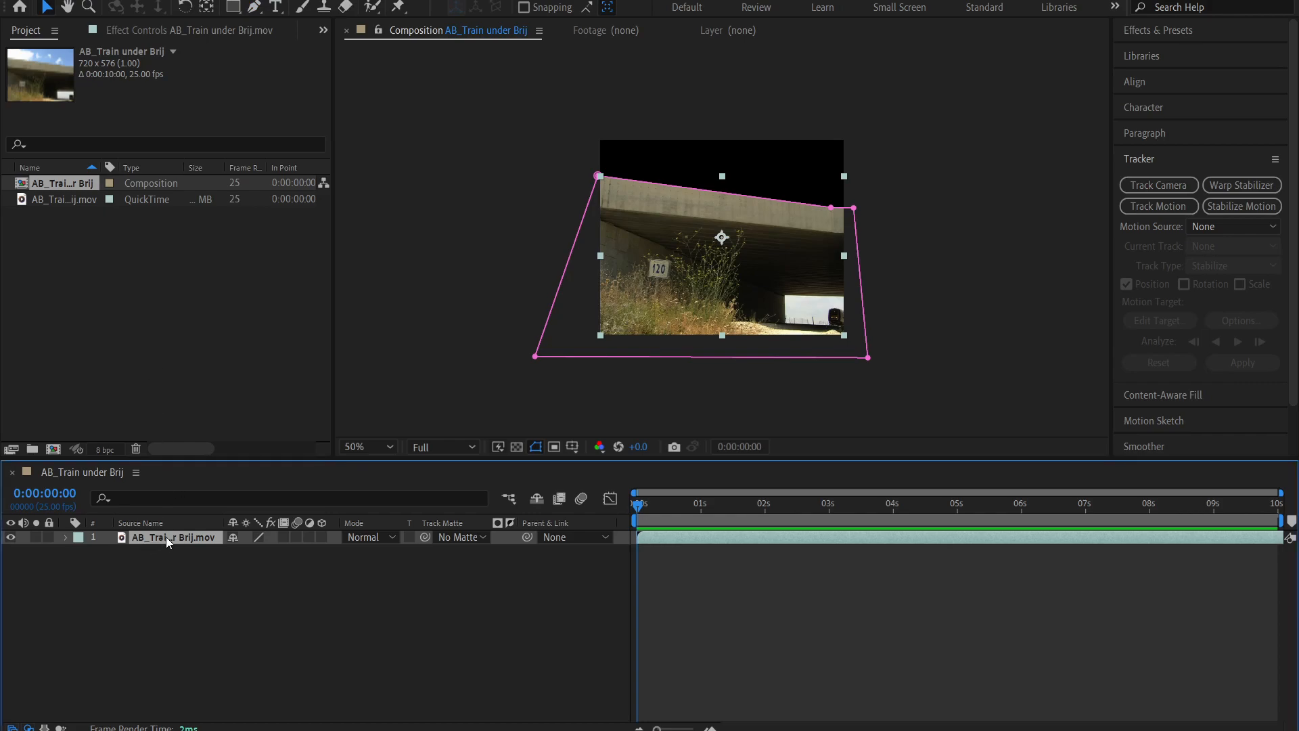
pyautogui.hotkey('ctrl', 'd')
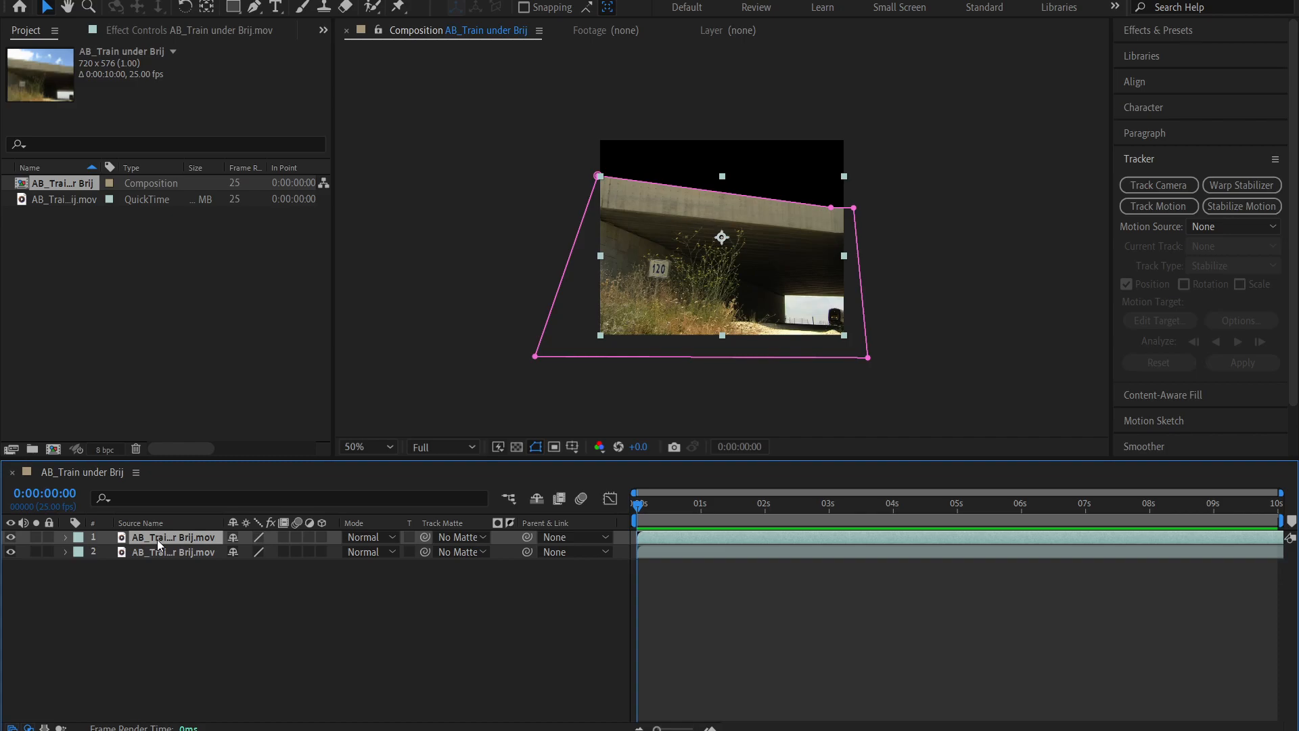
pyautogui.press('m')
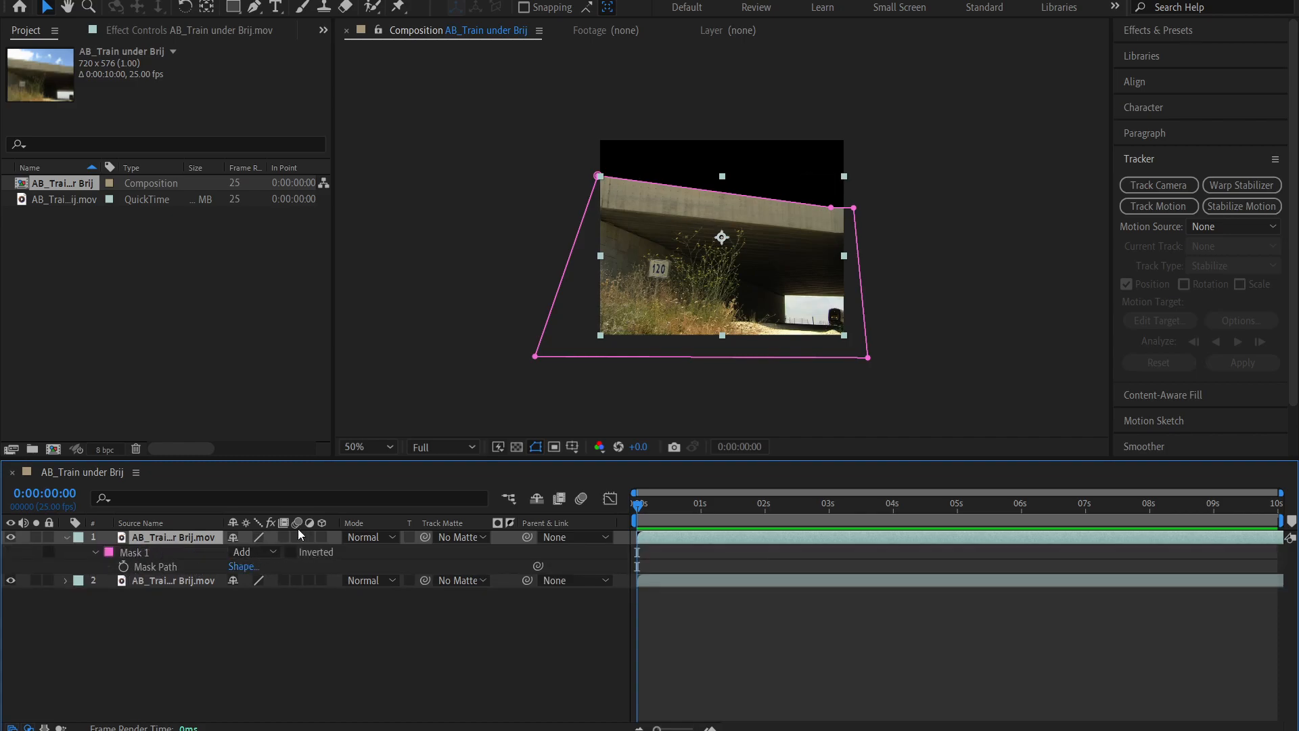
pyautogui.click(291, 552)
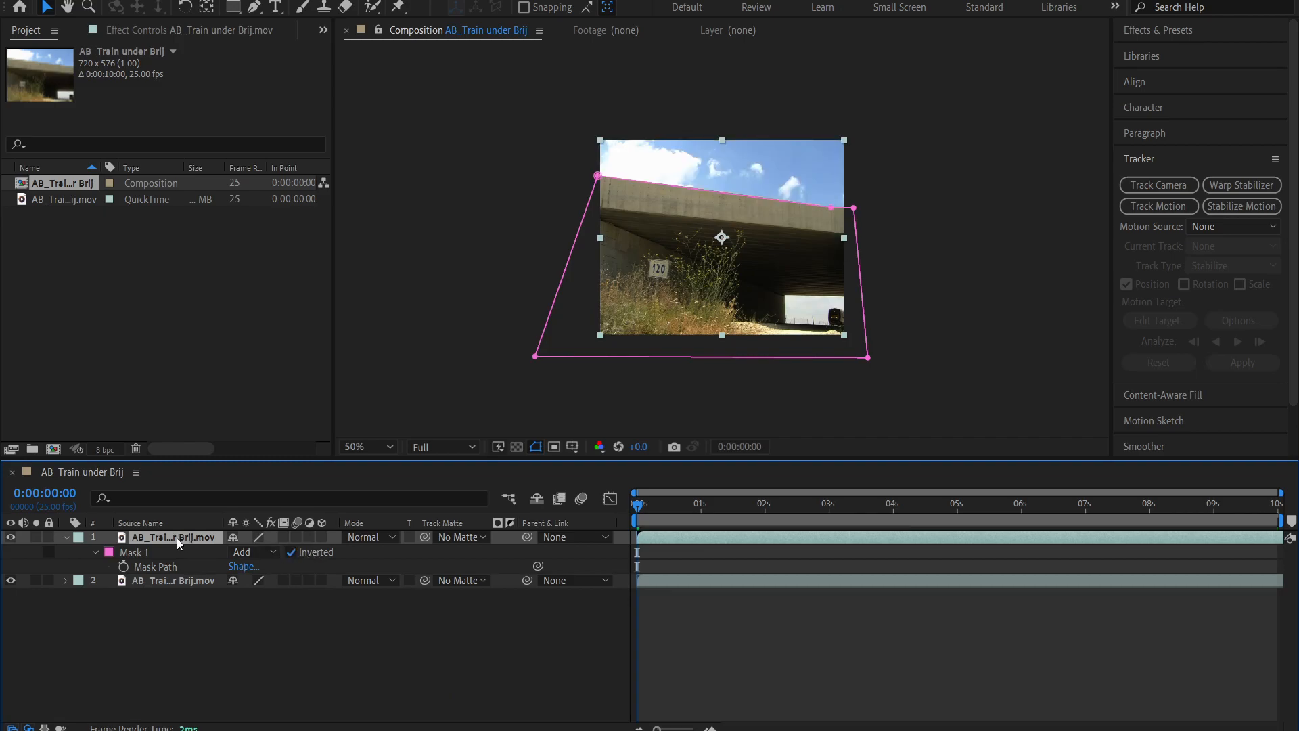
pyautogui.doubleClick(14, 537)
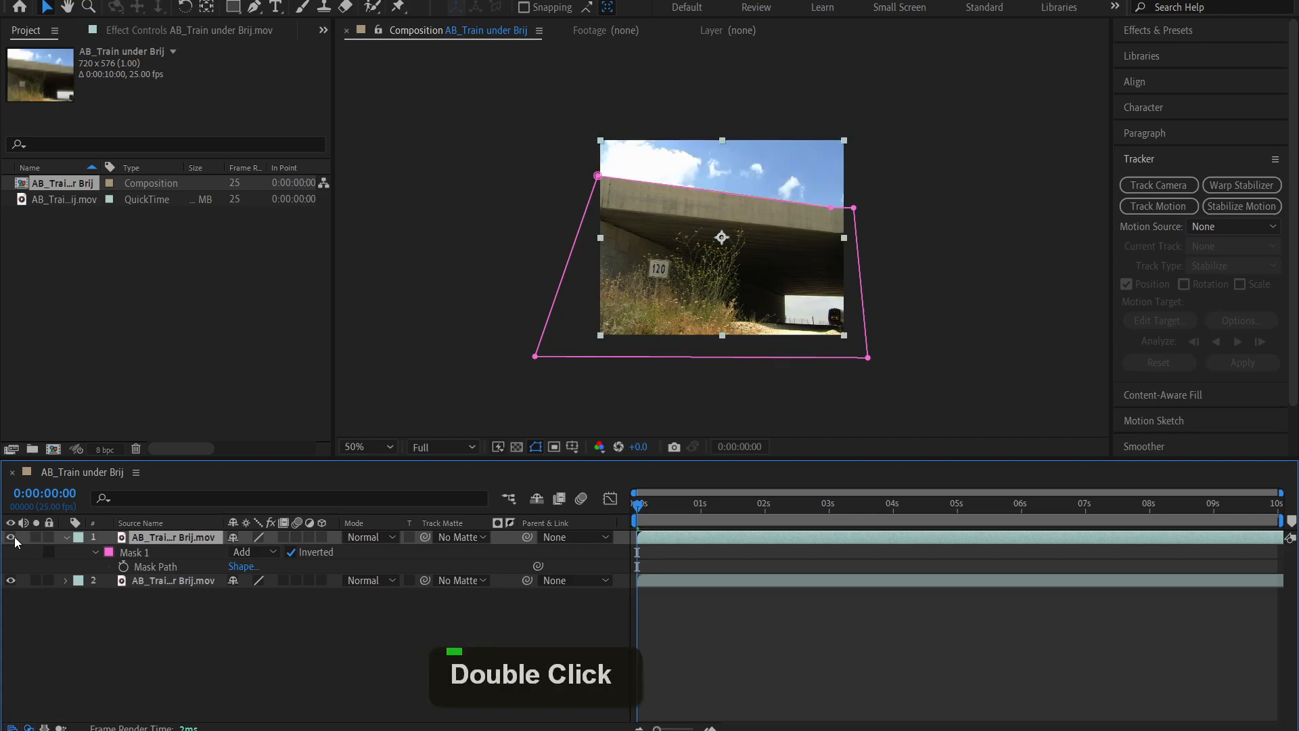
# Rename the layer with the inverted mask as Sky and the original footage layer as Ground
pyautogui.rightClick(156, 539)
pyautogui.click(213, 496)
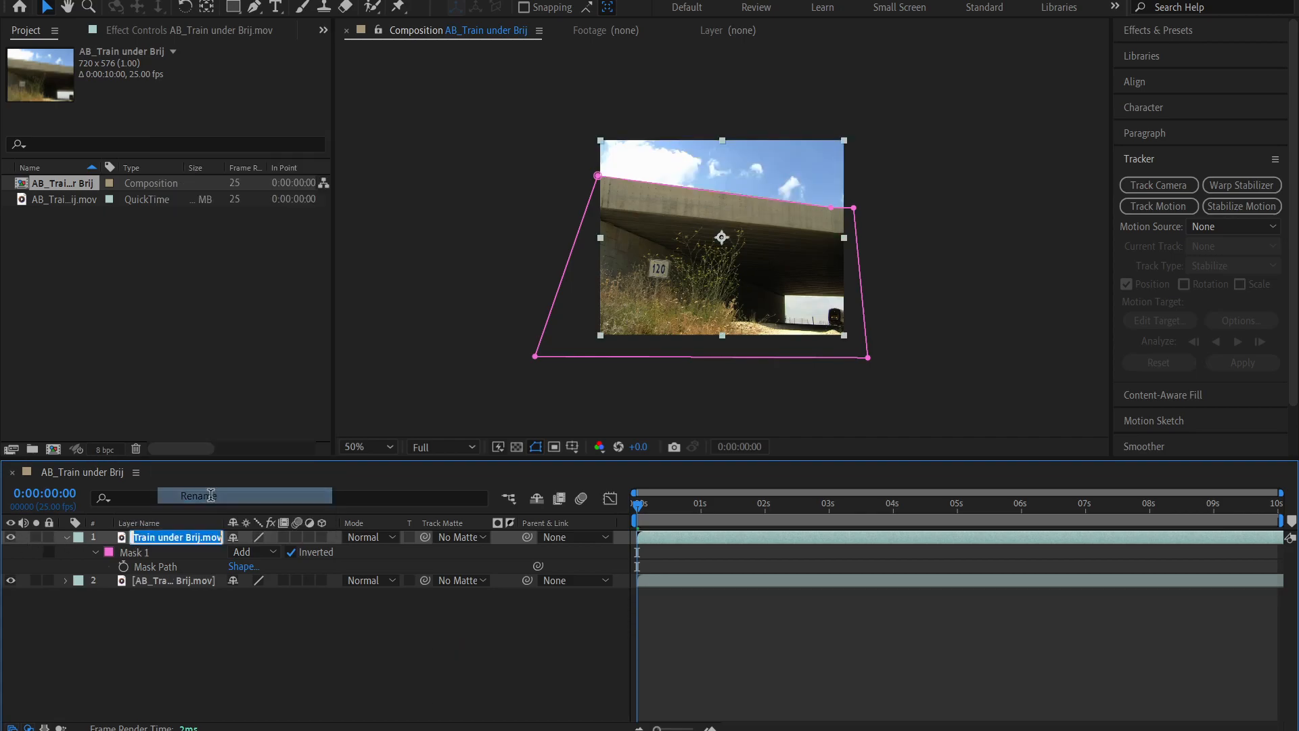
pyautogui.write('Sky')
pyautogui.press('Return')
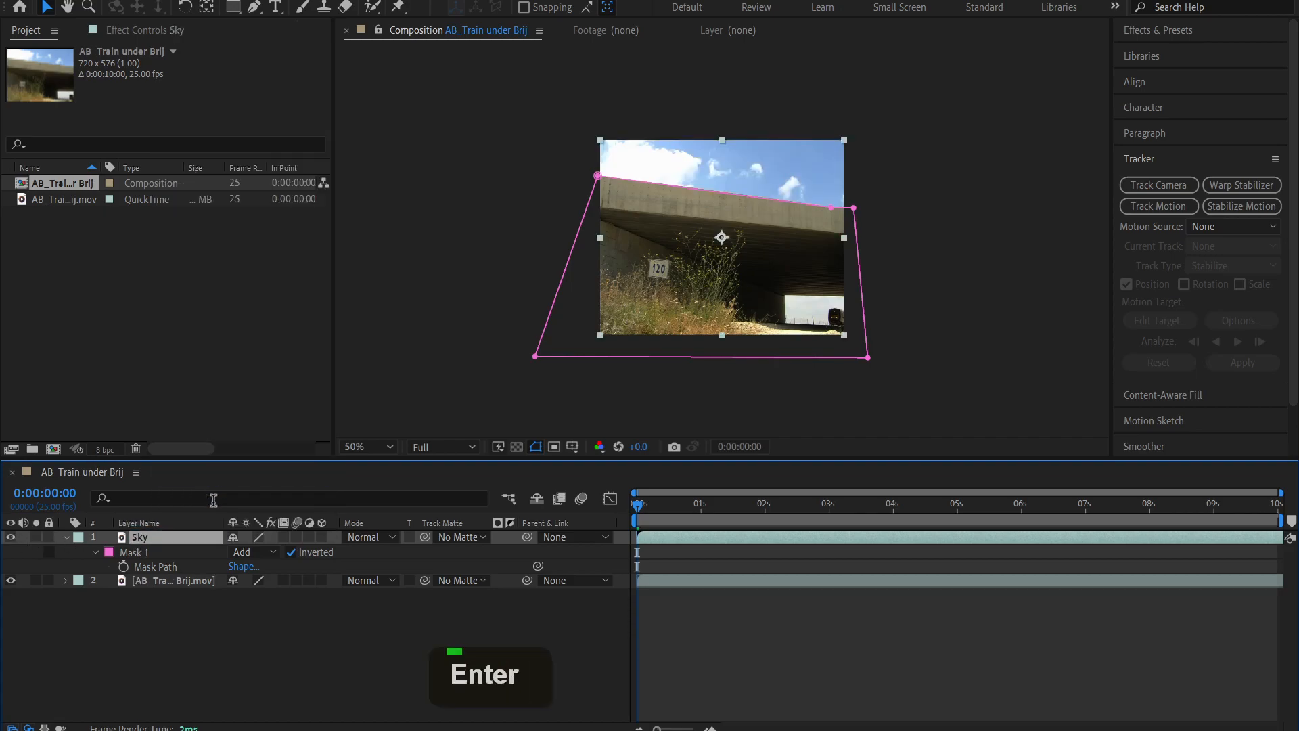
pyautogui.rightClick(199, 580)
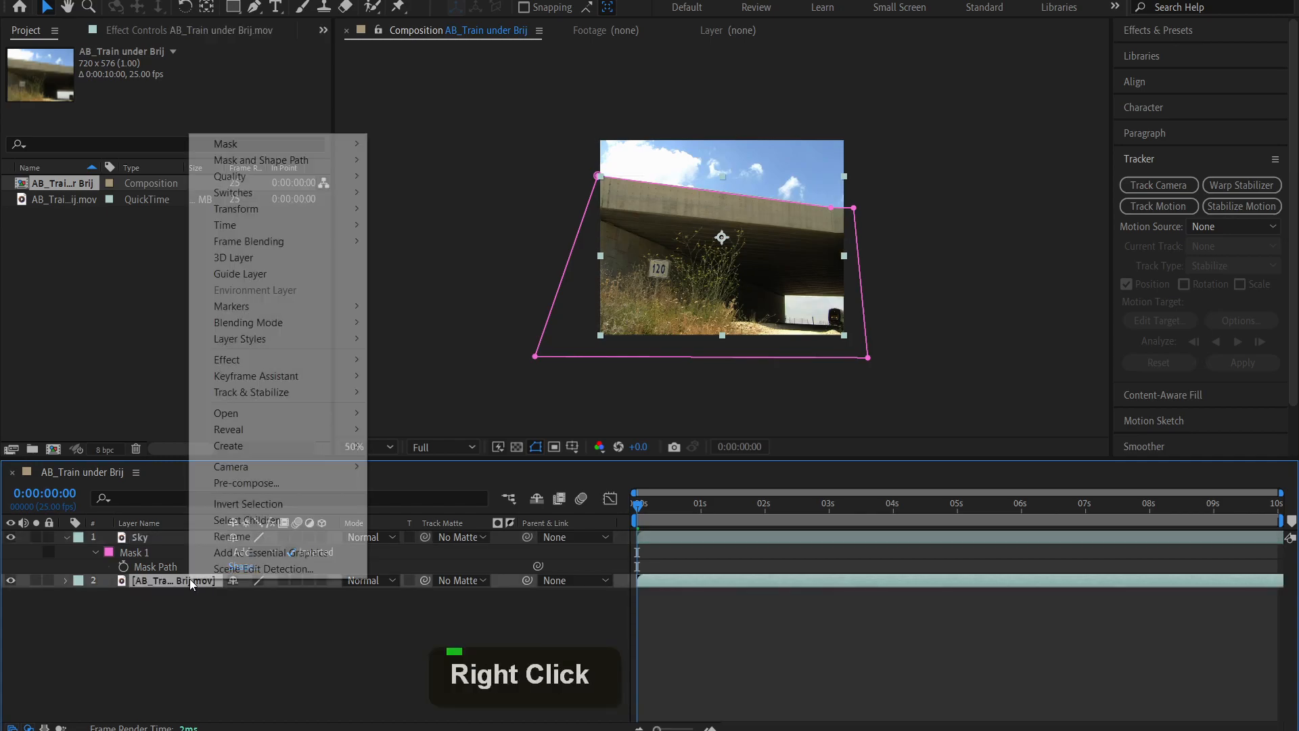
pyautogui.click(228, 536)
pyautogui.write('Ground')
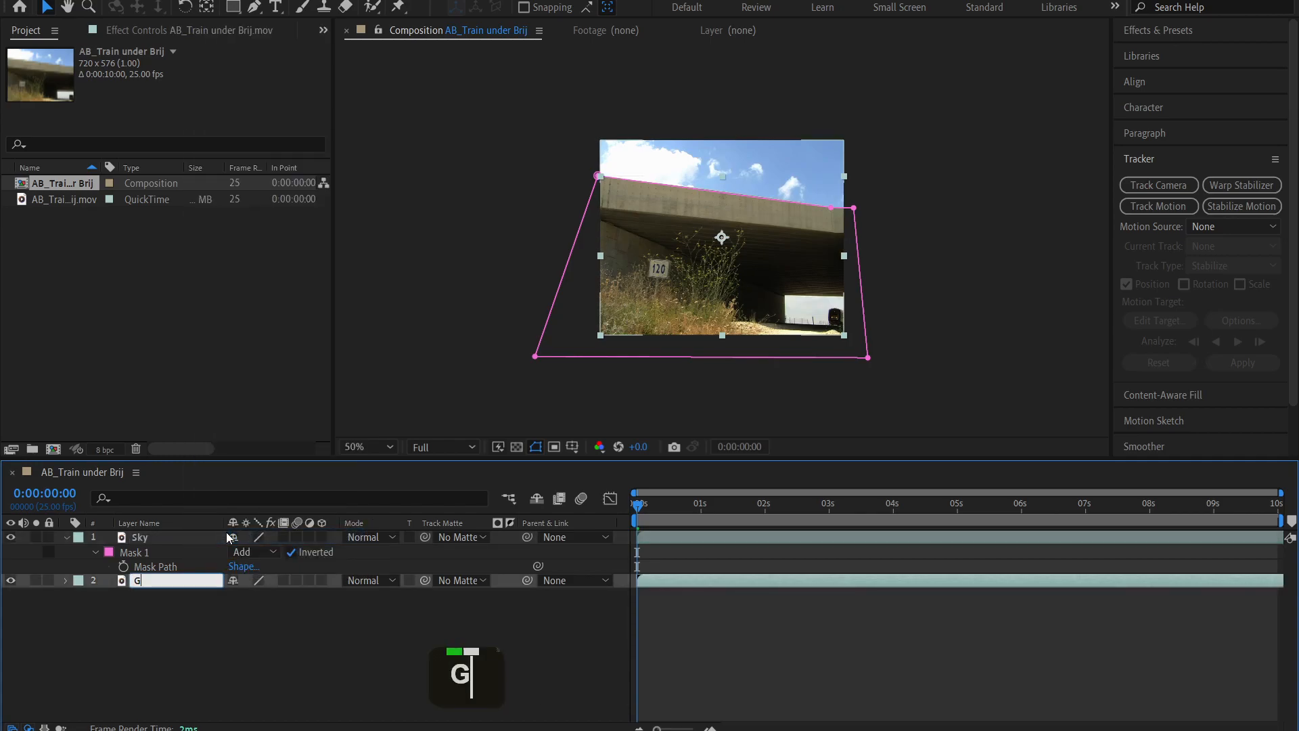
pyautogui.press('Return')
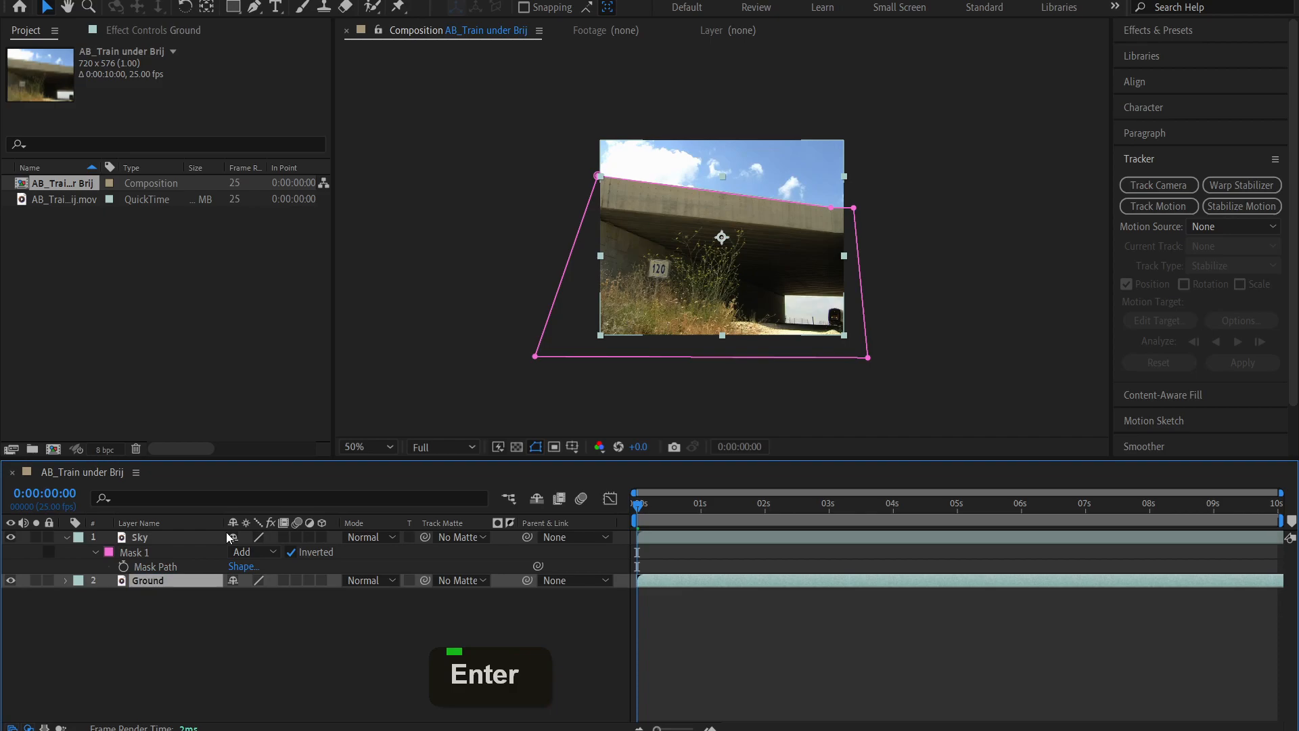
# Check the Sky and Ground layers by hiding and showing each one
pyautogui.click(160, 541)
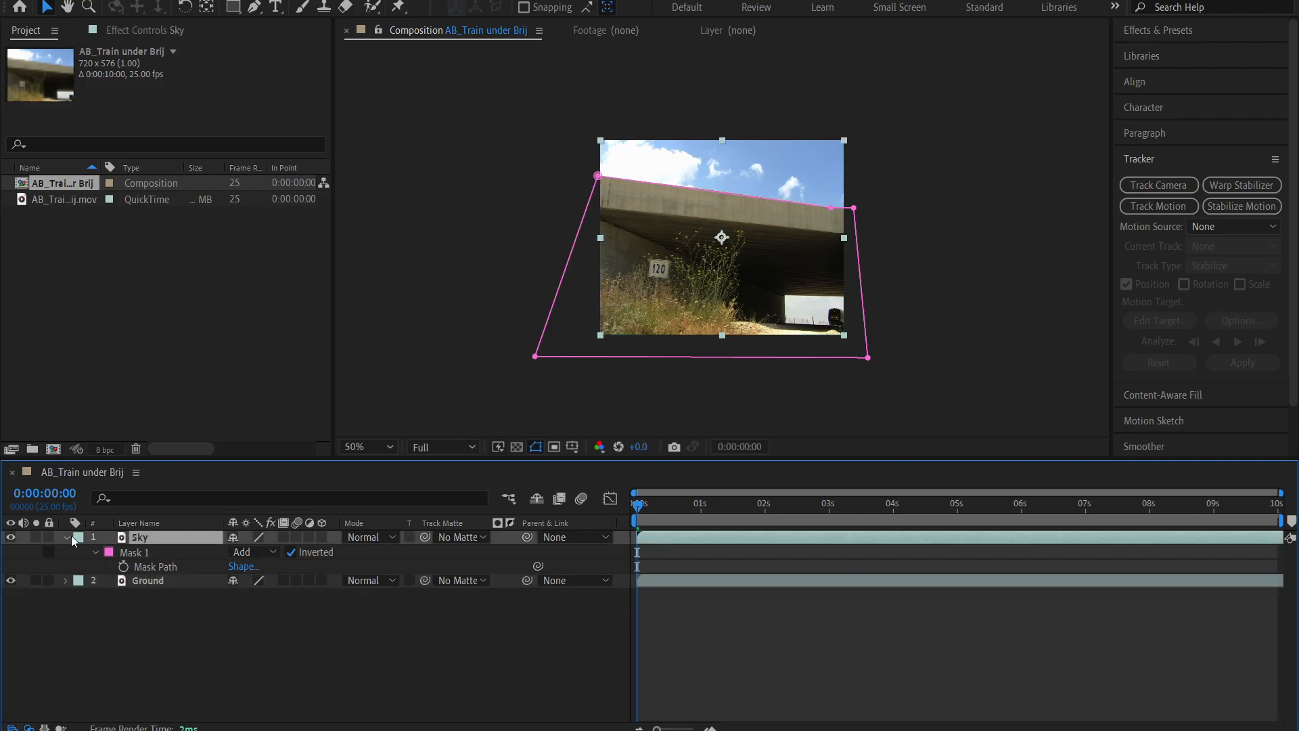
pyautogui.click(11, 538)
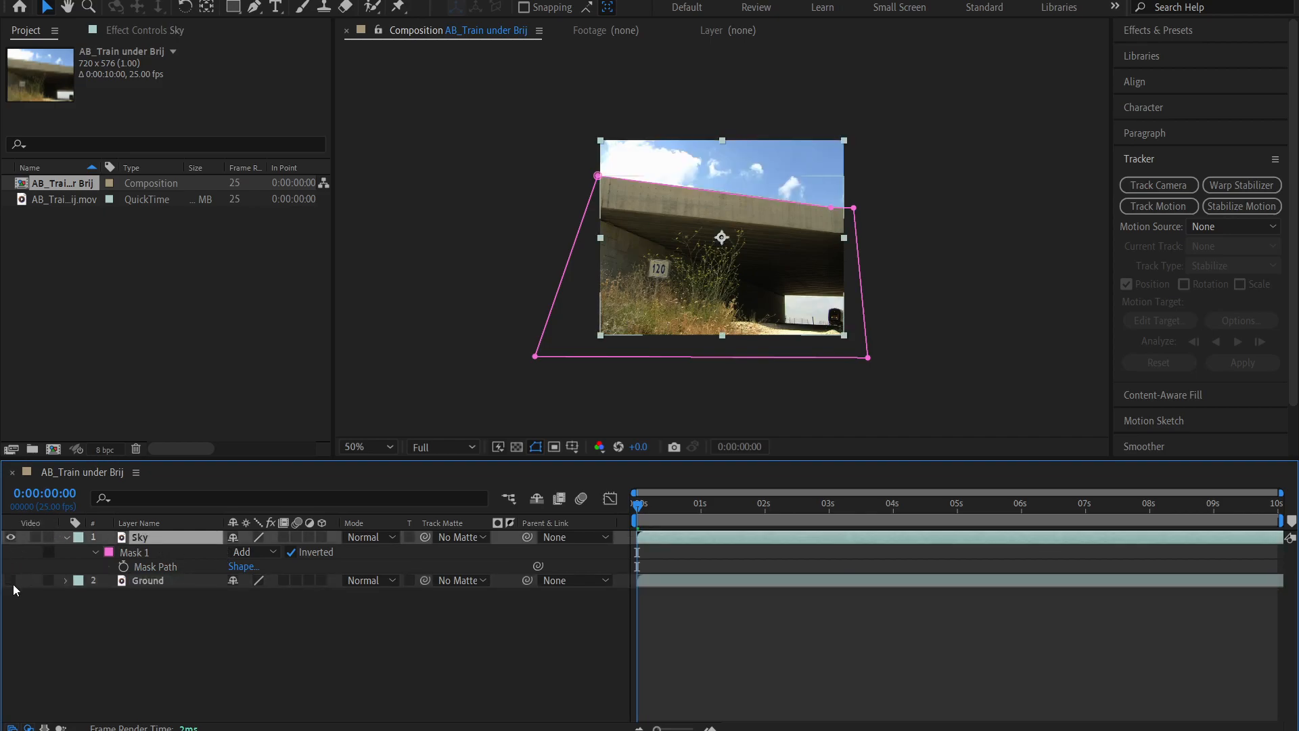
pyautogui.doubleClick(12, 580)
pyautogui.click(127, 620)
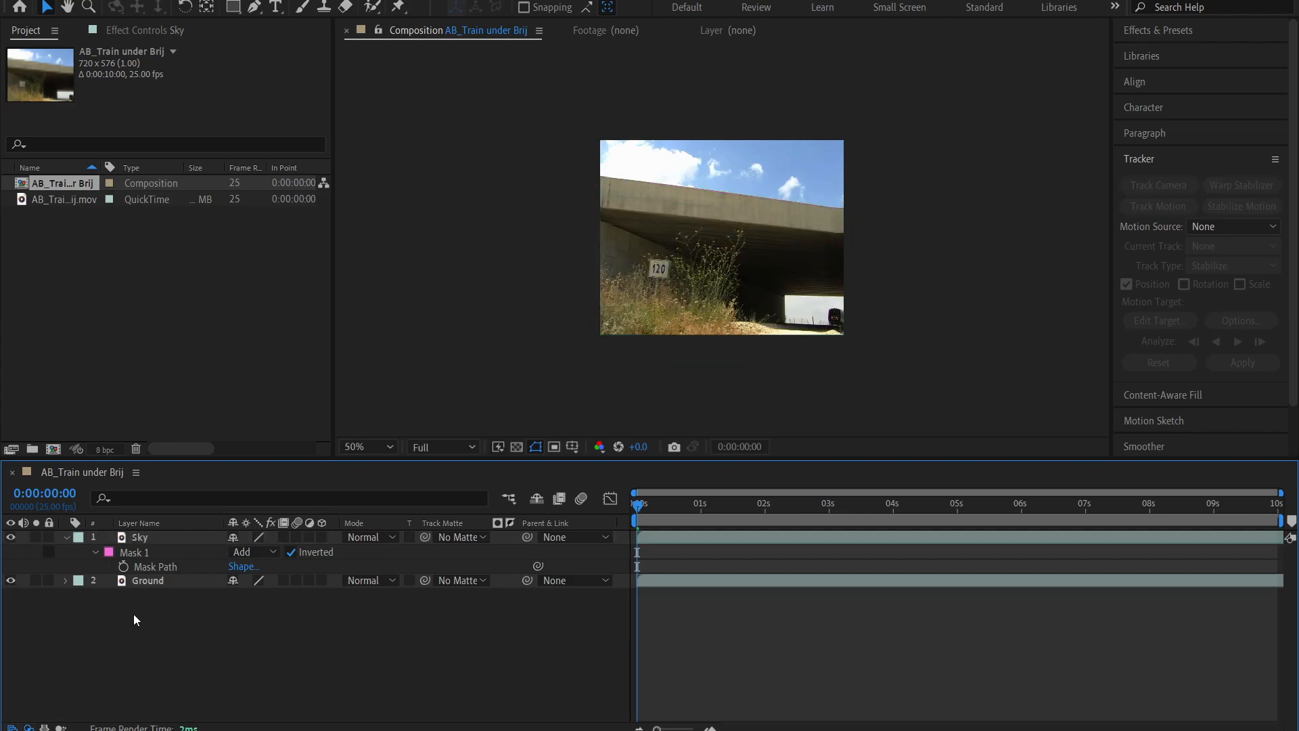
# Create a text layer reading train at the bridge's upper edge and set its fill colour to white
pyautogui.click(276, 7)
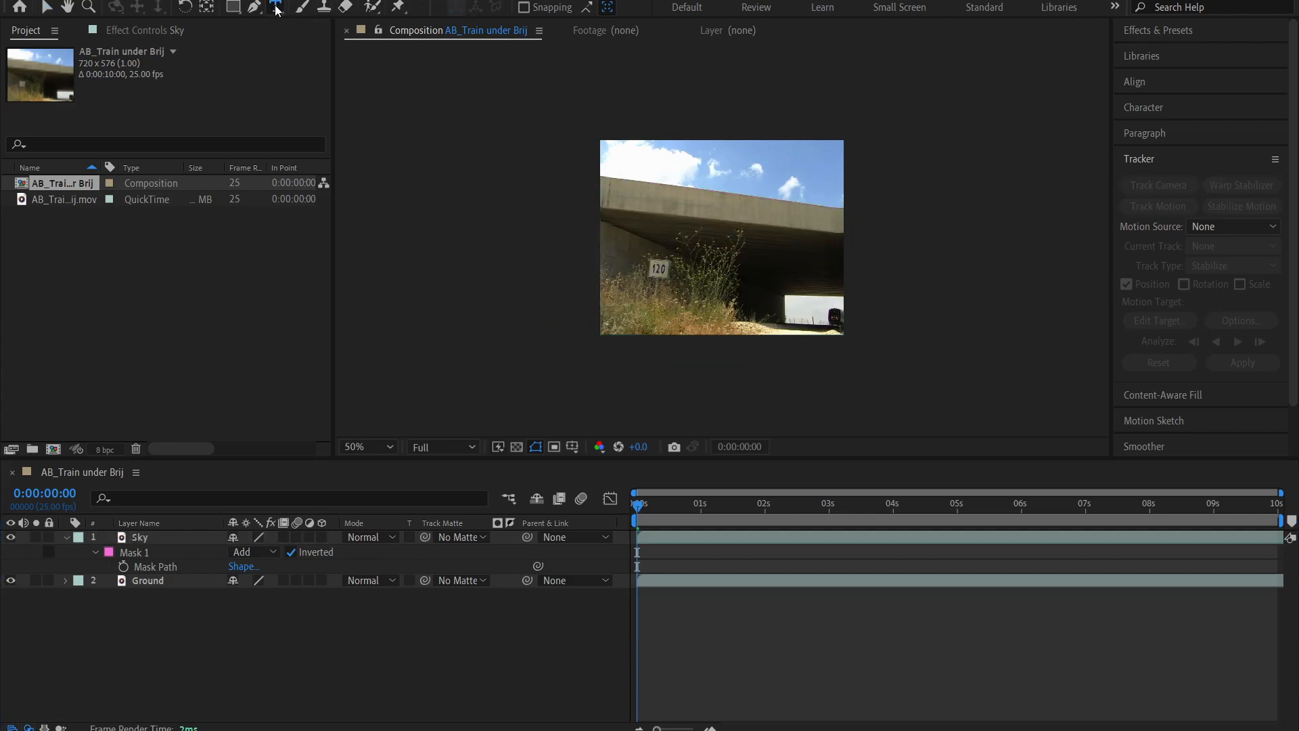
pyautogui.scroll(2, 784, 196)
pyautogui.click(703, 134)
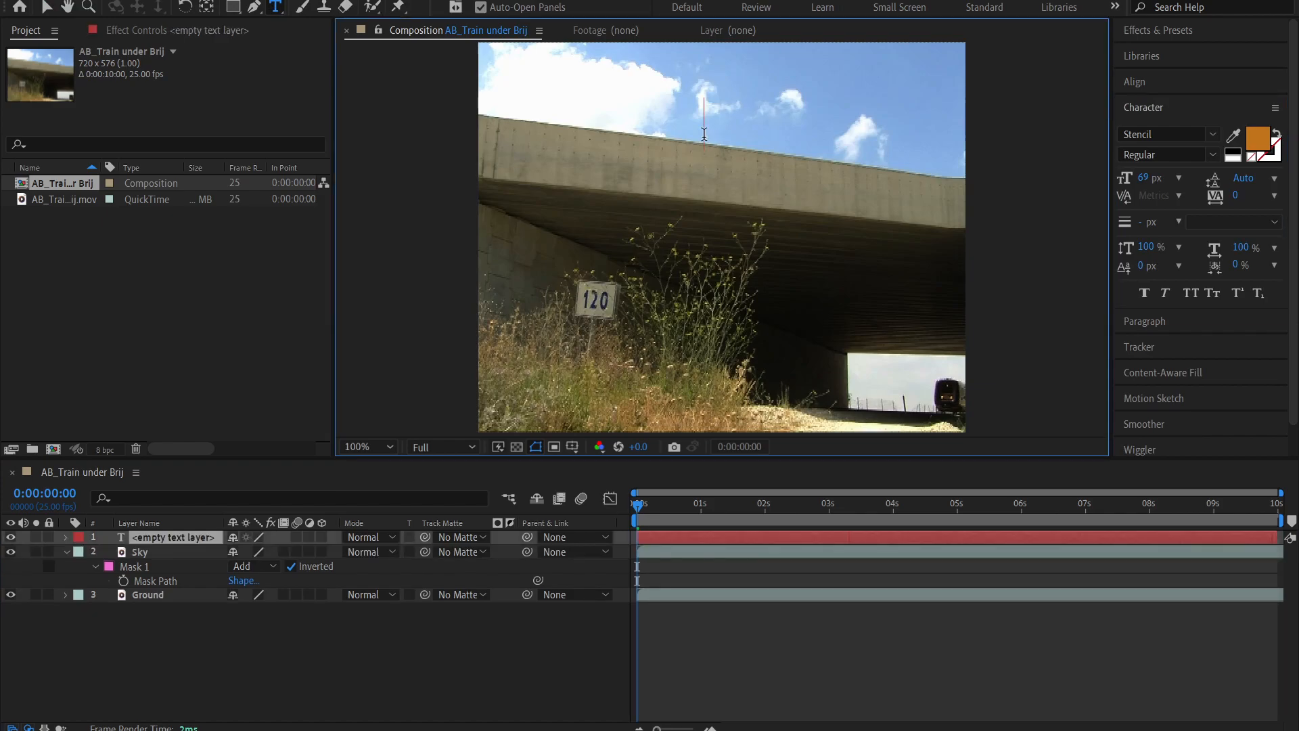
pyautogui.write('train')
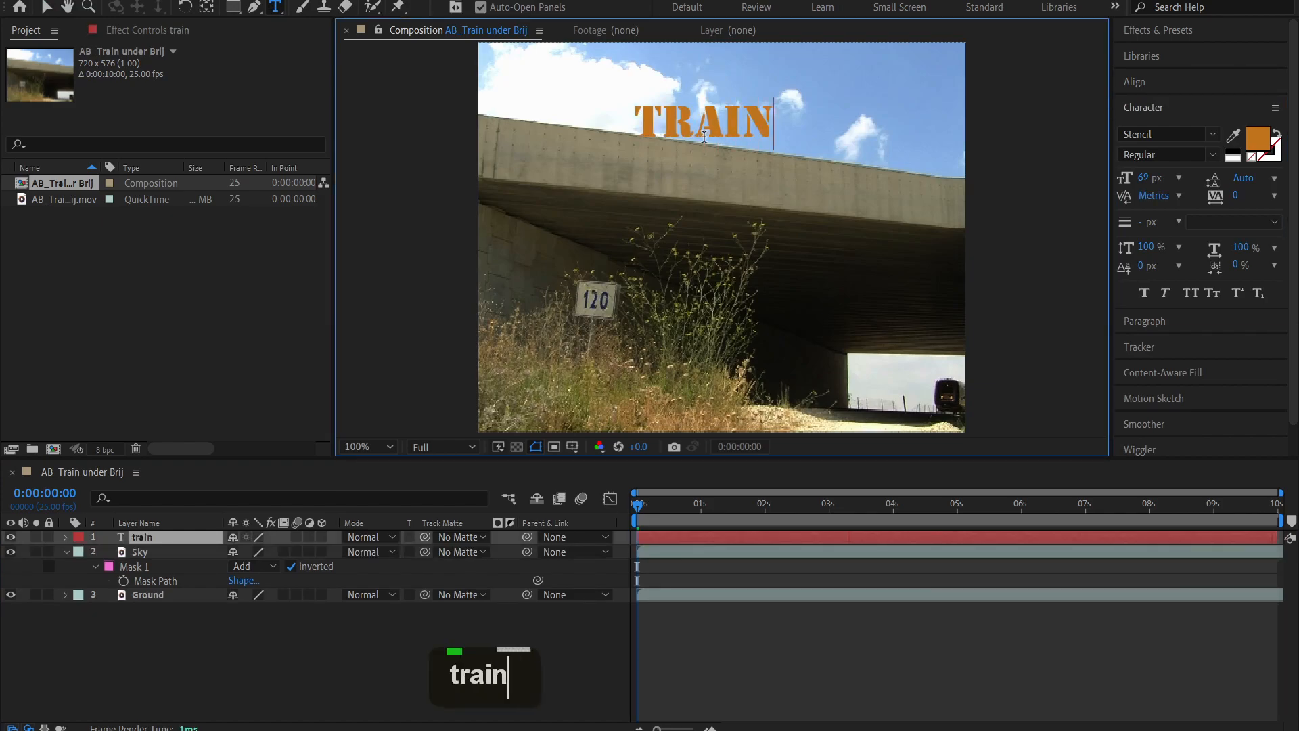
pyautogui.click(1244, 155)
pyautogui.doubleClick(742, 121)
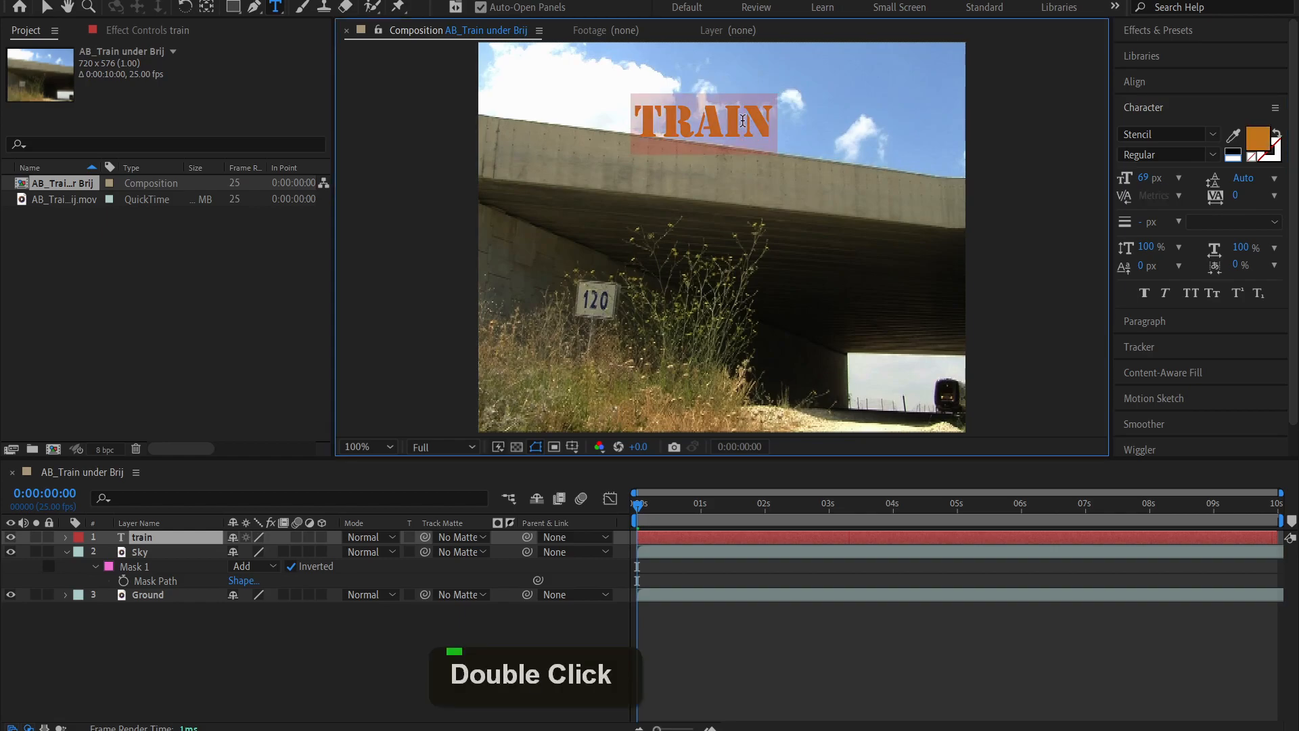
pyautogui.click(1230, 161)
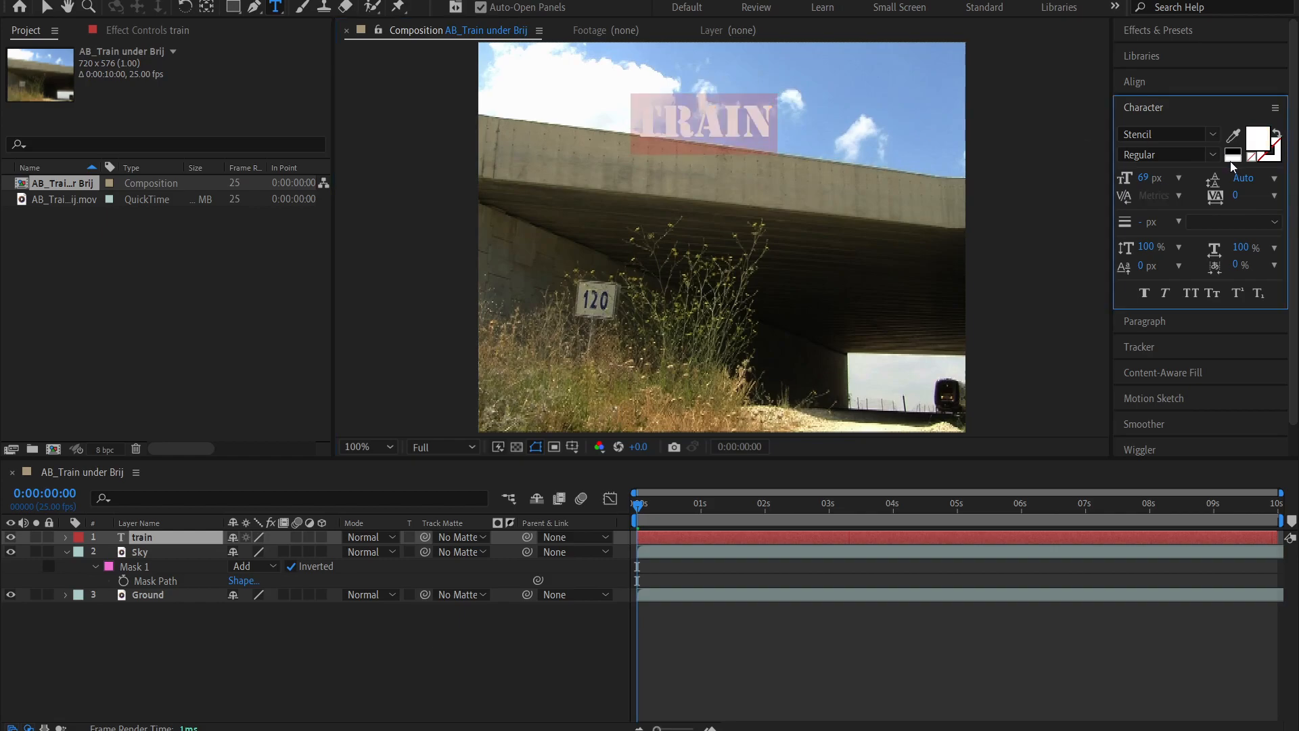
# Move the train text further along the bridge's upper edge and set its rotation to 8°
pyautogui.click(46, 7)
pyautogui.moveTo(719, 119); pyautogui.dragTo(833, 141)
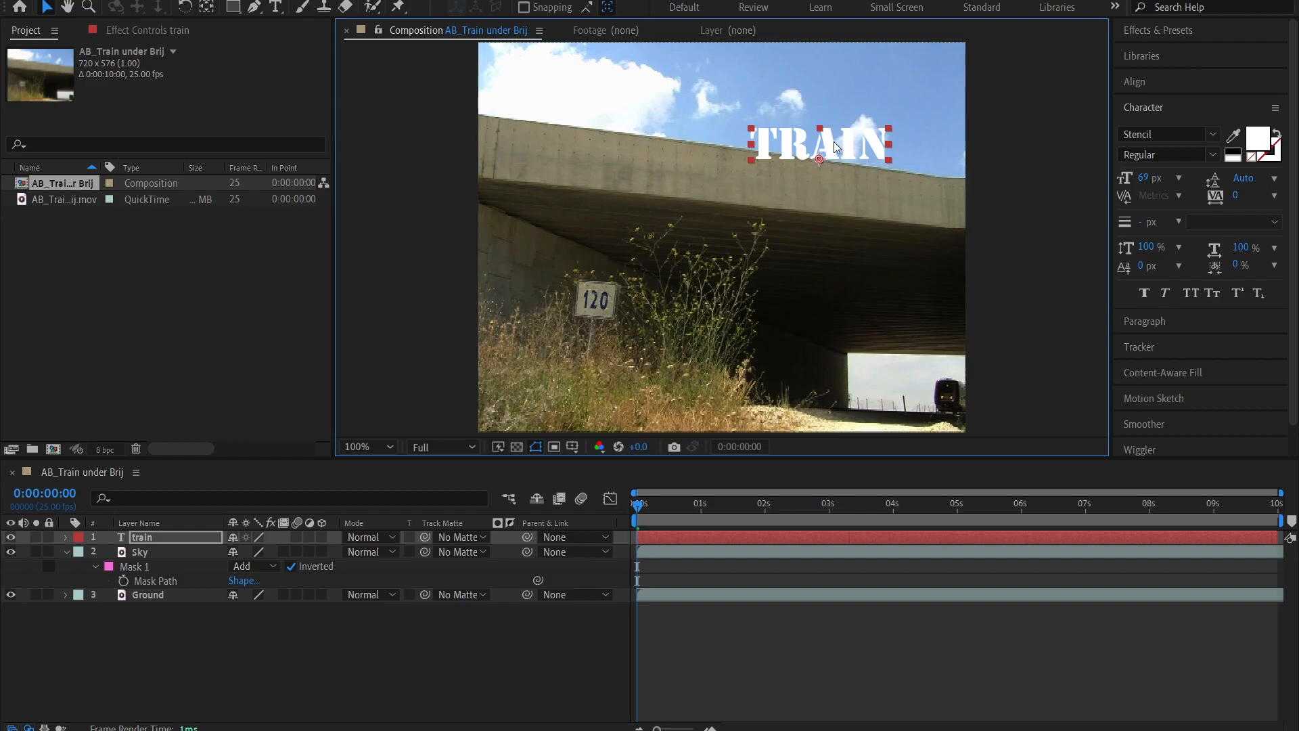
pyautogui.press('r')
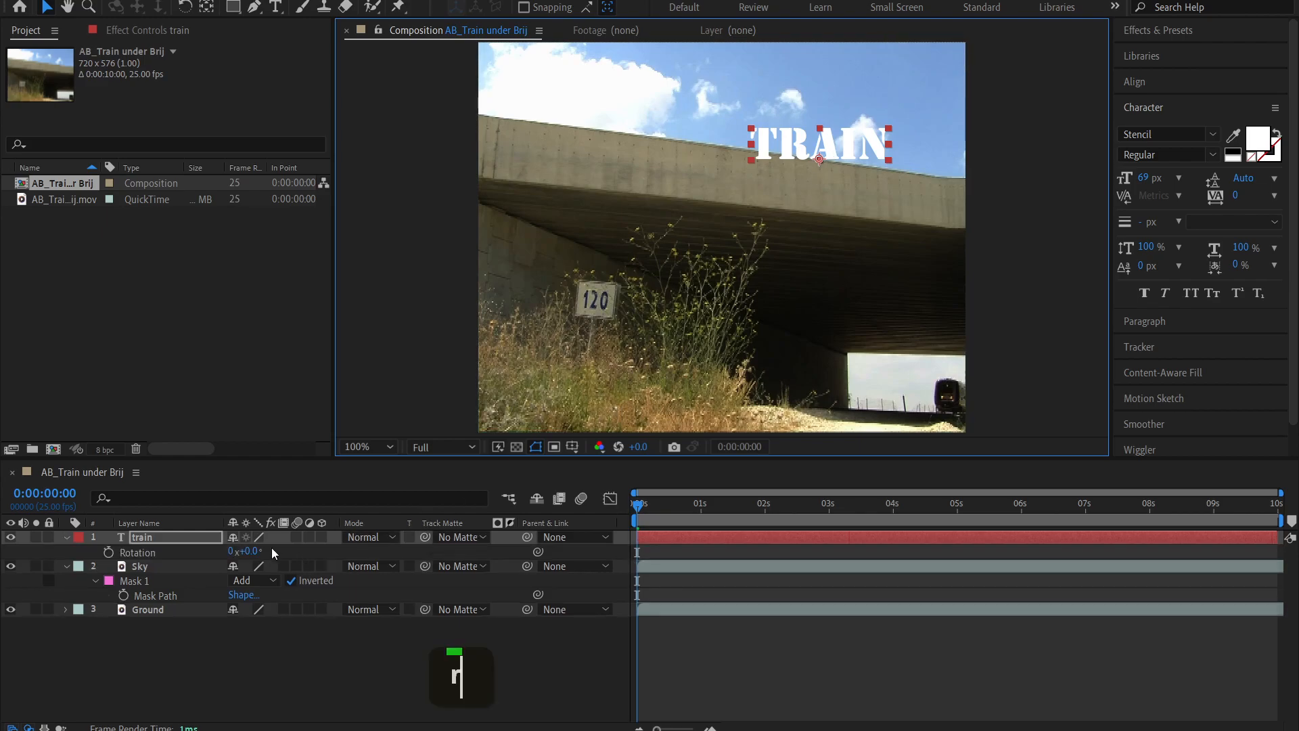
pyautogui.moveTo(252, 551); pyautogui.dragTo(255, 550)
pyautogui.click(745, 641)
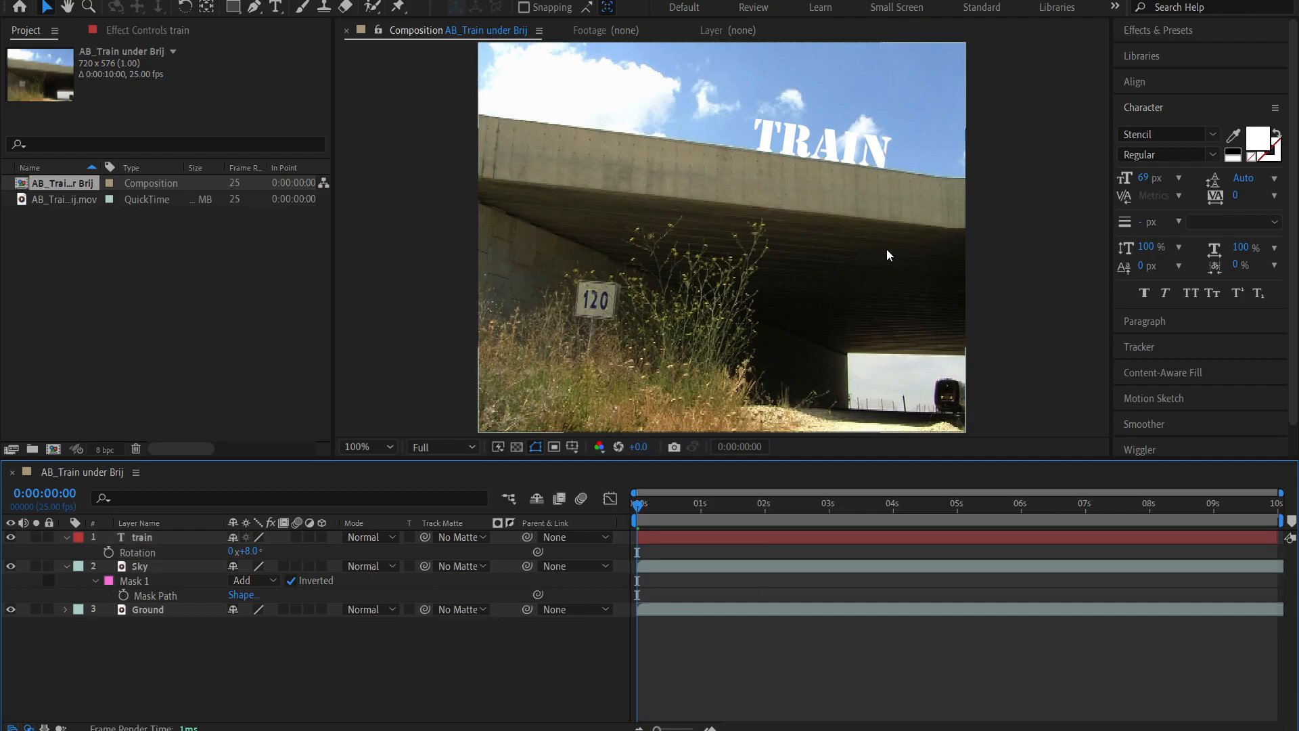
# Enlarge the train text to 89 px and reposition it to stand on the bridge's sloping edge
pyautogui.moveTo(846, 152); pyautogui.dragTo(837, 141)
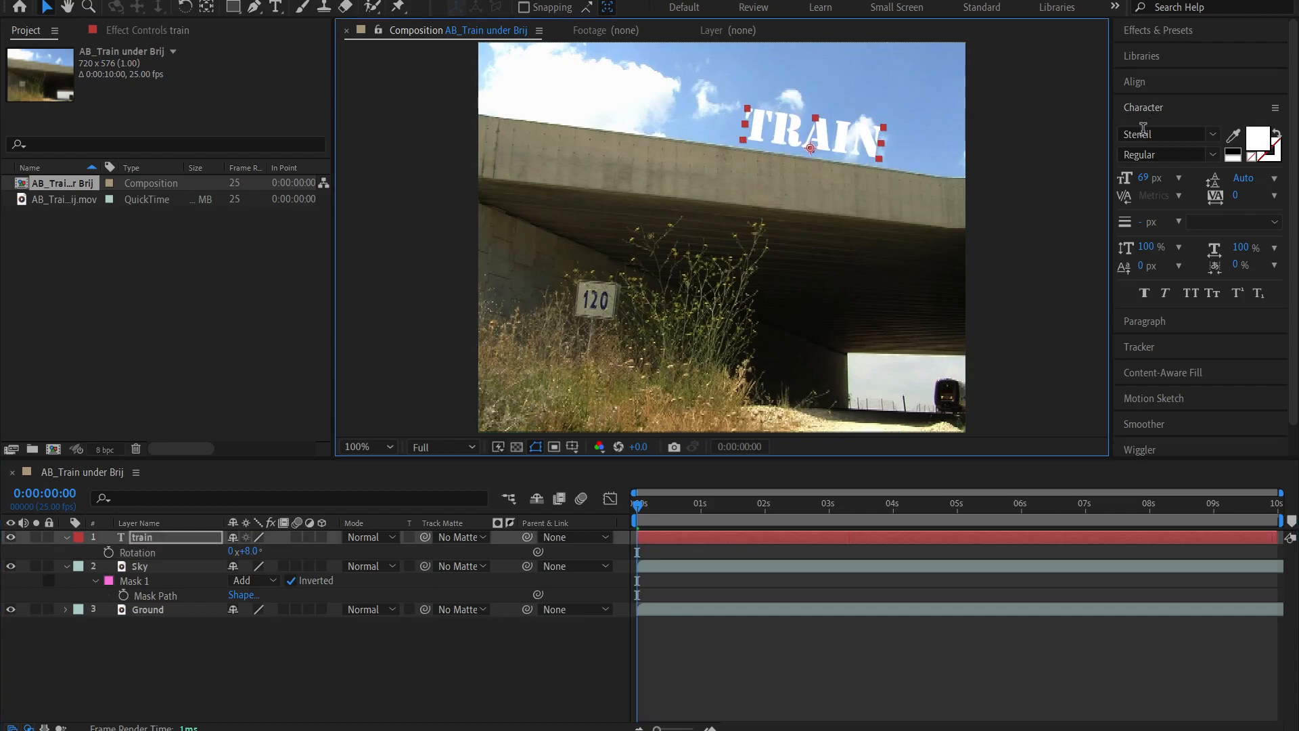
pyautogui.moveTo(1147, 178); pyautogui.dragTo(1172, 177)
pyautogui.moveTo(870, 150); pyautogui.dragTo(864, 154)
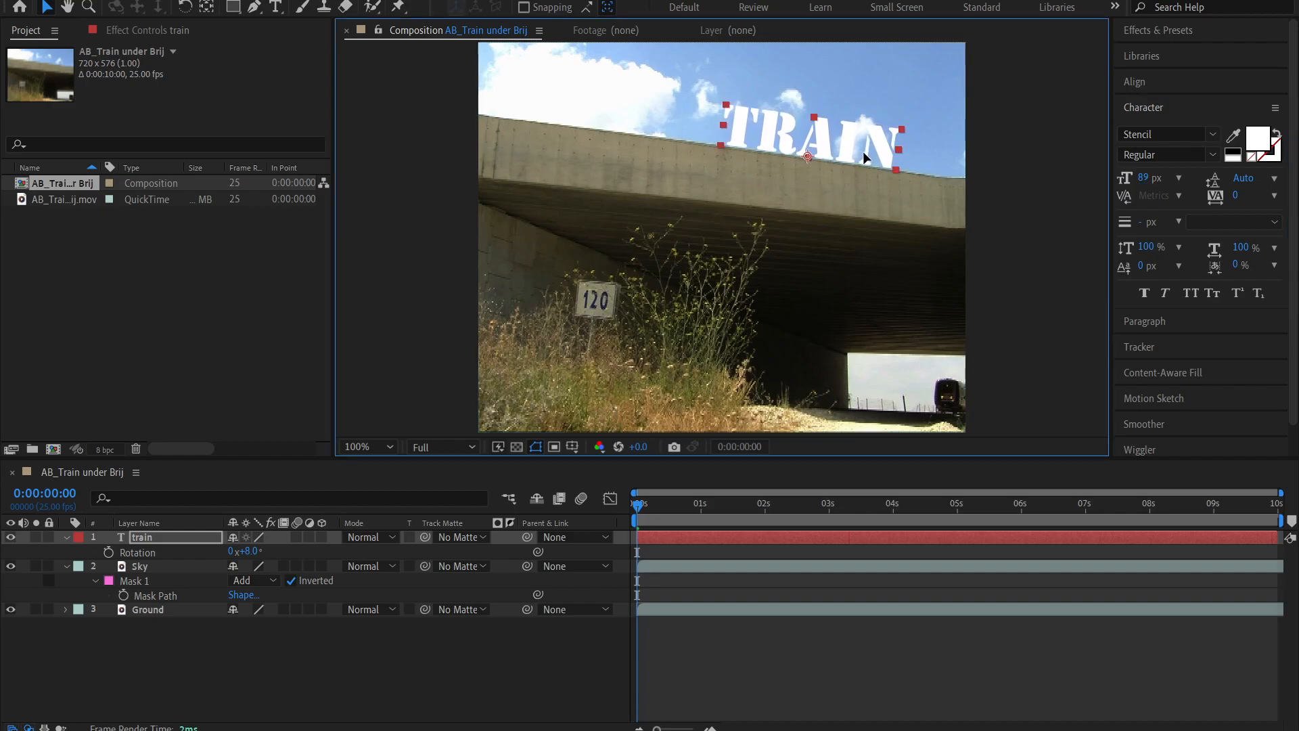
pyautogui.click(834, 672)
# Enable Position keyframing for the train text at the first frame and lower the text onto the bridge, to about 486, 240
pyautogui.click(145, 536)
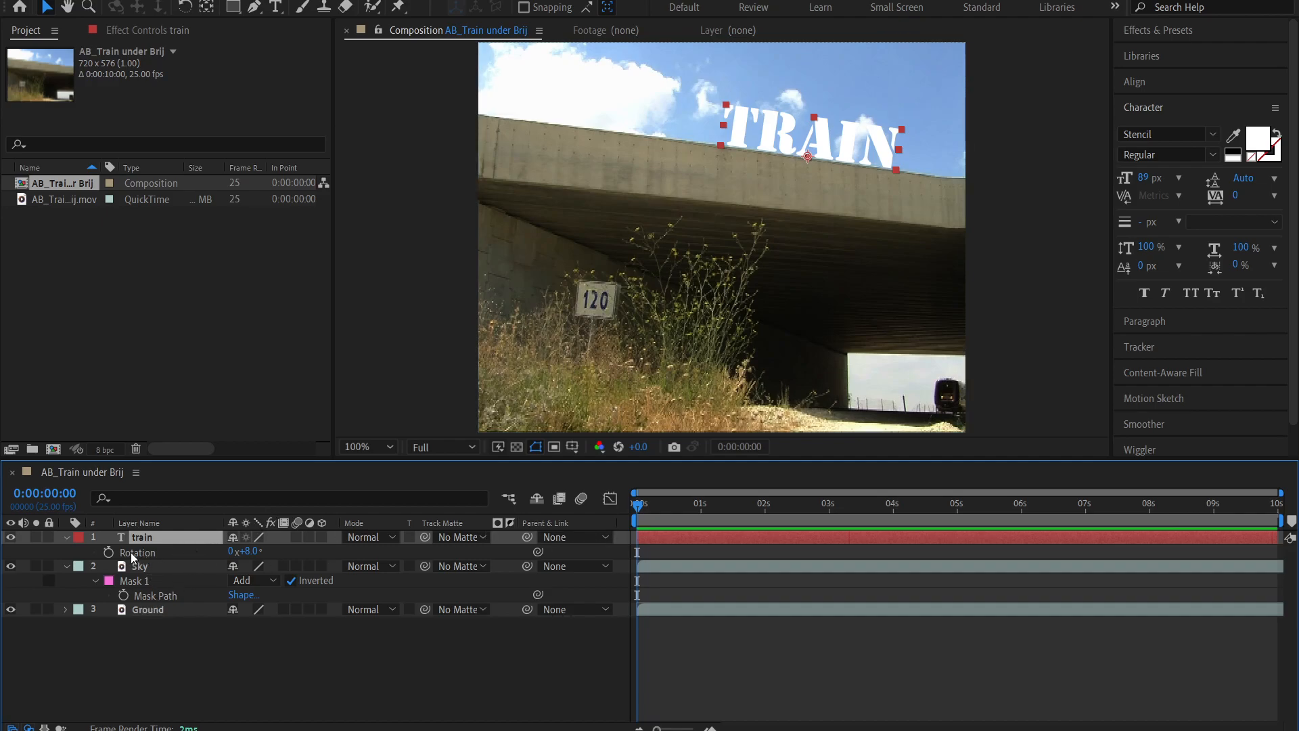
pyautogui.press('p')
pyautogui.click(108, 552)
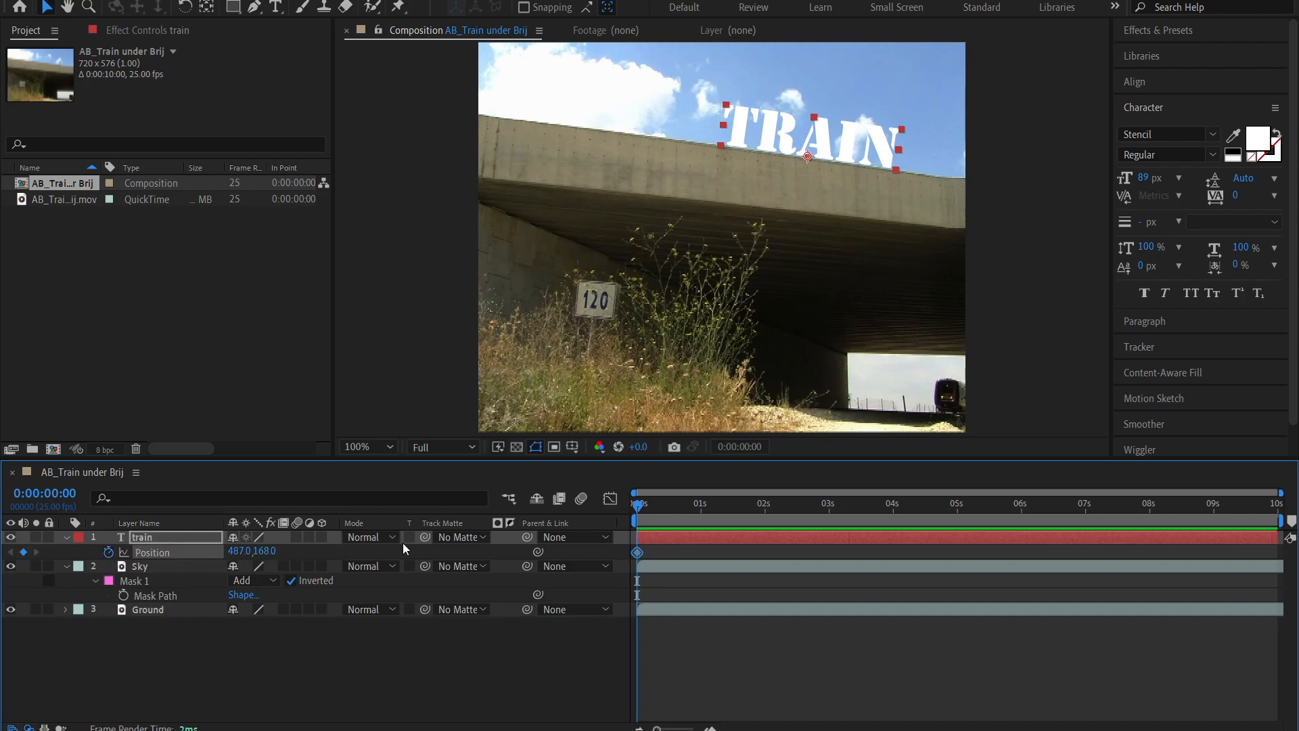
pyautogui.moveTo(641, 522); pyautogui.dragTo(768, 525)
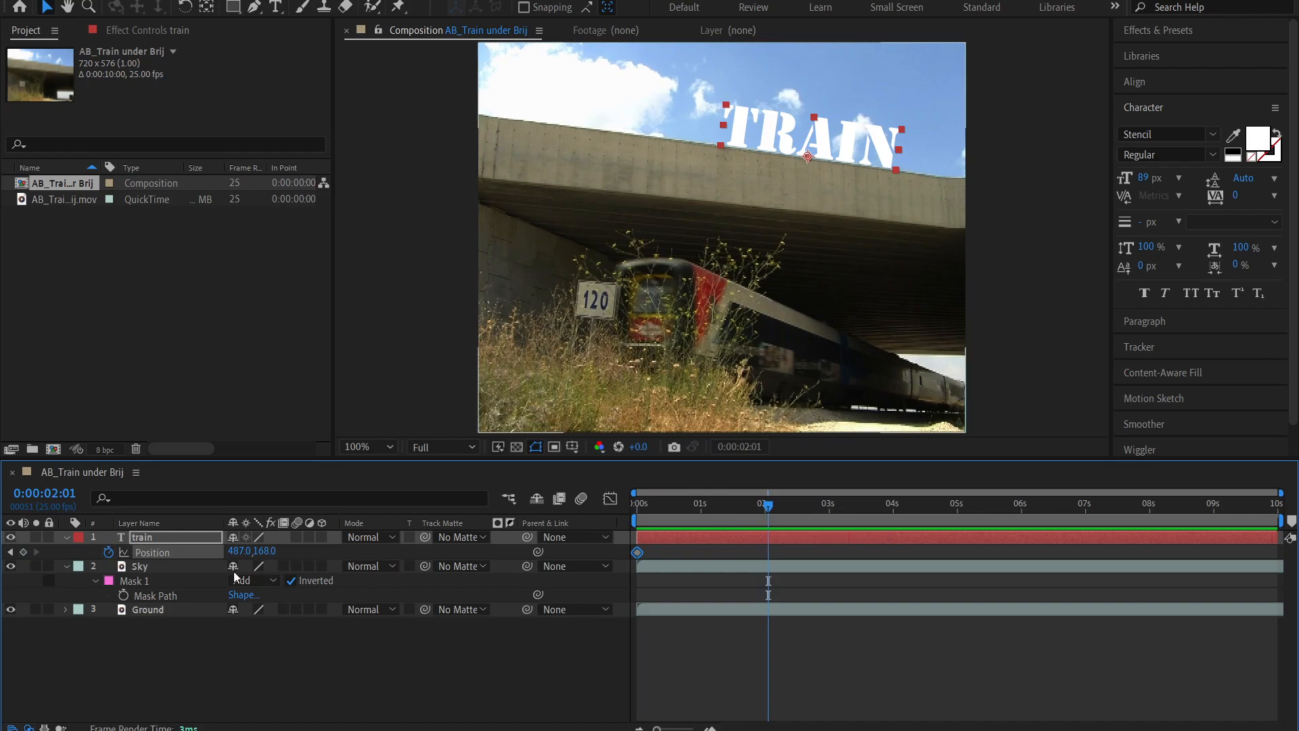
pyautogui.press('Home')
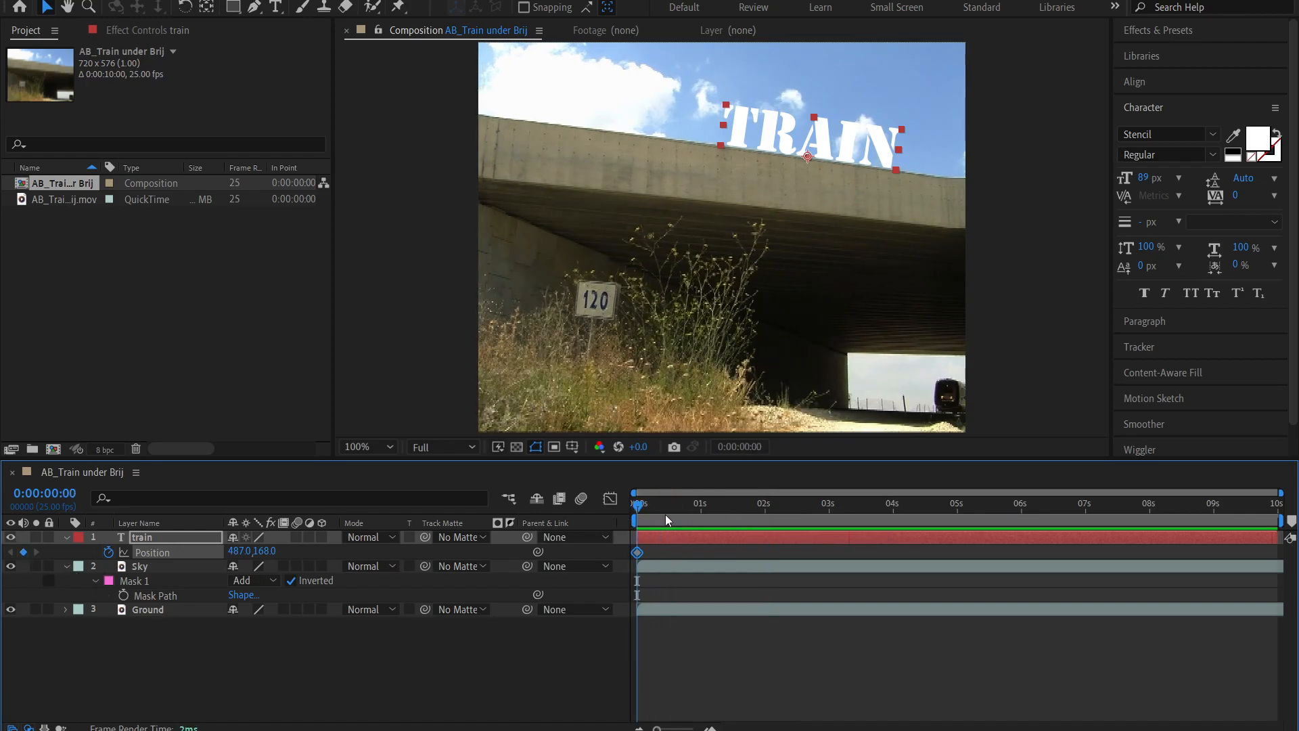
pyautogui.moveTo(784, 136); pyautogui.dragTo(783, 183)
# Add a Position keyframe at 2 seconds with the train text raised above the bridge, at about 483, 166
pyautogui.click(770, 514)
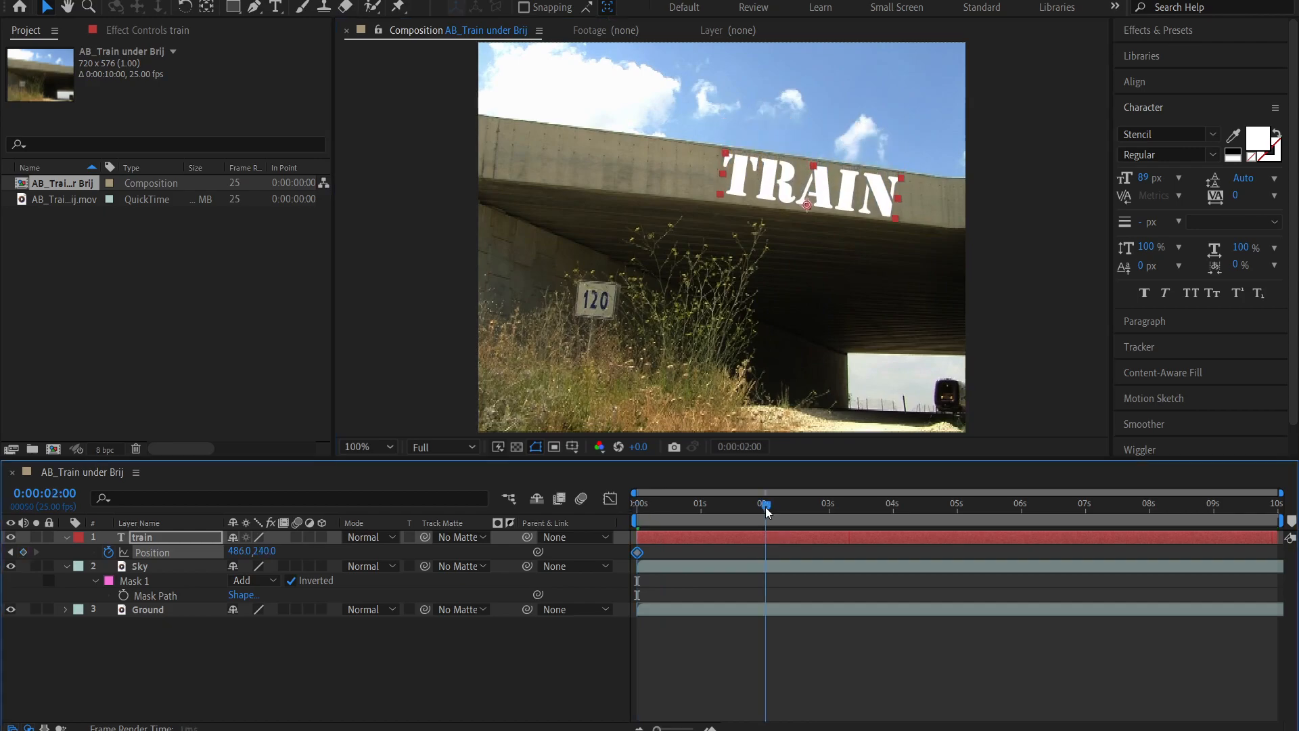
pyautogui.moveTo(860, 200); pyautogui.dragTo(858, 150)
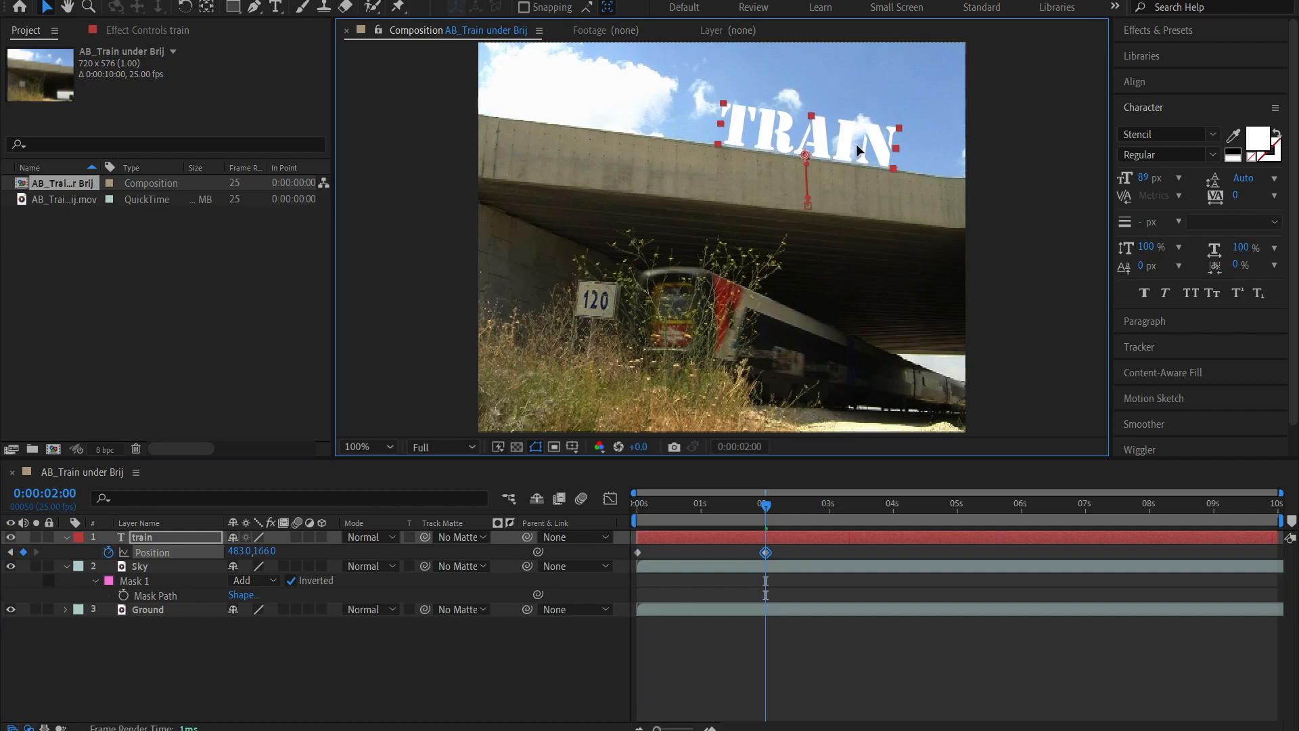
pyautogui.click(795, 601)
# Scrub through the text animation and move the Ground layer above the train text layer
pyautogui.doubleClick(702, 516)
pyautogui.moveTo(727, 510); pyautogui.dragTo(659, 515)
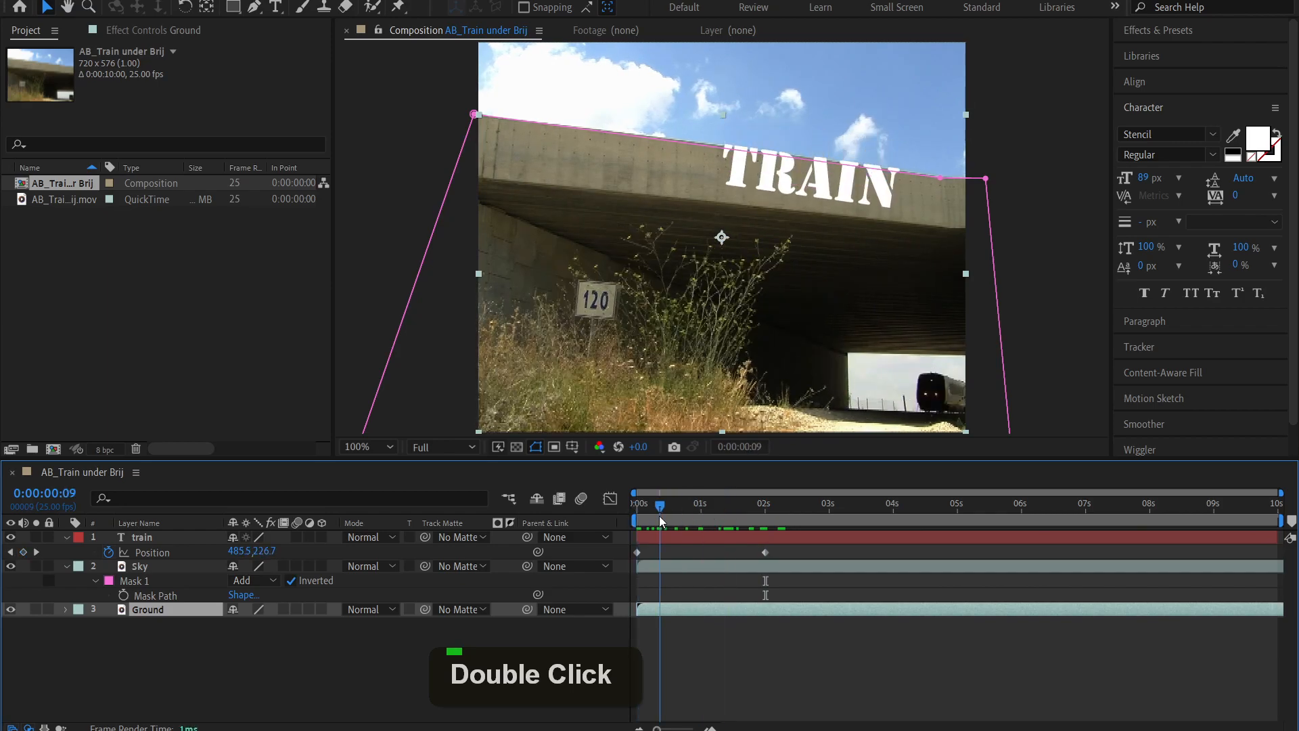
pyautogui.moveTo(163, 615); pyautogui.dragTo(163, 533)
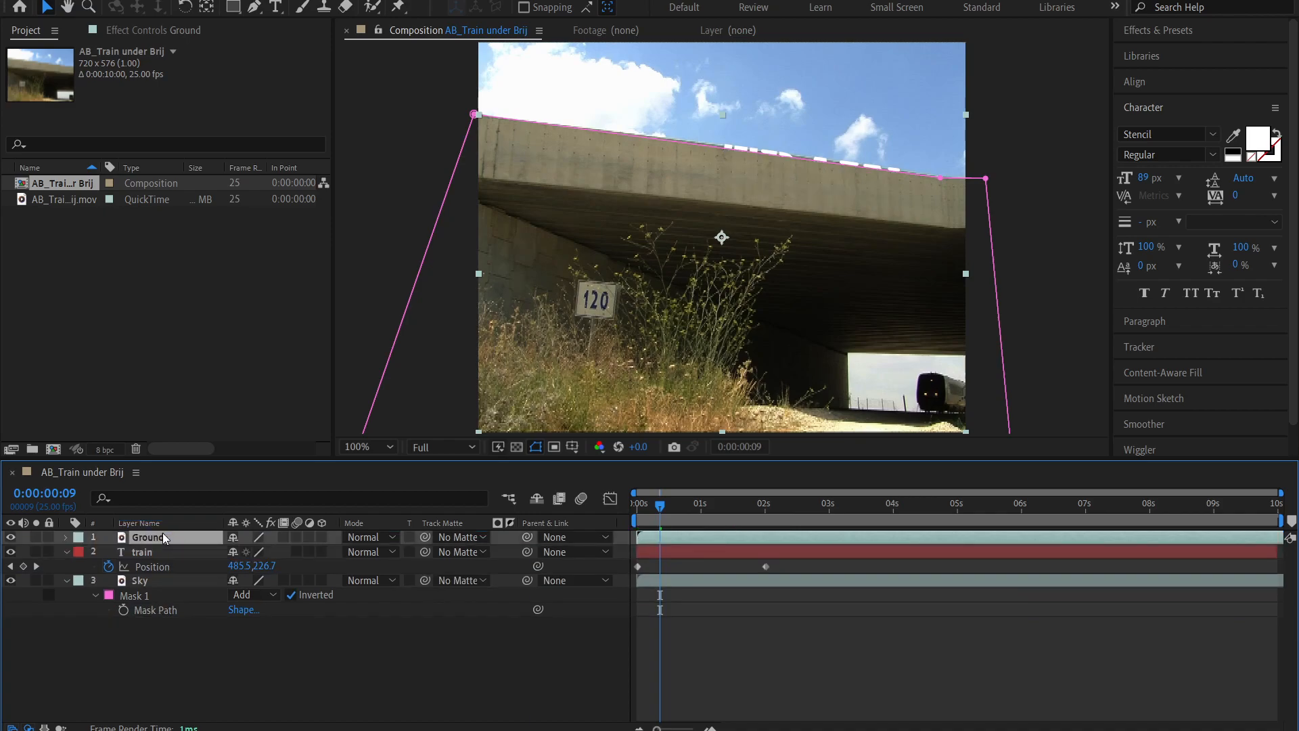
pyautogui.click(847, 626)
# Preview the text rising from behind the bridge, toggle the Ground and Sky layers' visibility, and return to the first frame
pyautogui.press('space')
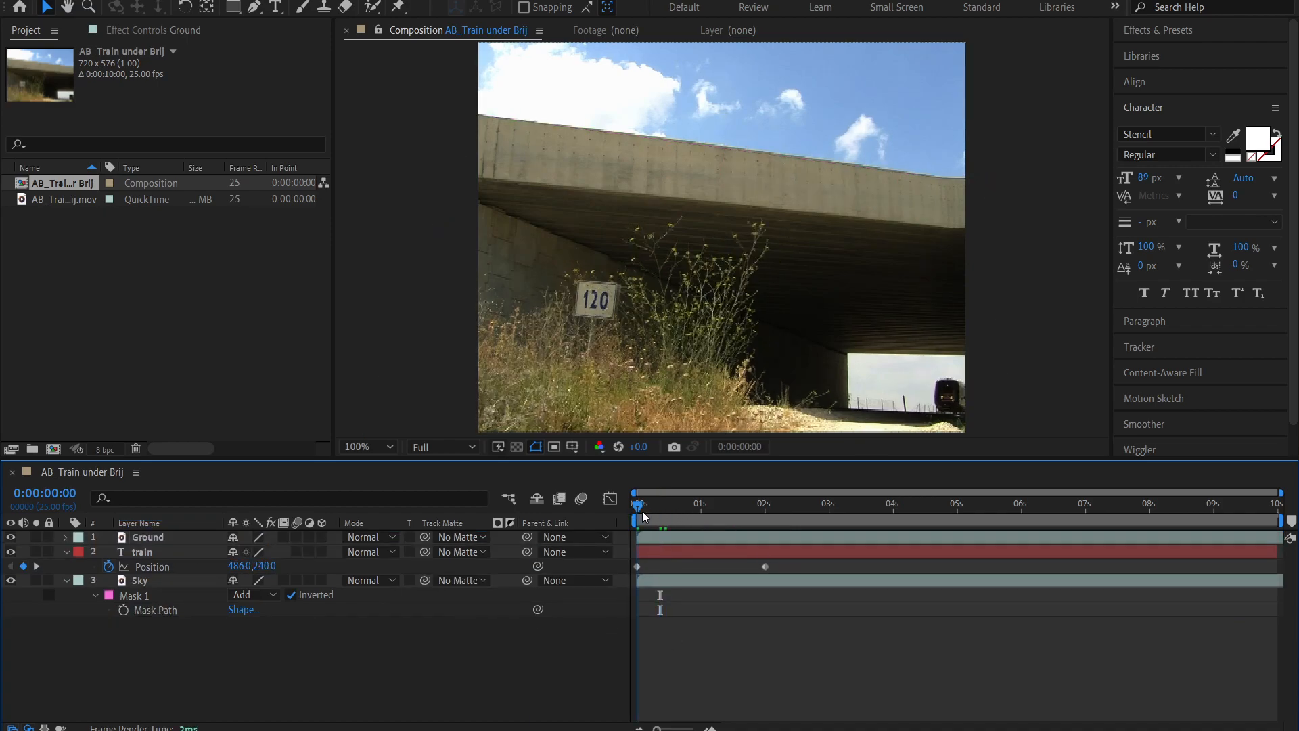
pyautogui.click(709, 509)
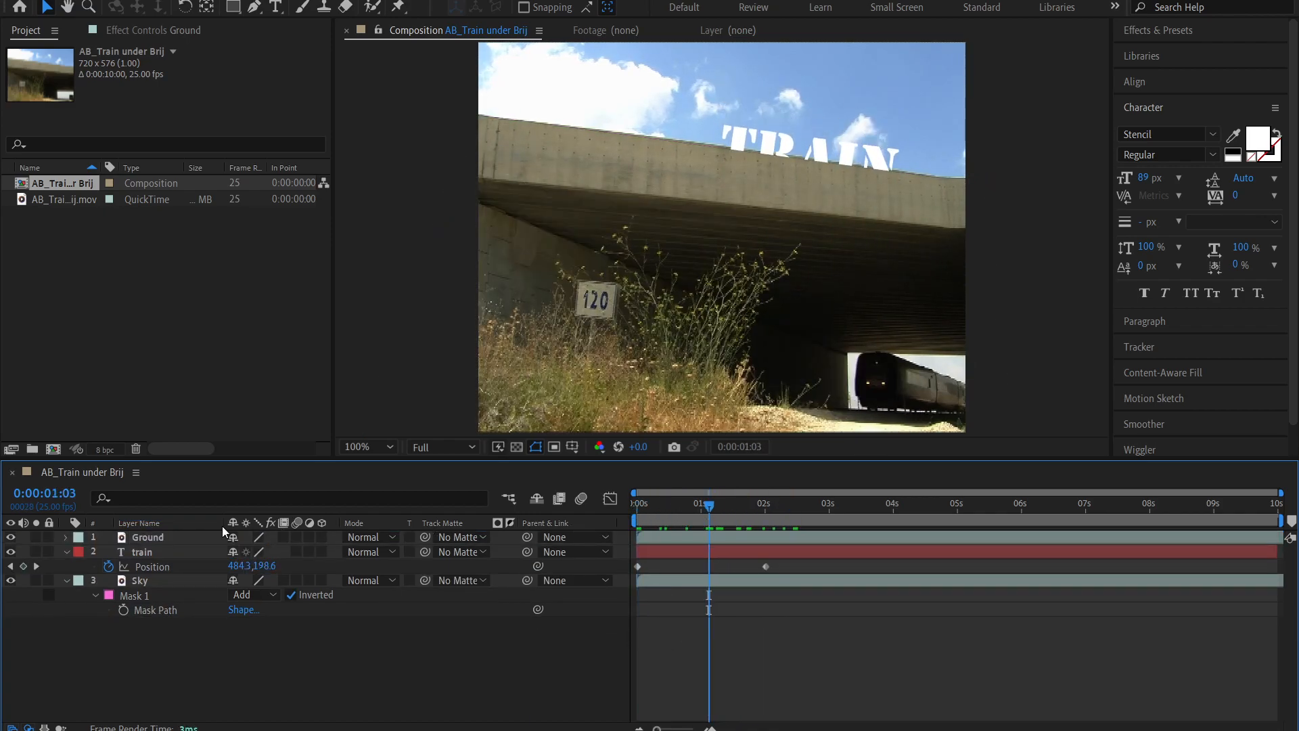
pyautogui.click(11, 537)
pyautogui.click(10, 537)
pyautogui.click(11, 580)
pyautogui.click(11, 580)
pyautogui.click(11, 580)
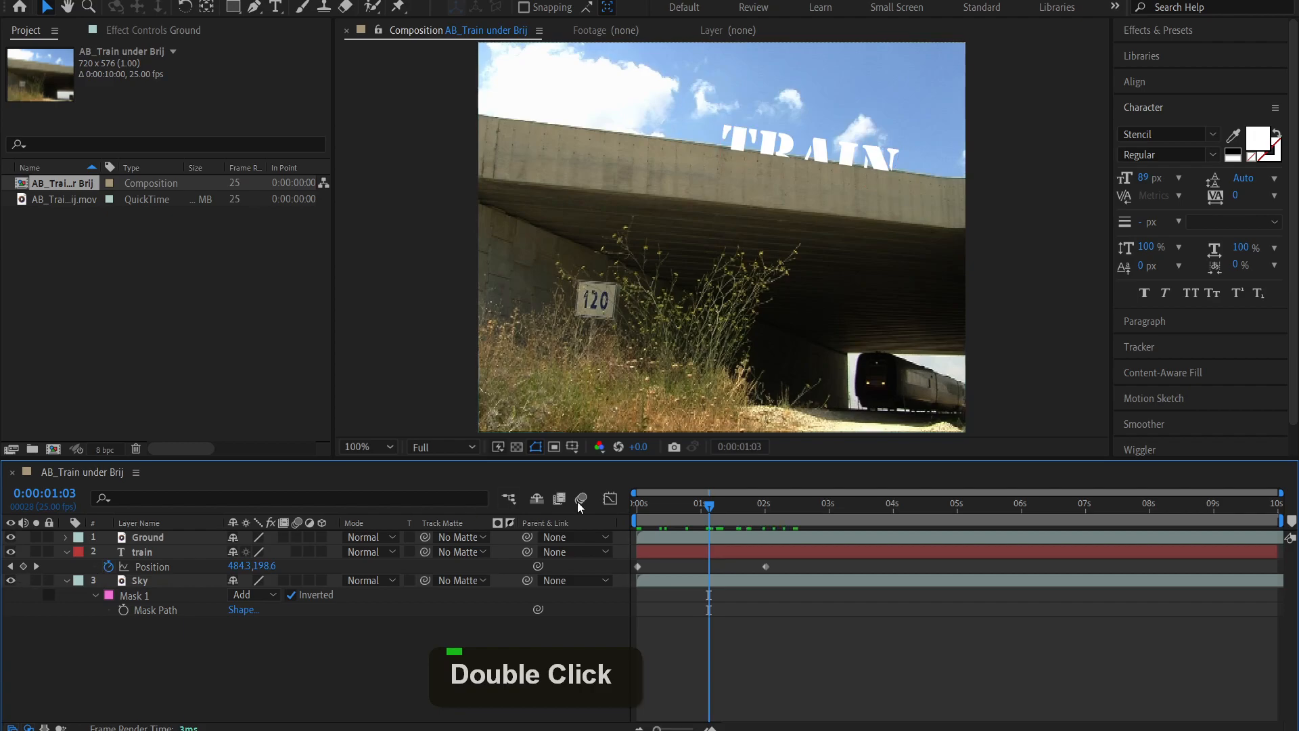
pyautogui.moveTo(663, 505); pyautogui.dragTo(1271, 506)
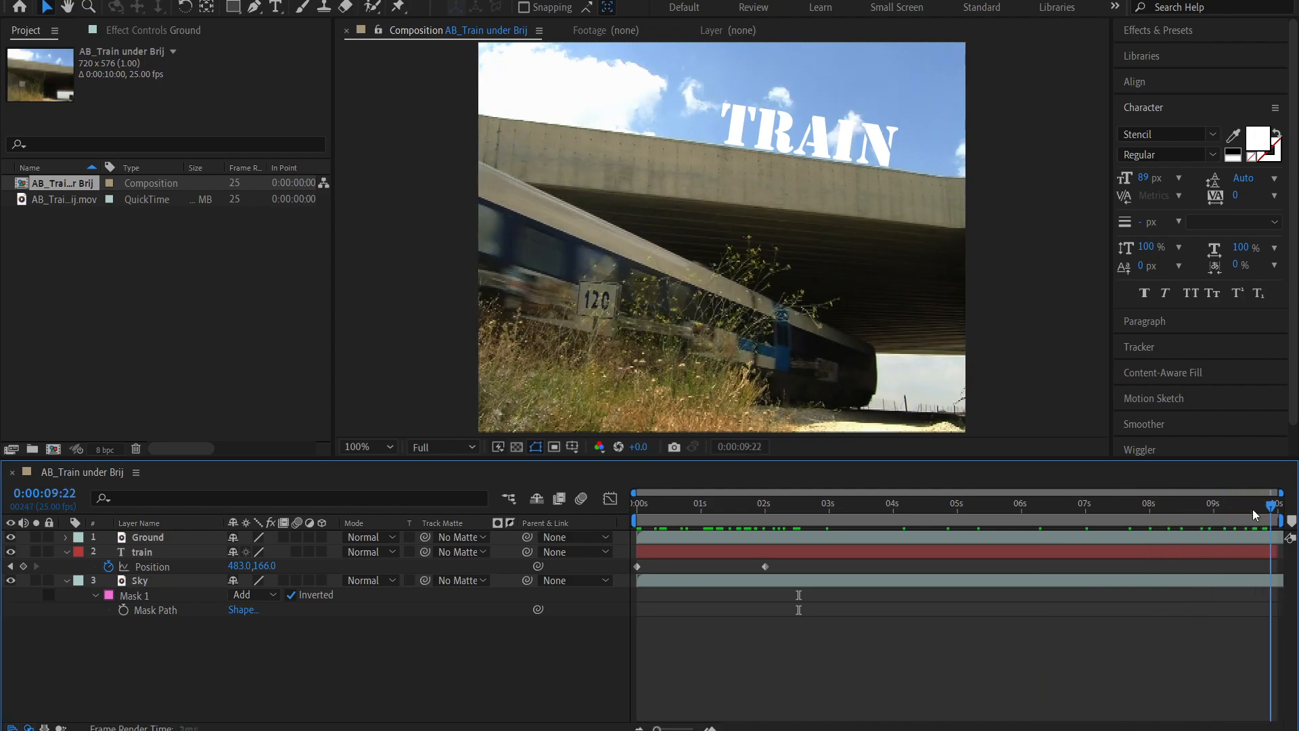
pyautogui.moveTo(882, 503); pyautogui.dragTo(734, 525)
pyautogui.moveTo(632, 537); pyautogui.dragTo(602, 543)
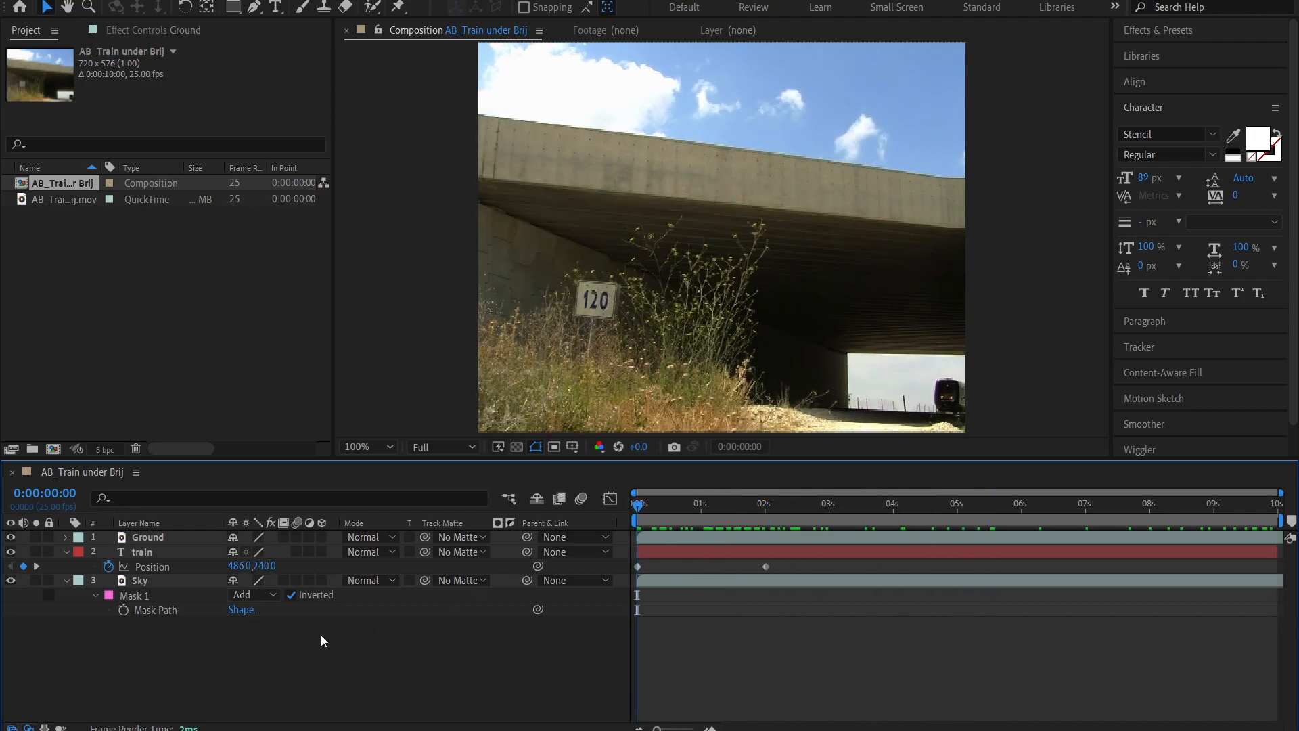
# Duplicate the Ground layer and rename the copy as train
pyautogui.click(151, 540)
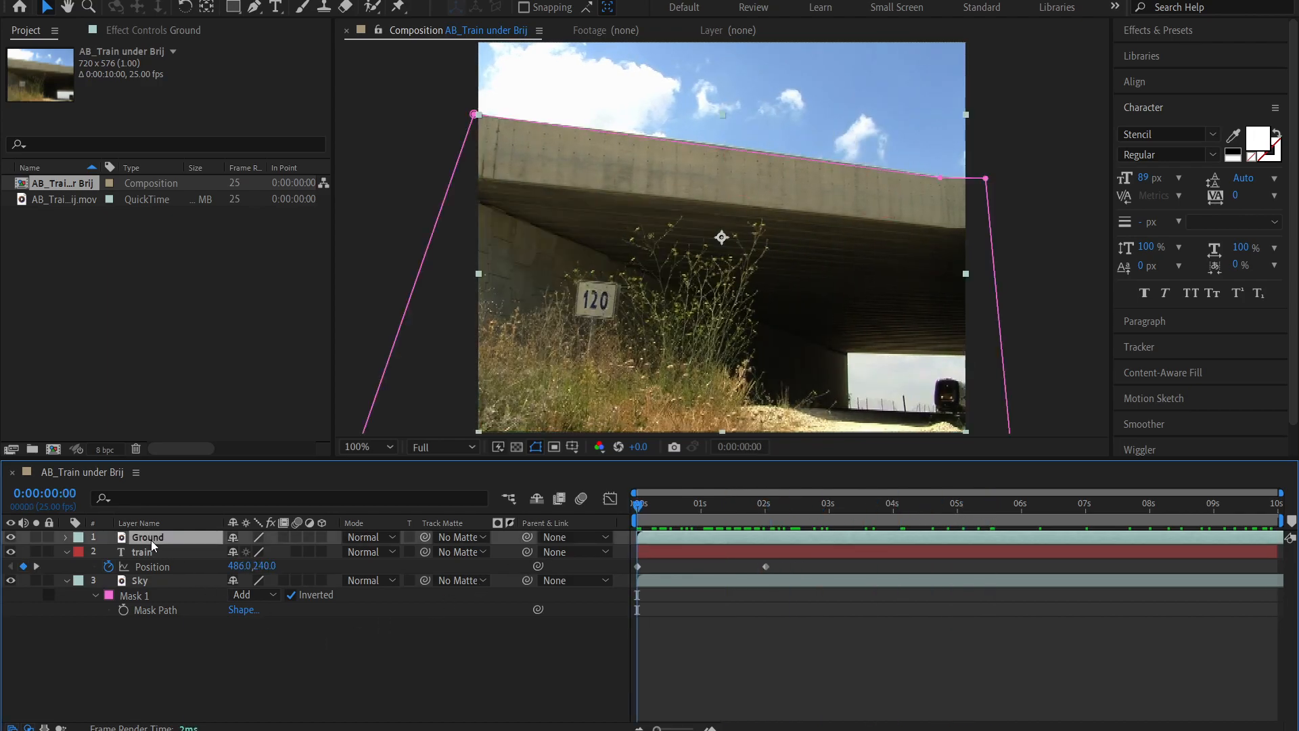
pyautogui.hotkey('ctrl', 'd')
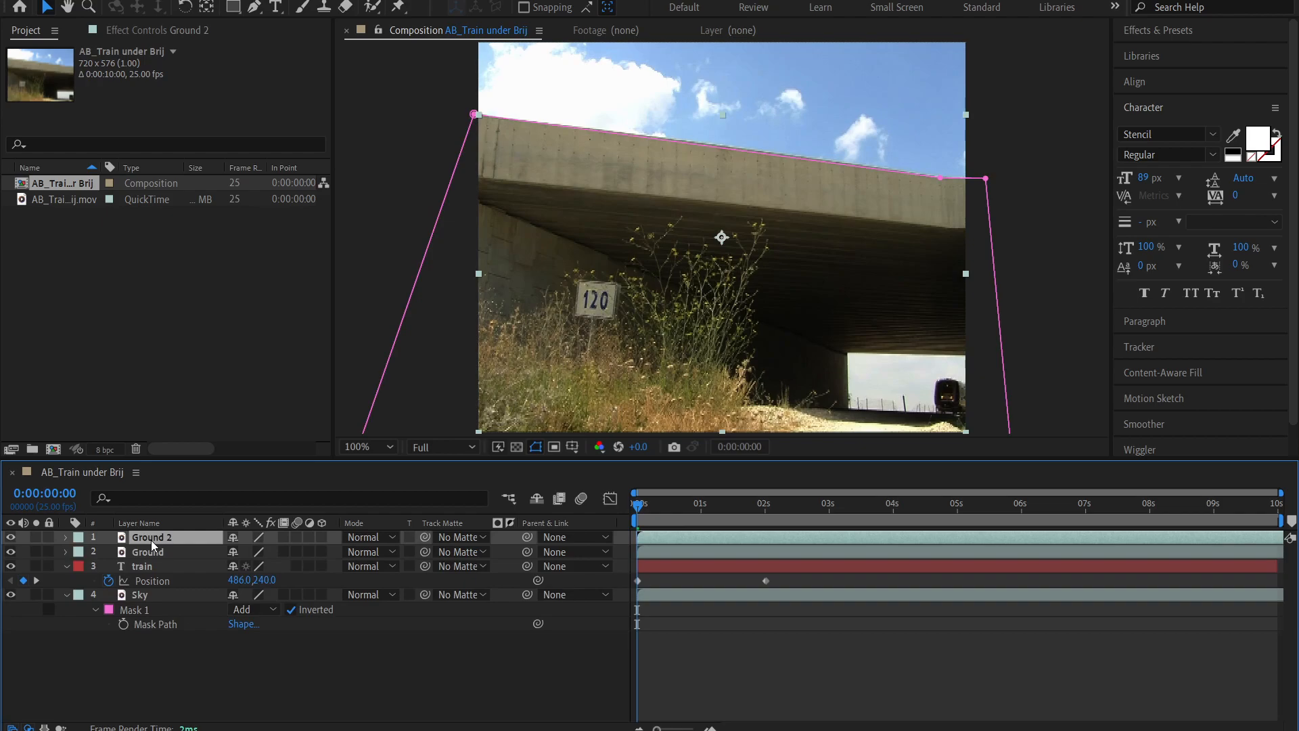
pyautogui.rightClick(152, 540)
pyautogui.click(243, 491)
pyautogui.write('train')
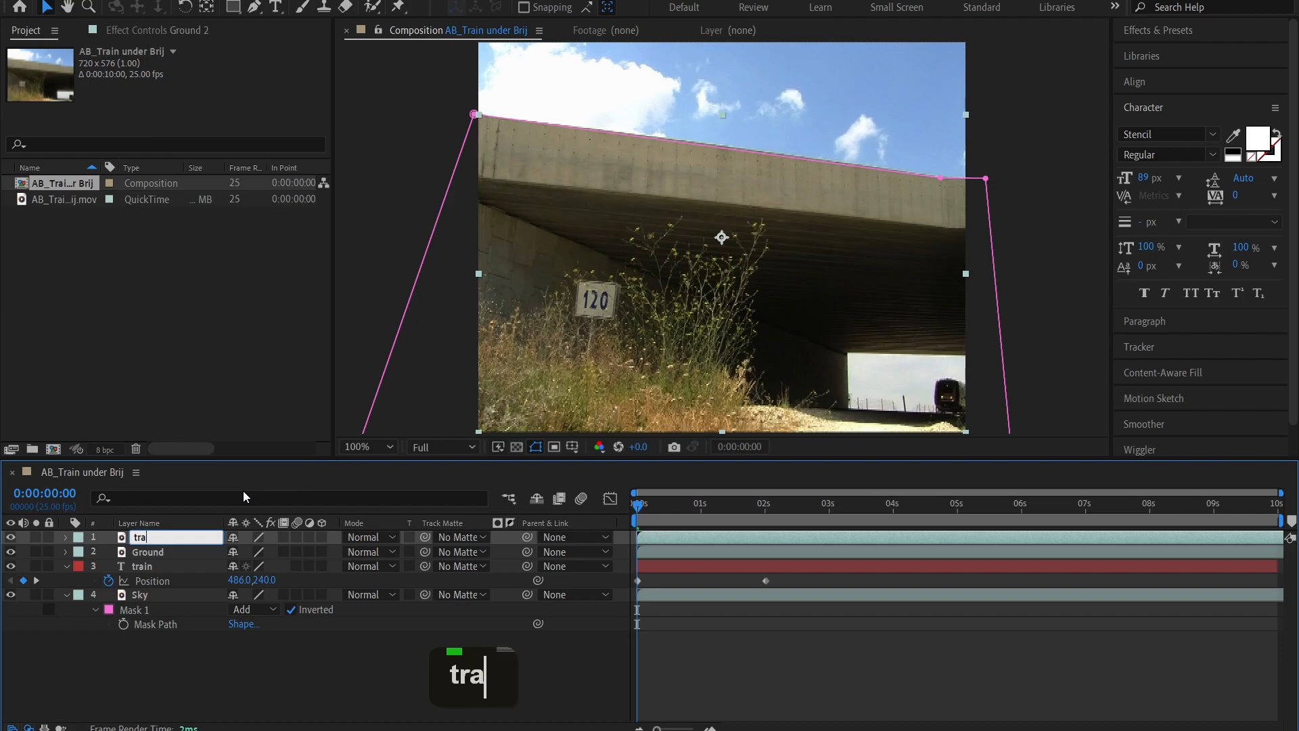
pyautogui.press('Return')
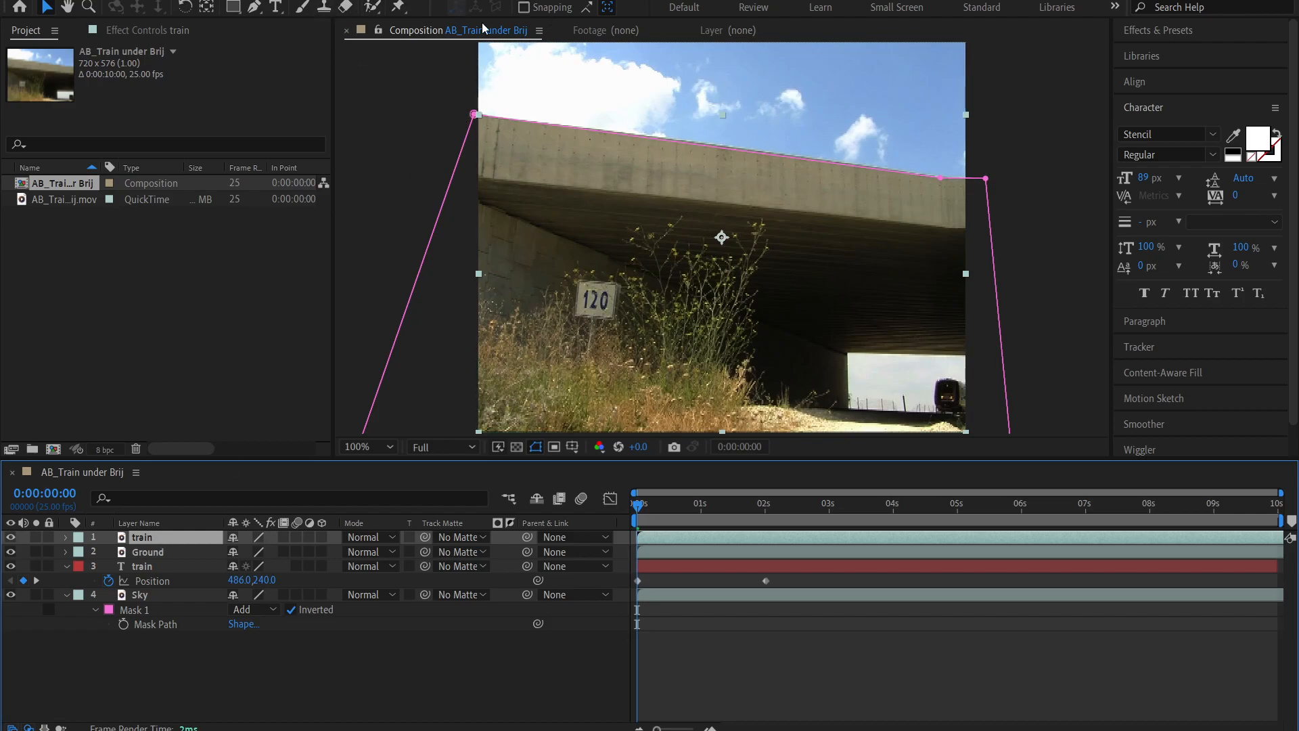
# Open the top train layer in its own viewer and paint a Roto Brush foreground stroke over the train's front at 0:00:01:01
pyautogui.moveTo(733, 501); pyautogui.dragTo(784, 536)
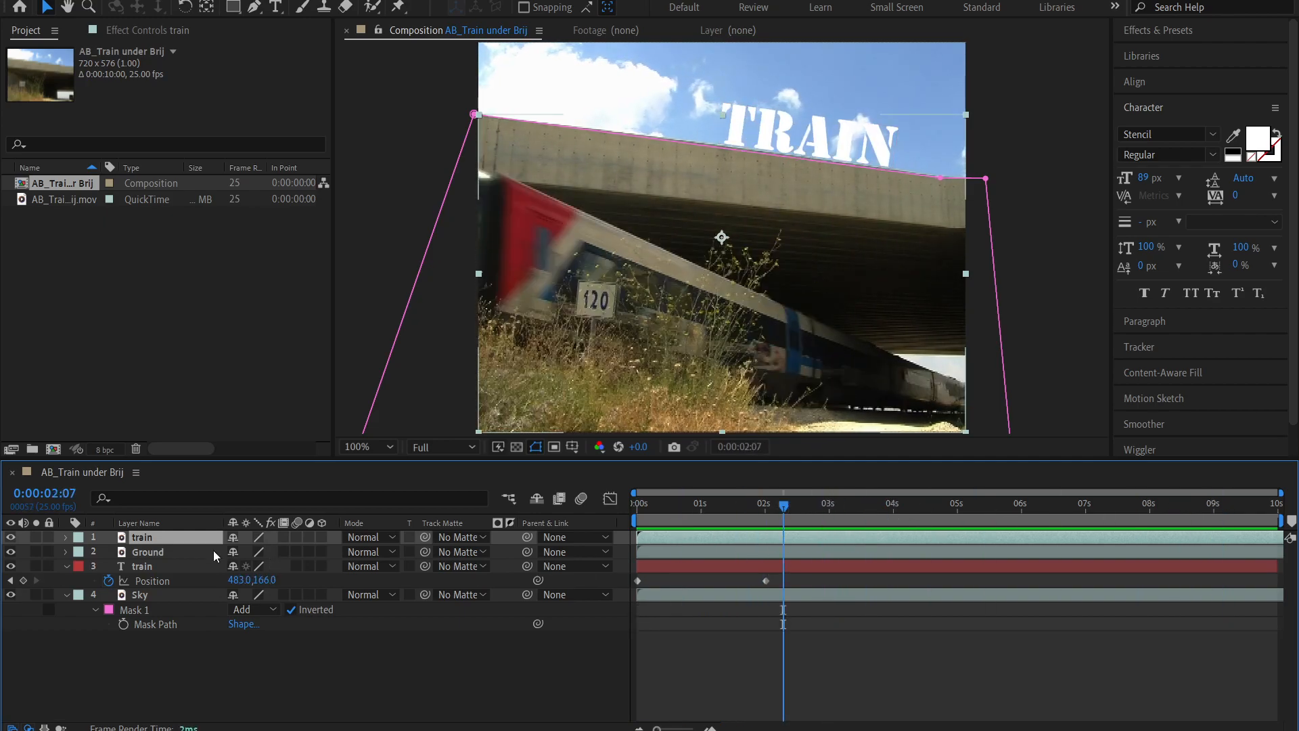
pyautogui.doubleClick(160, 536)
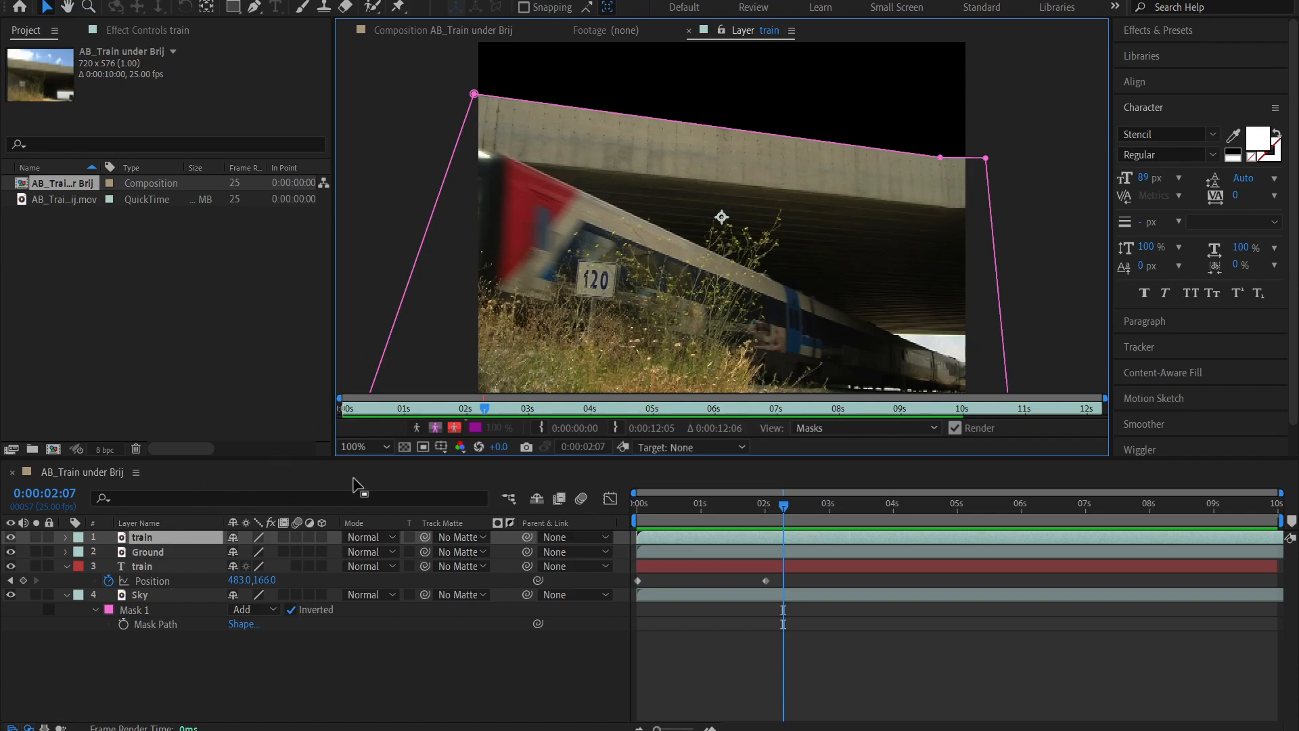
pyautogui.moveTo(364, 410); pyautogui.dragTo(408, 415)
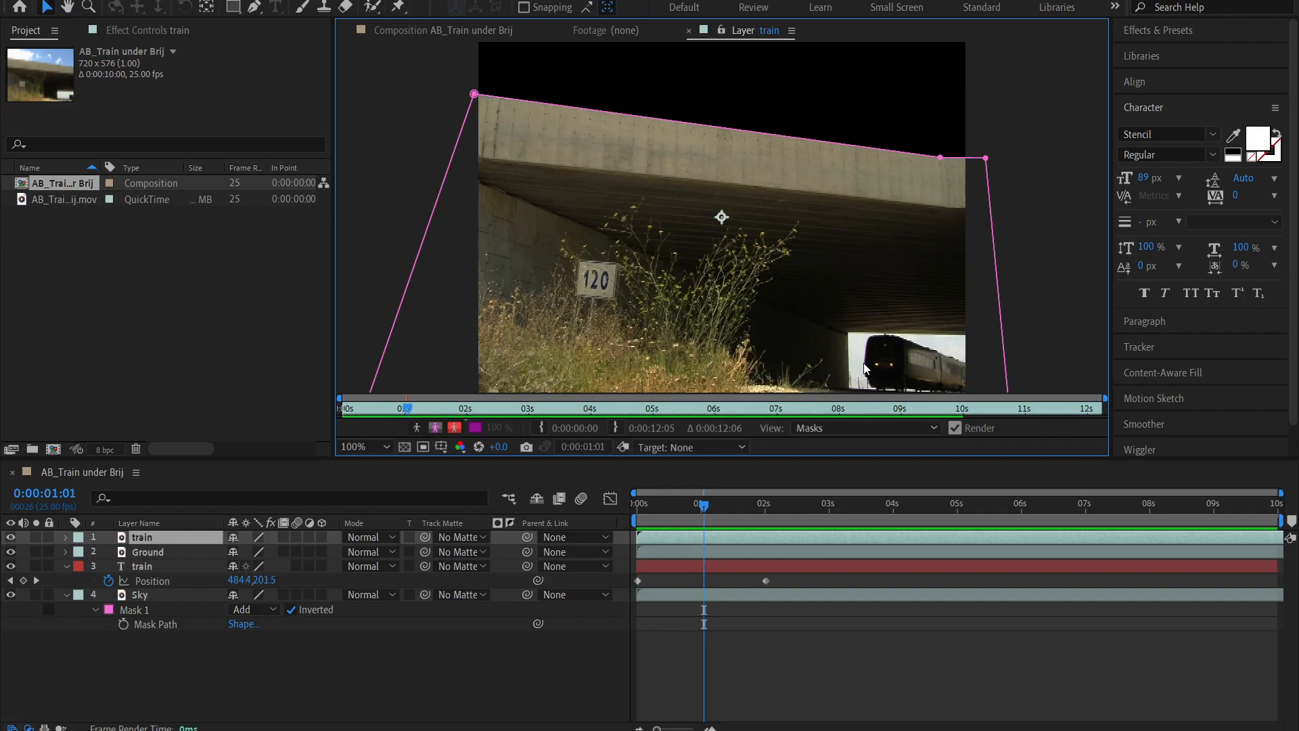
pyautogui.click(377, 14)
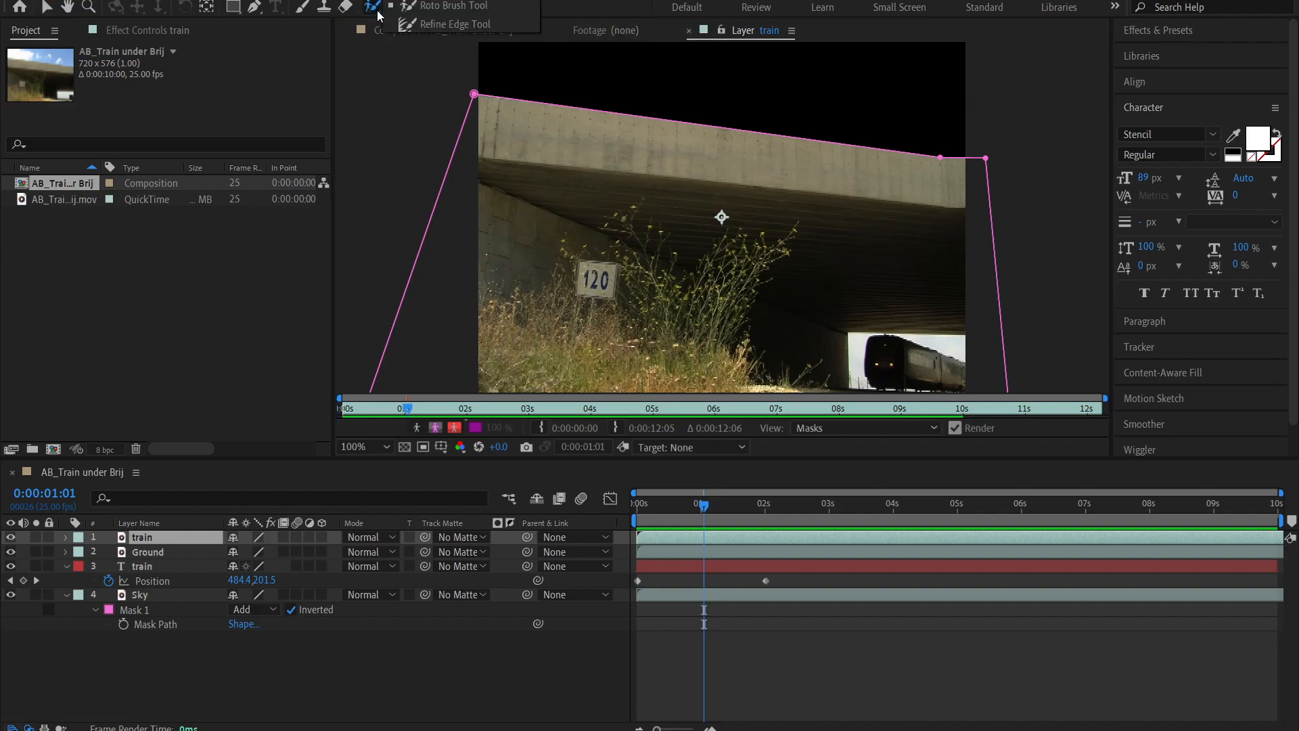
pyautogui.click(484, 8)
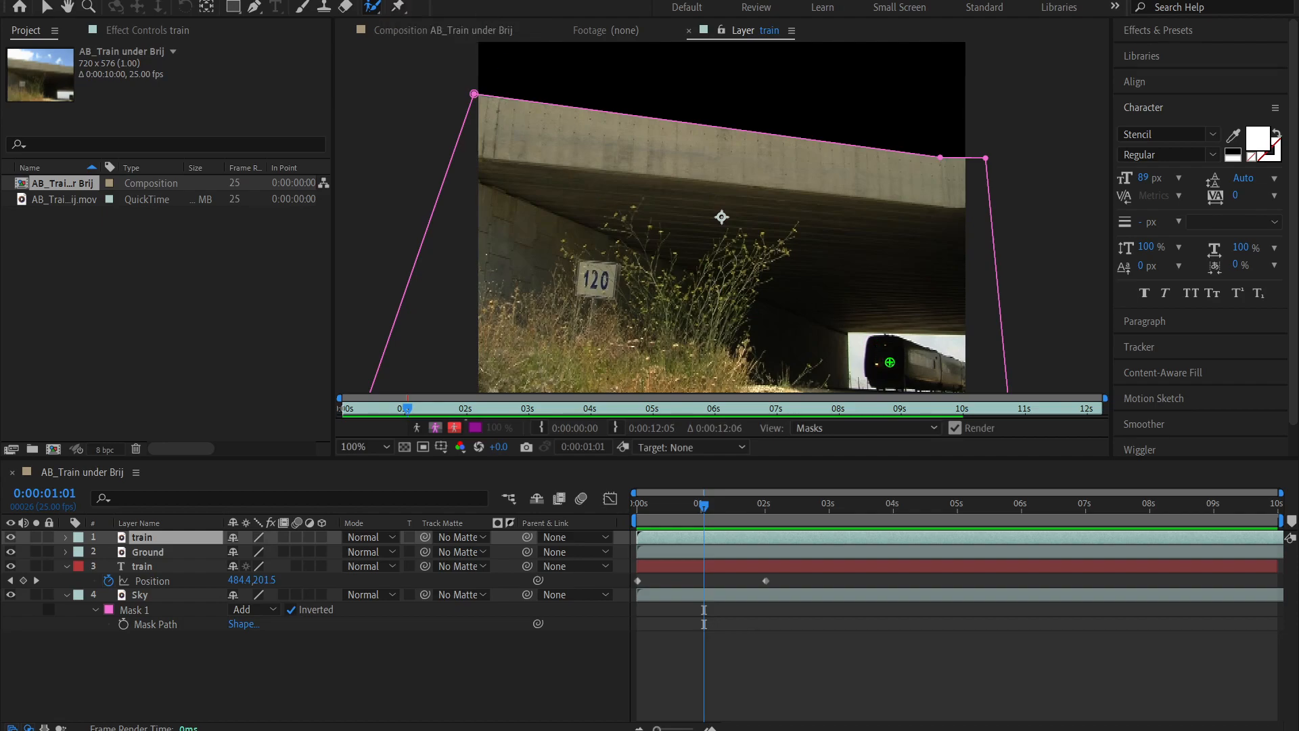
pyautogui.moveTo(882, 343); pyautogui.dragTo(882, 359)
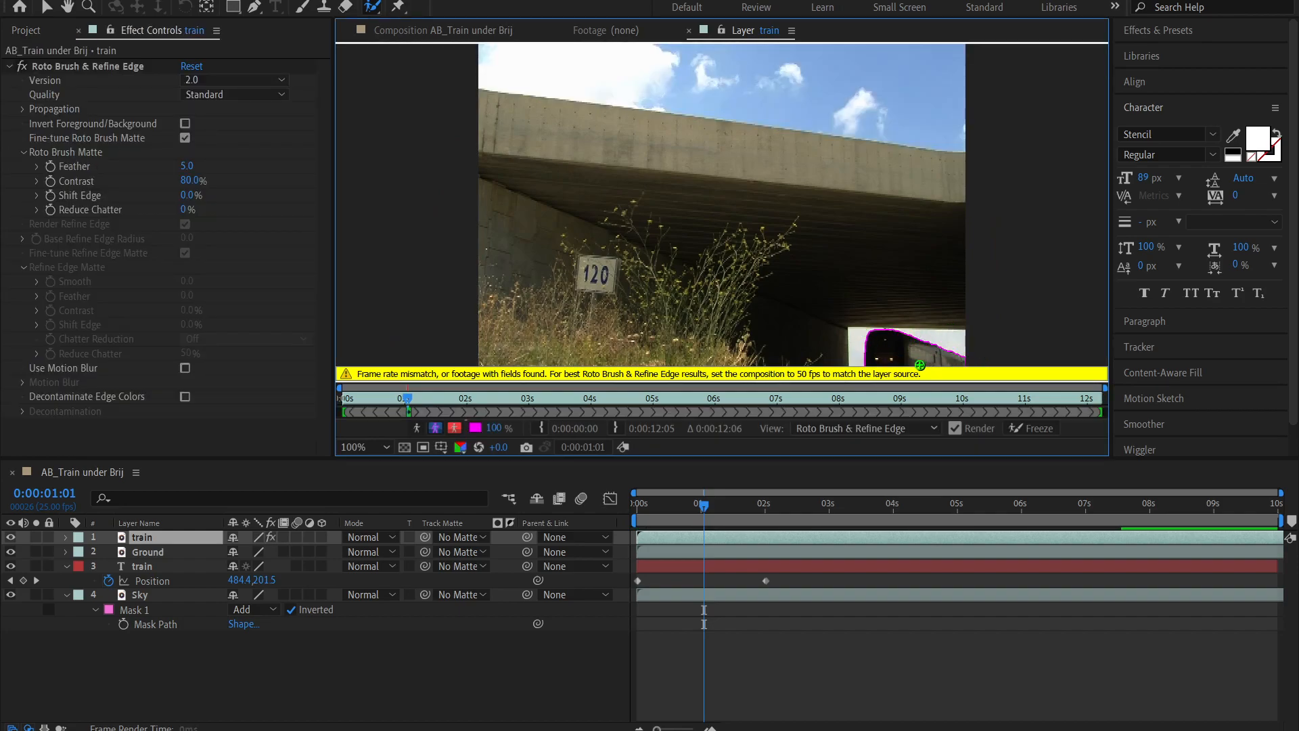
# At 0:00:00:11, subtract the ground below the train from the Roto Brush selection and repaint the train as foreground
pyautogui.moveTo(708, 513); pyautogui.dragTo(631, 510)
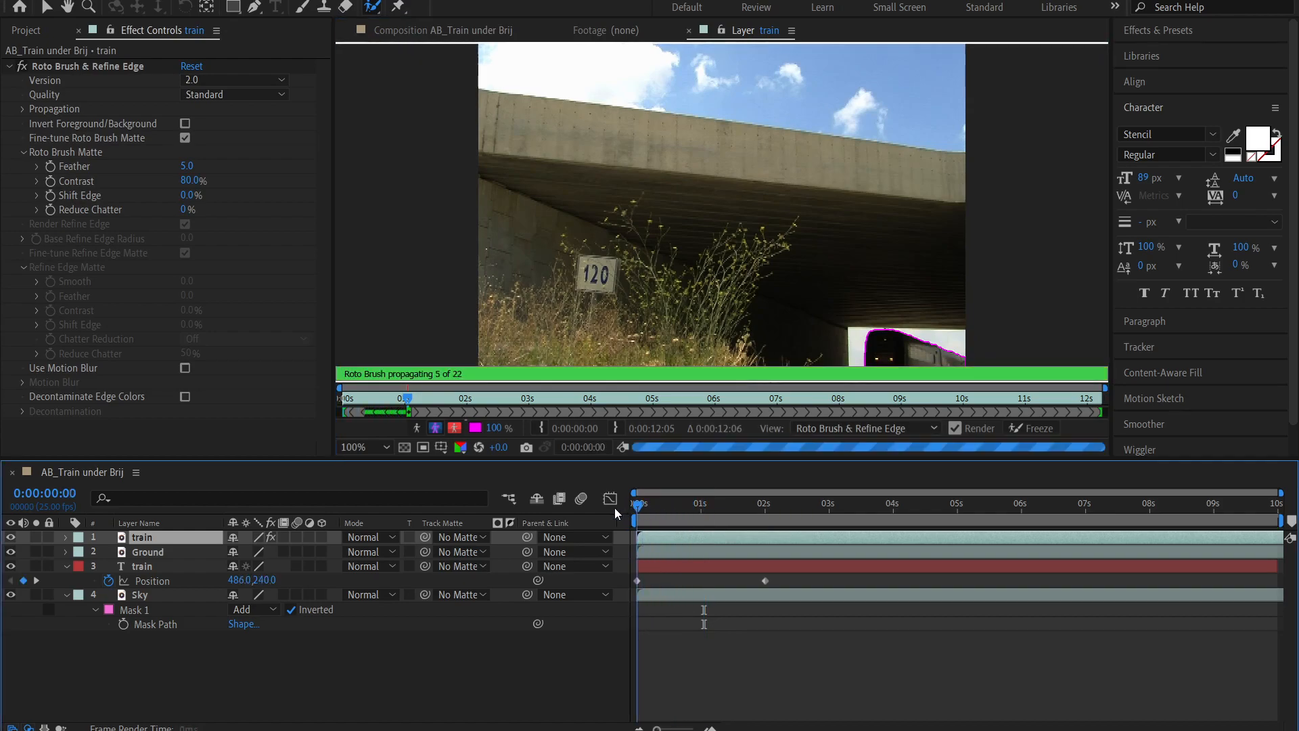
pyautogui.click(657, 508)
pyautogui.click(665, 508)
pyautogui.scroll(-1, 750, 328)
pyautogui.scroll(-1, 749, 328)
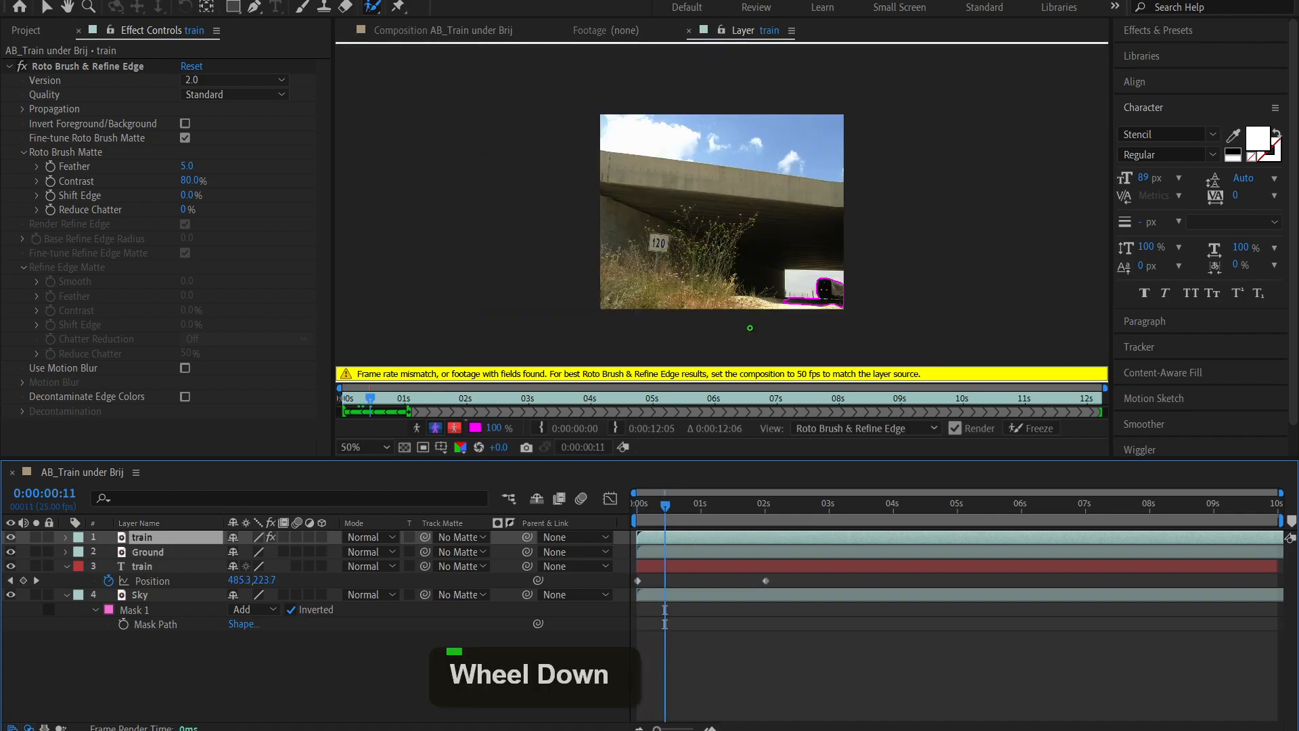
pyautogui.scroll(1, 812, 311)
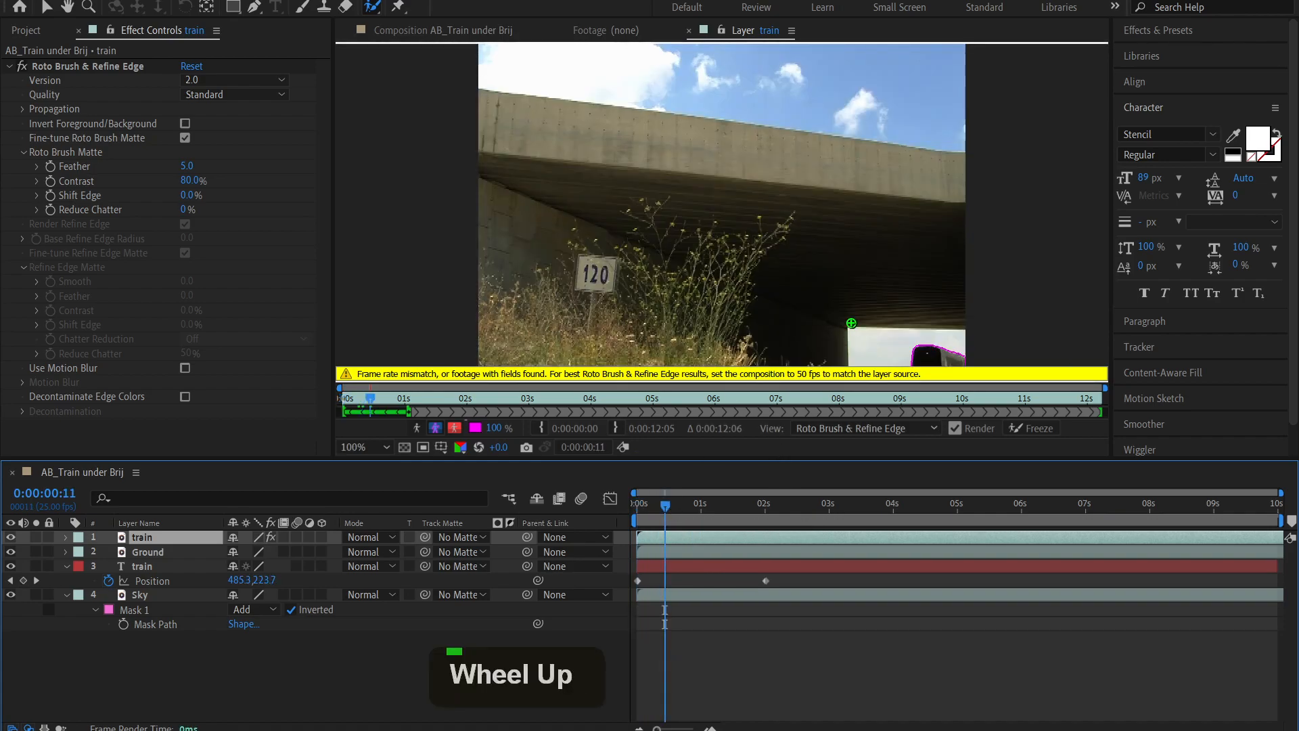
pyautogui.press('space')
pyautogui.moveTo(839, 284)
pyautogui.mouseDown()
pyautogui.moveTo(807, 235)
pyautogui.moveTo(849, 343)
pyautogui.moveTo(811, 251)
pyautogui.mouseUp()
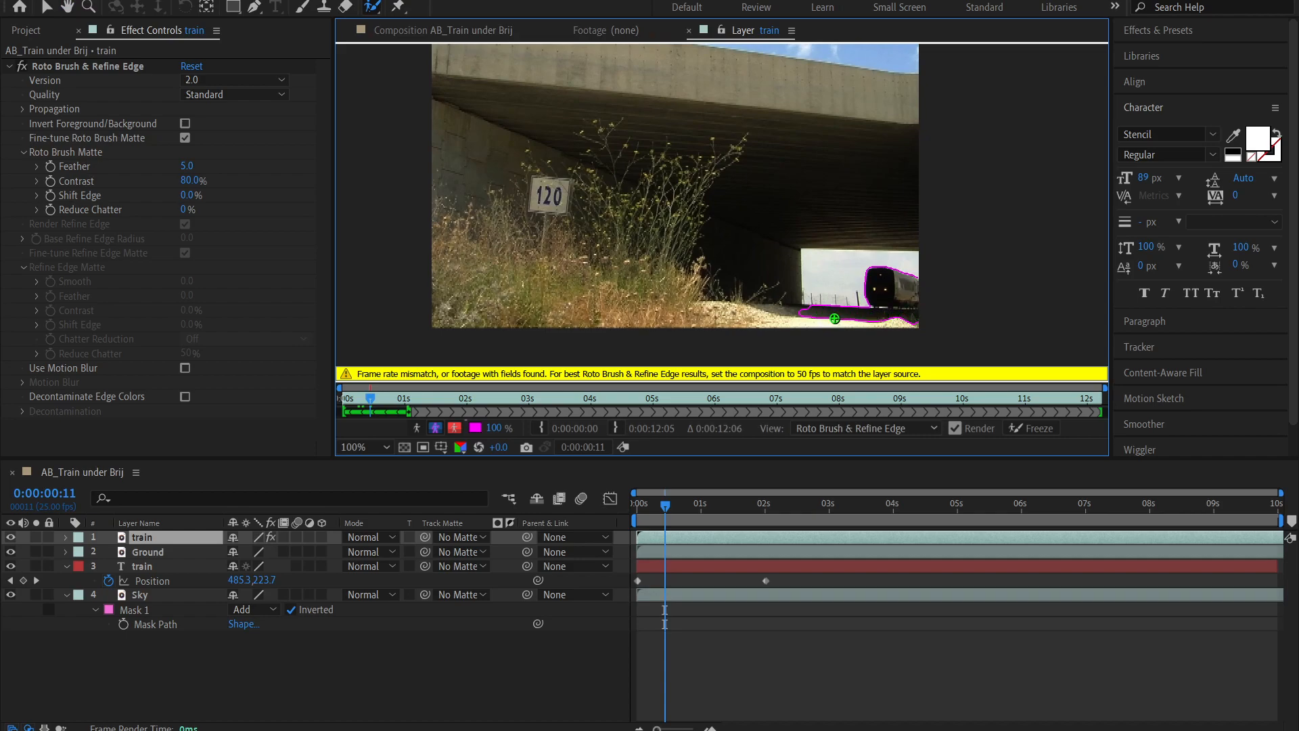
pyautogui.press('alt')
pyautogui.press('alt')
pyautogui.moveTo(839, 312); pyautogui.dragTo(875, 315)
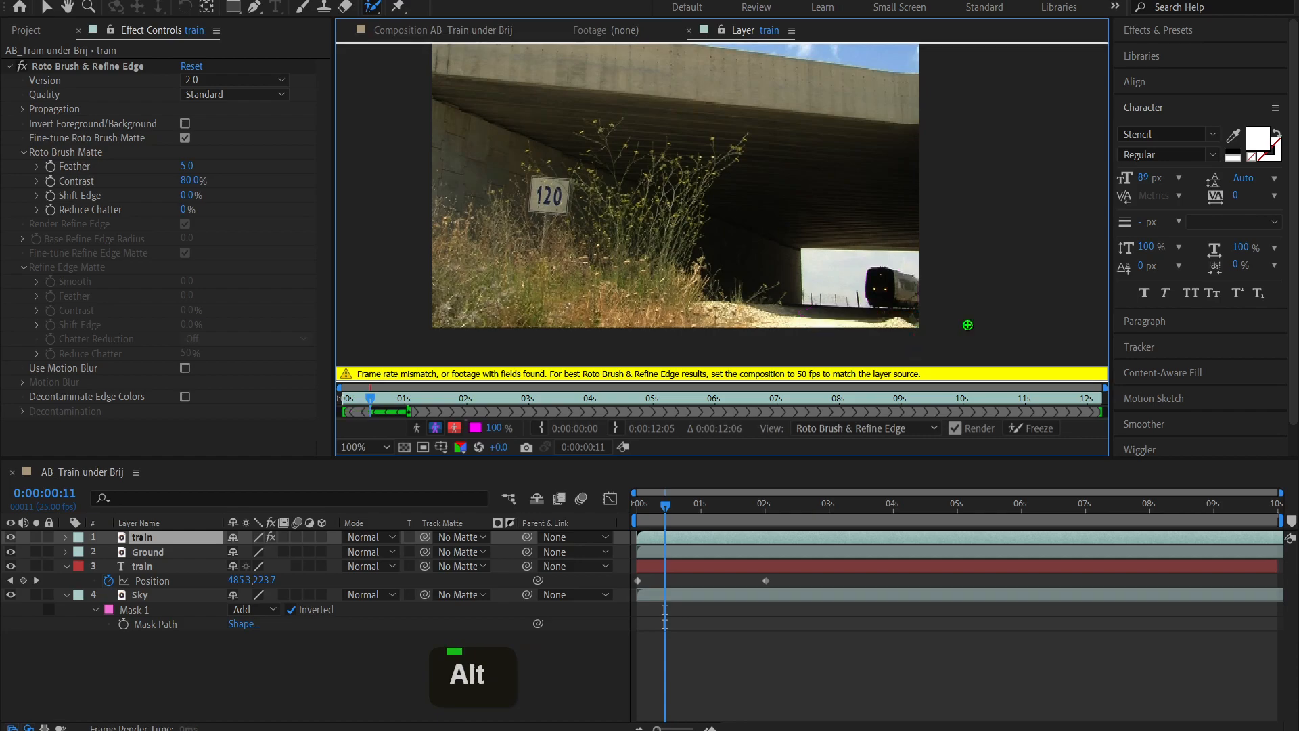
pyautogui.moveTo(877, 281); pyautogui.dragTo(914, 292)
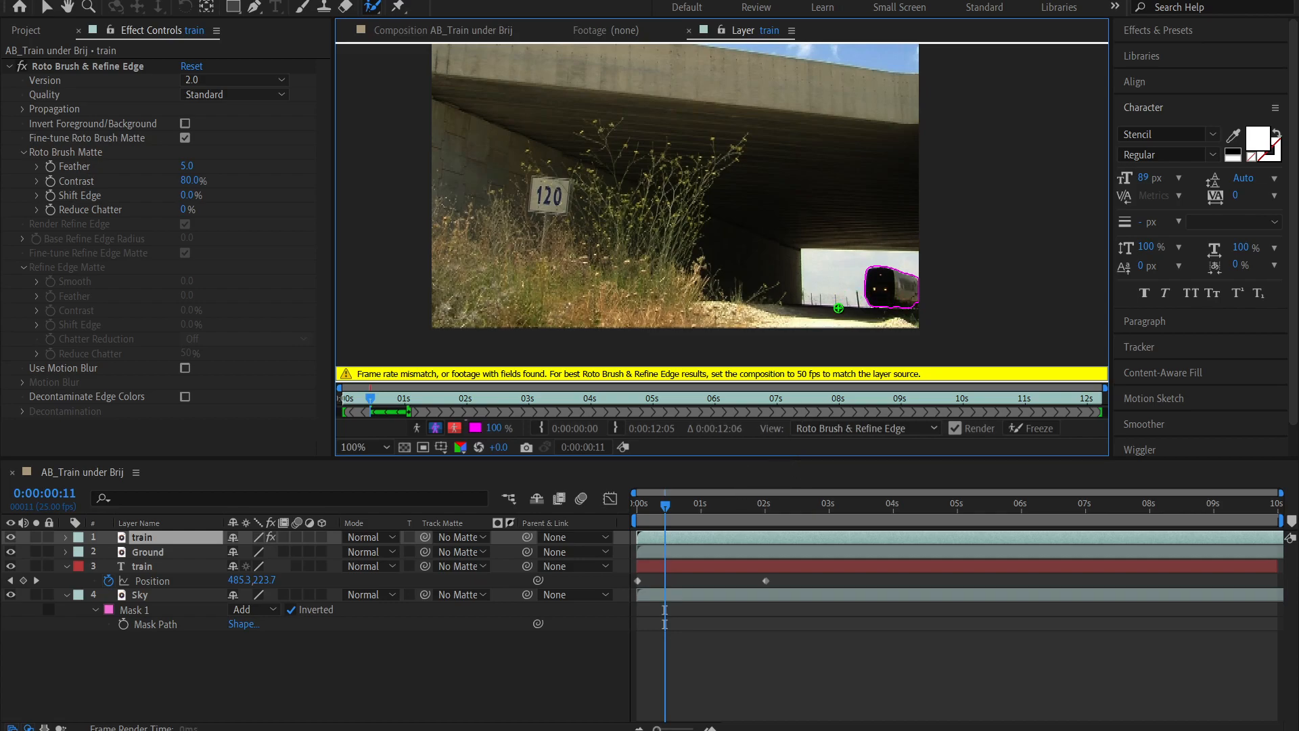
# At 0:00:00:23, subtract the track area and the small patch ahead of the train from the Roto Brush selection
pyautogui.moveTo(664, 508); pyautogui.dragTo(700, 507)
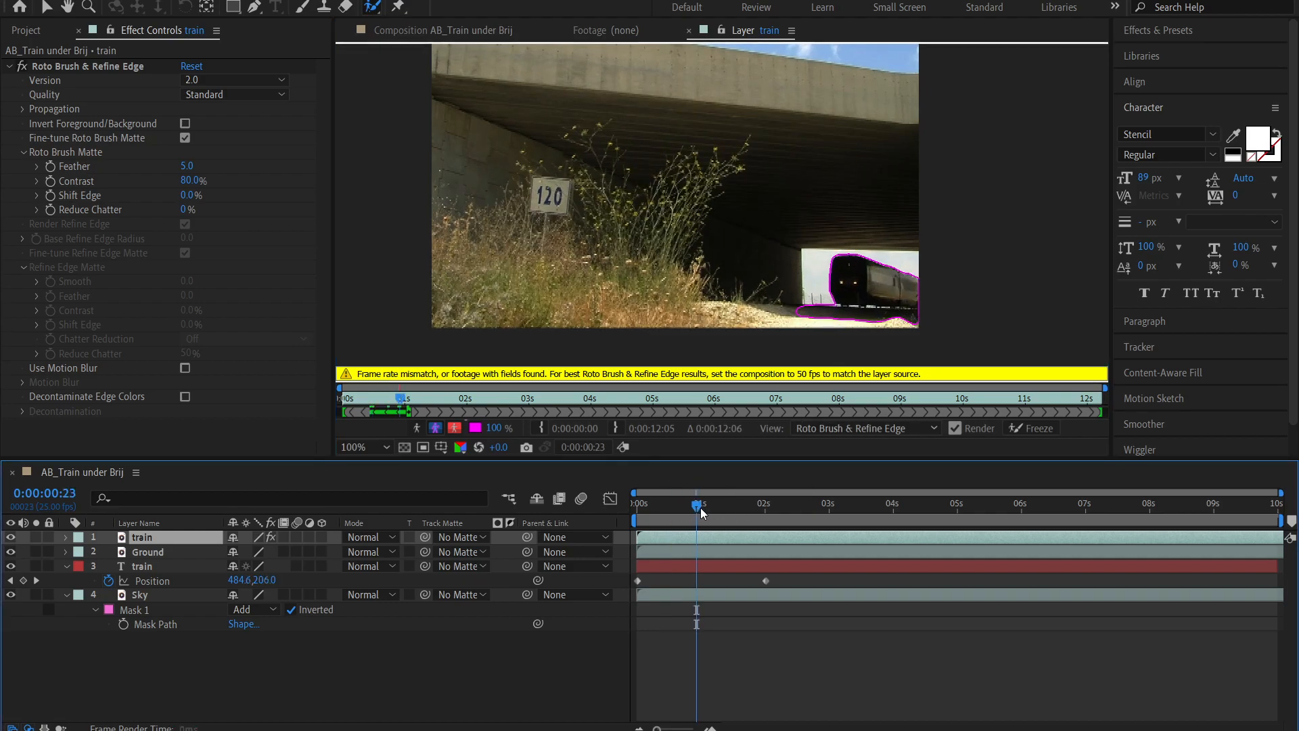
pyautogui.moveTo(856, 317); pyautogui.dragTo(920, 324)
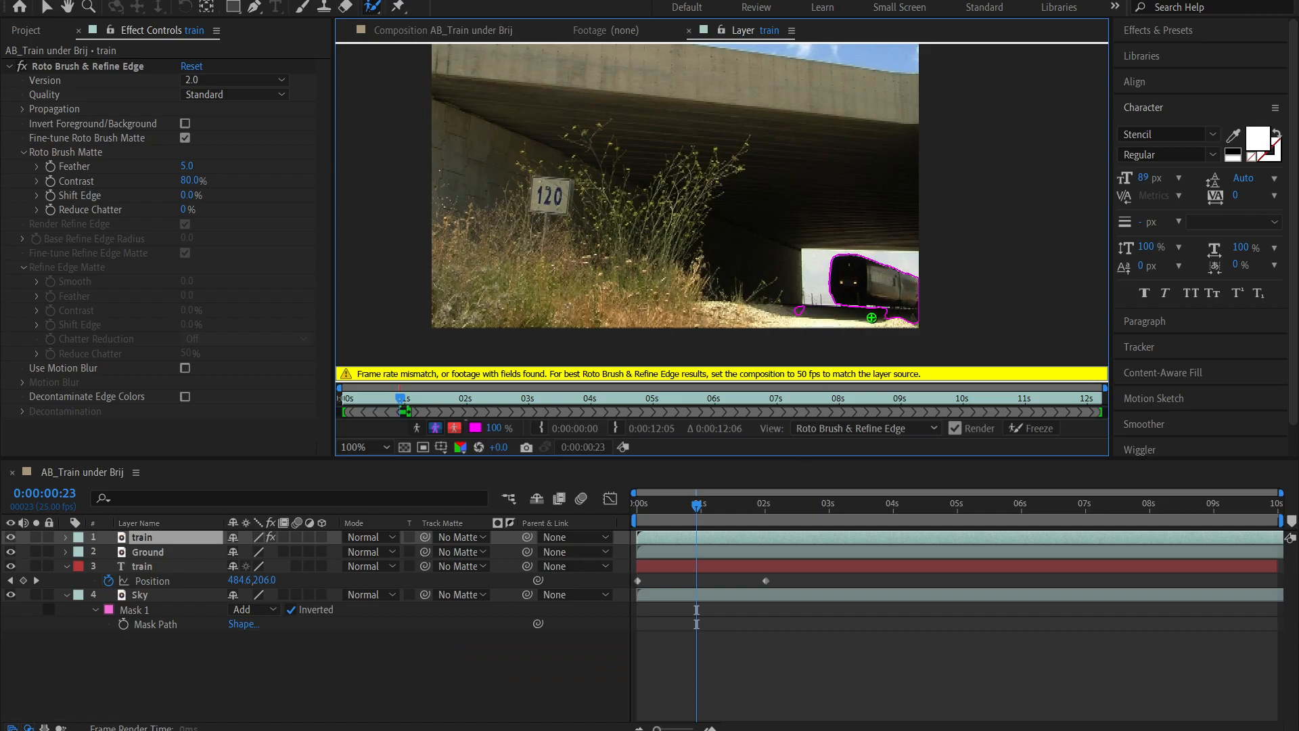
pyautogui.keyDown('alt'); pyautogui.click(803, 306); pyautogui.keyUp('alt')
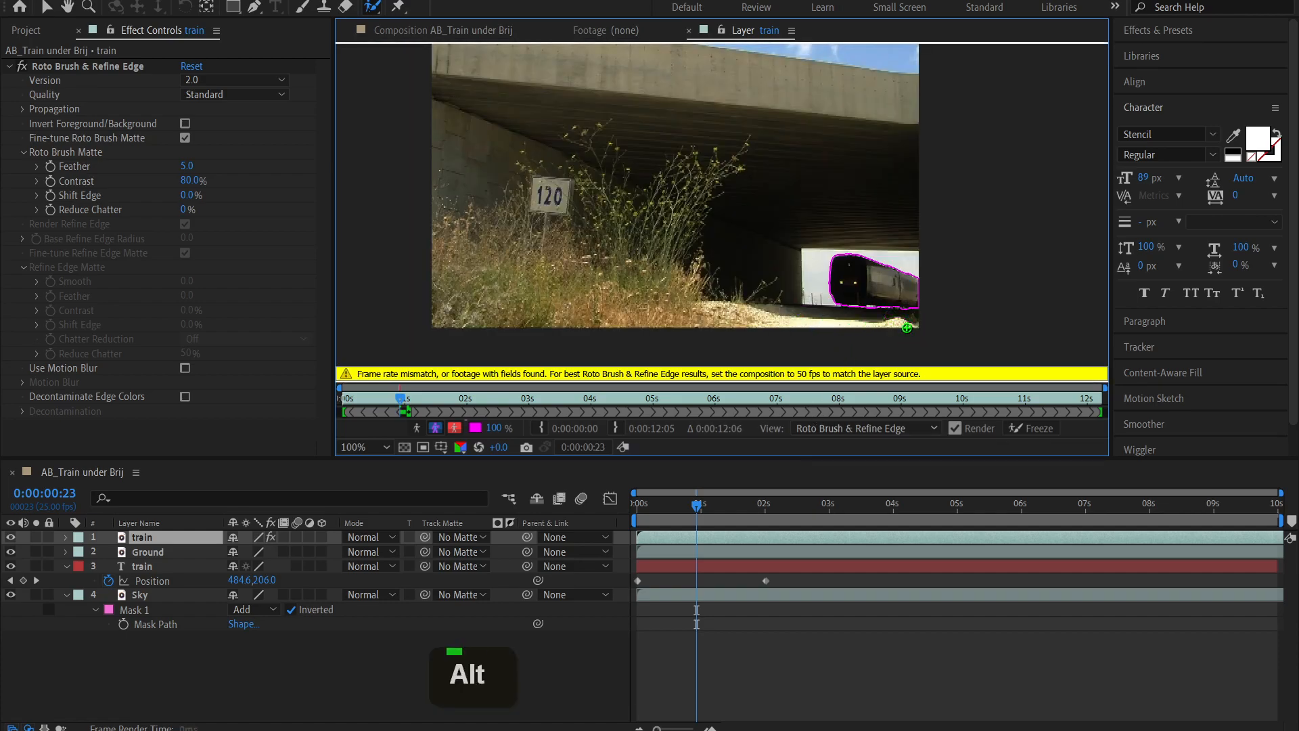
# Check the Roto Brush outline on earlier frames, and at 0:00:01:22 subtract the ground beneath the train's rear cars
pyautogui.click(660, 506)
pyautogui.moveTo(655, 507); pyautogui.dragTo(643, 505)
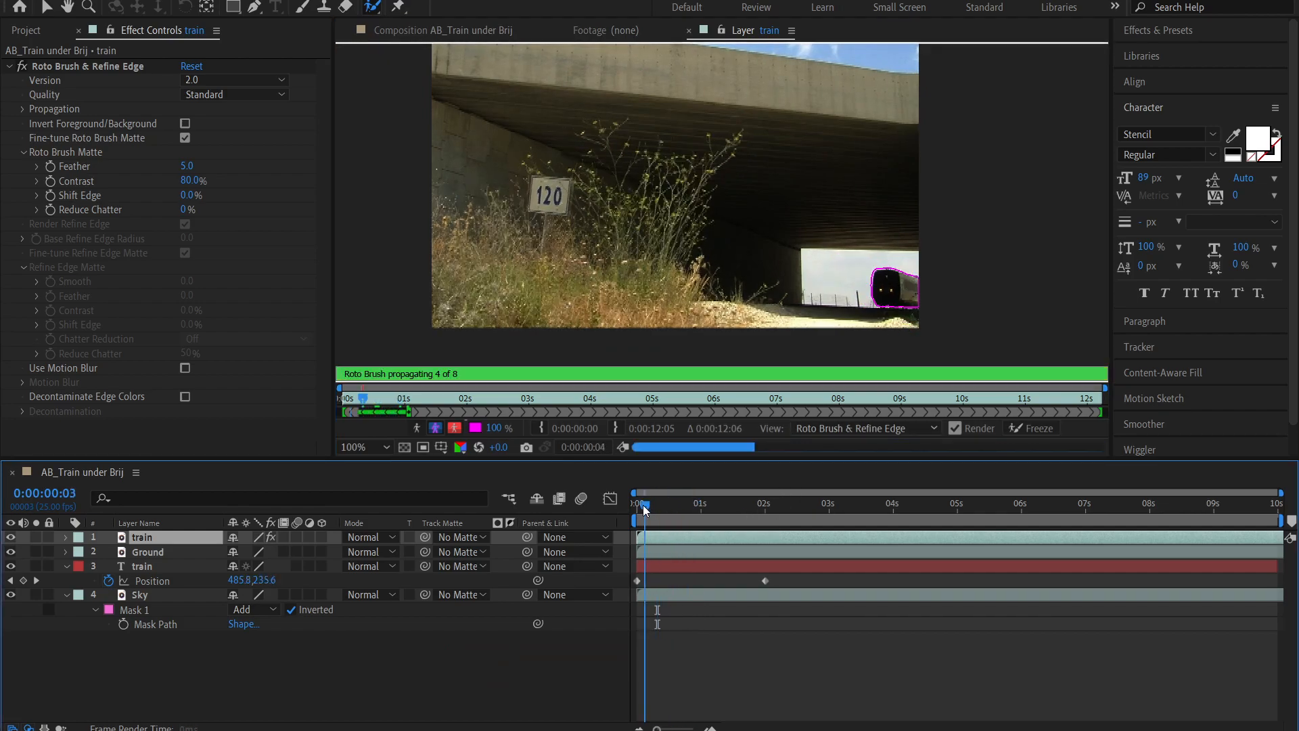
pyautogui.click(708, 506)
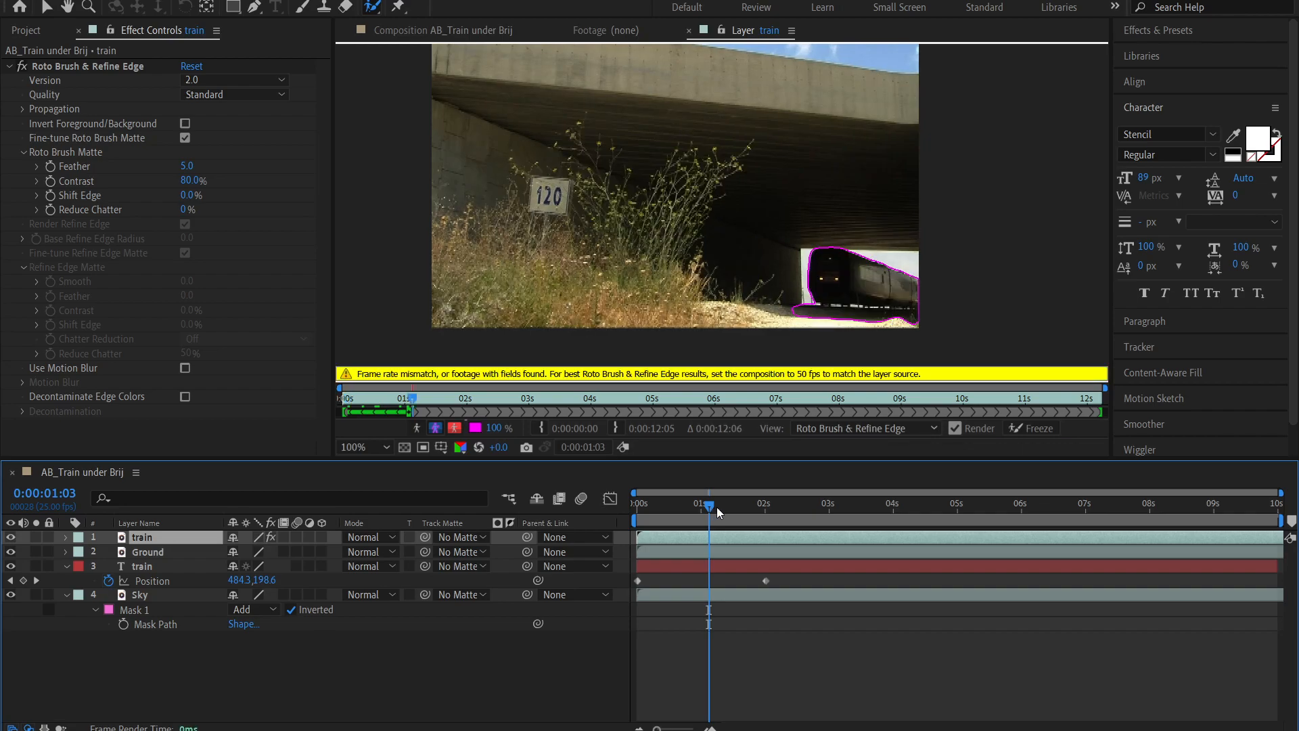
pyautogui.click(731, 509)
pyautogui.click(758, 507)
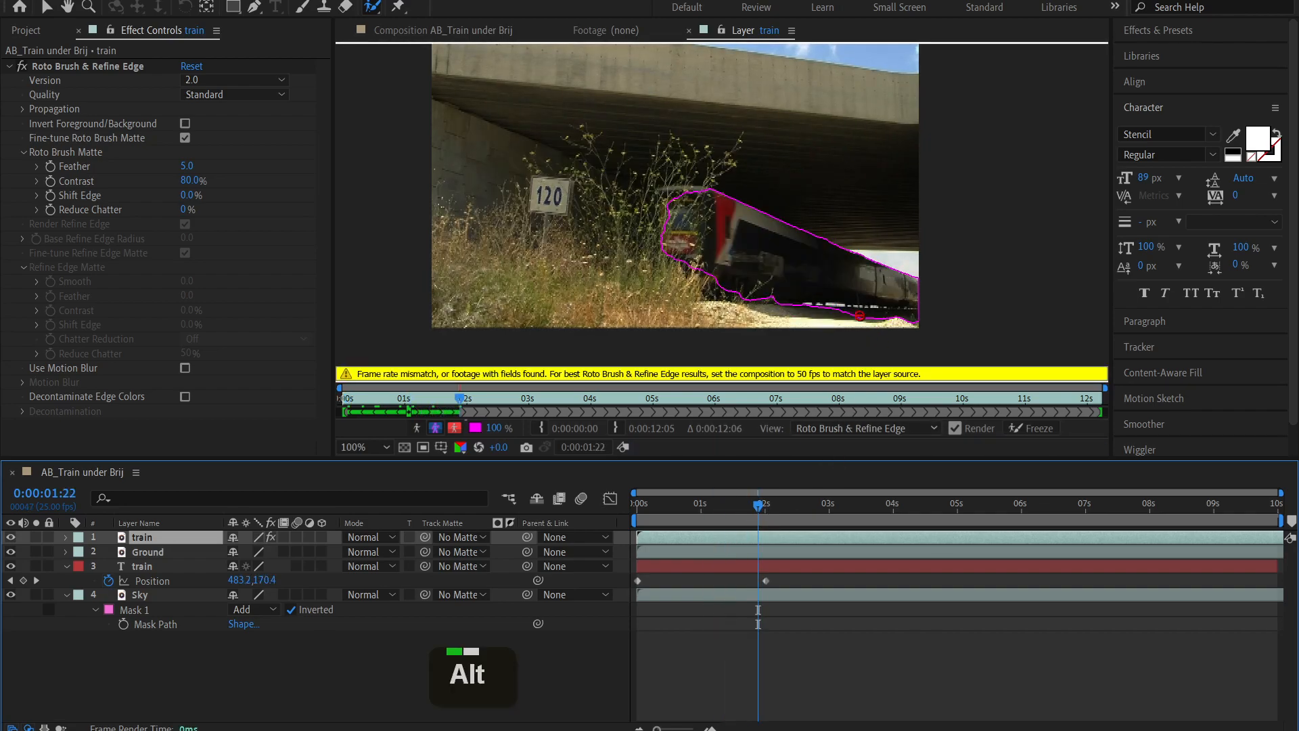
pyautogui.keyDown('alt'); pyautogui.click(871, 315); pyautogui.keyUp('alt')
pyautogui.moveTo(897, 315); pyautogui.dragTo(905, 315)
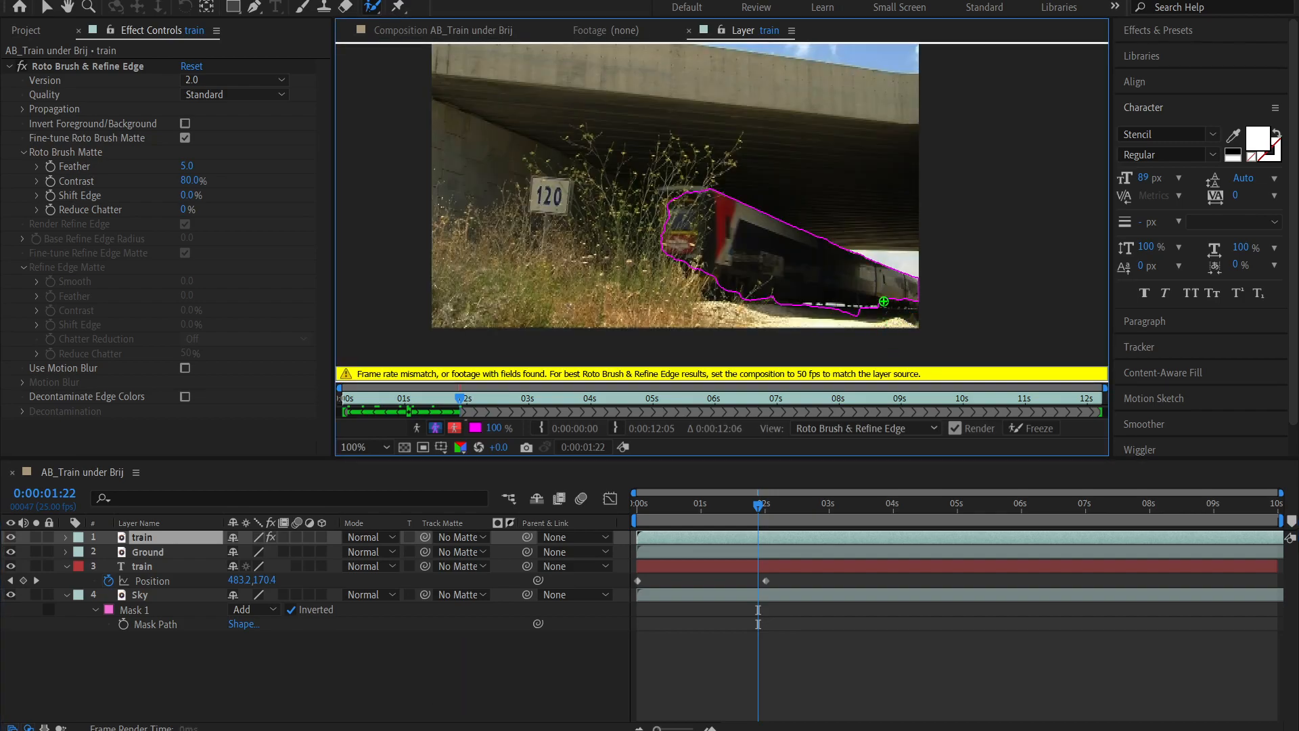
pyautogui.keyDown('alt'); pyautogui.click(854, 319); pyautogui.keyUp('alt')
# At 0:00:01:15, subtract the gravel and ground under the train from the Roto Brush selection
pyautogui.moveTo(756, 503); pyautogui.dragTo(739, 503)
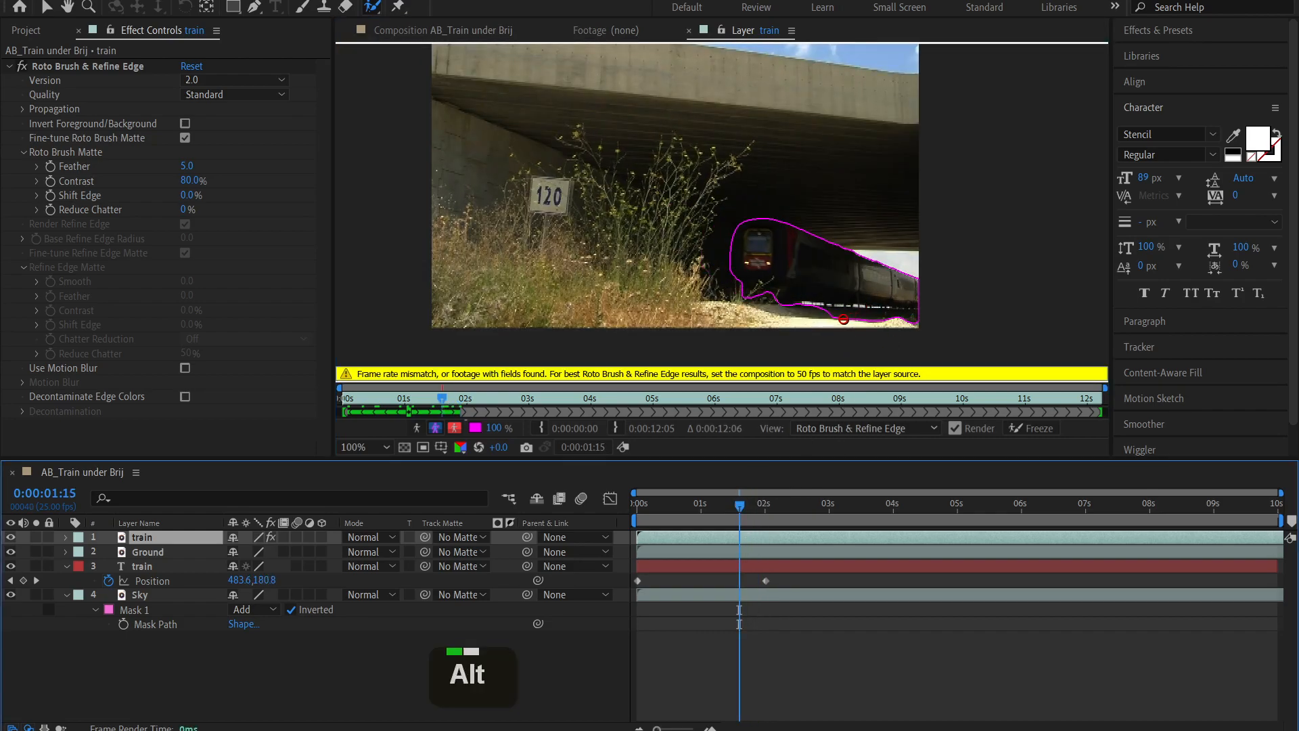
pyautogui.keyDown('alt'); pyautogui.click(845, 318); pyautogui.keyUp('alt')
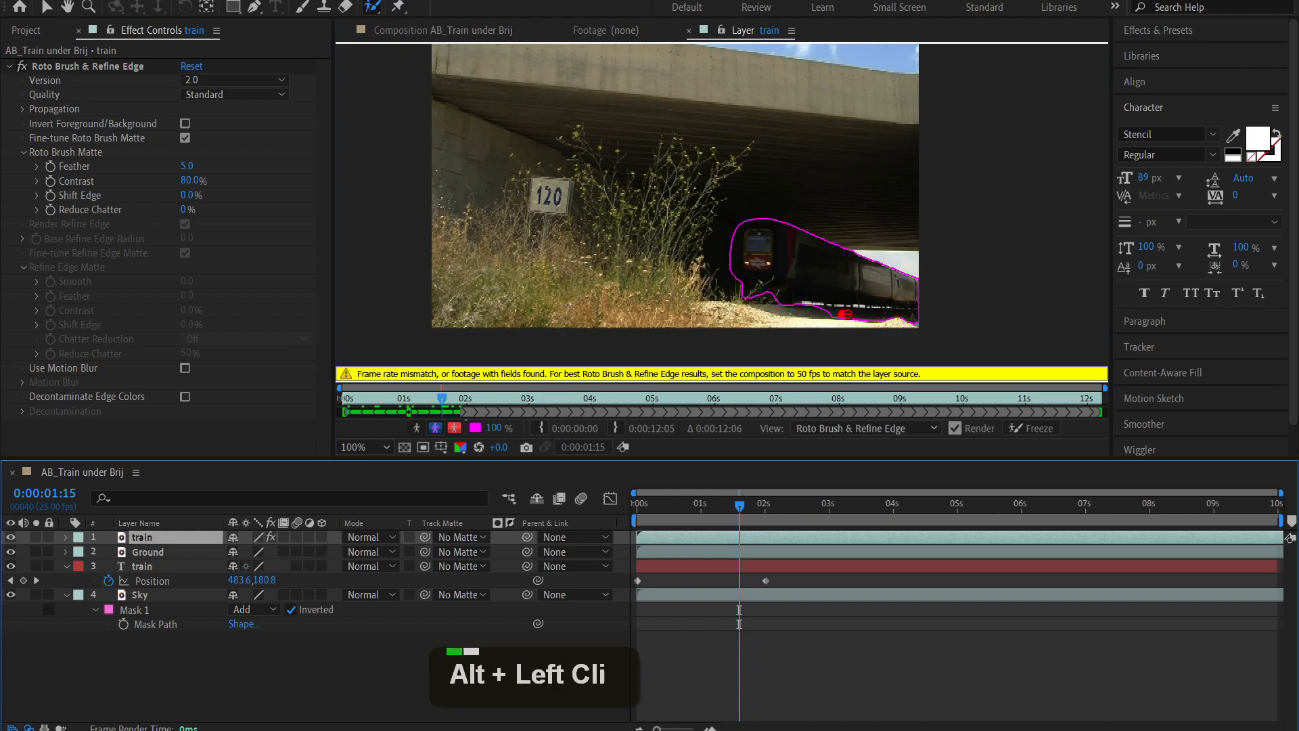
pyautogui.keyDown('alt'); pyautogui.click(902, 316); pyautogui.keyUp('alt')
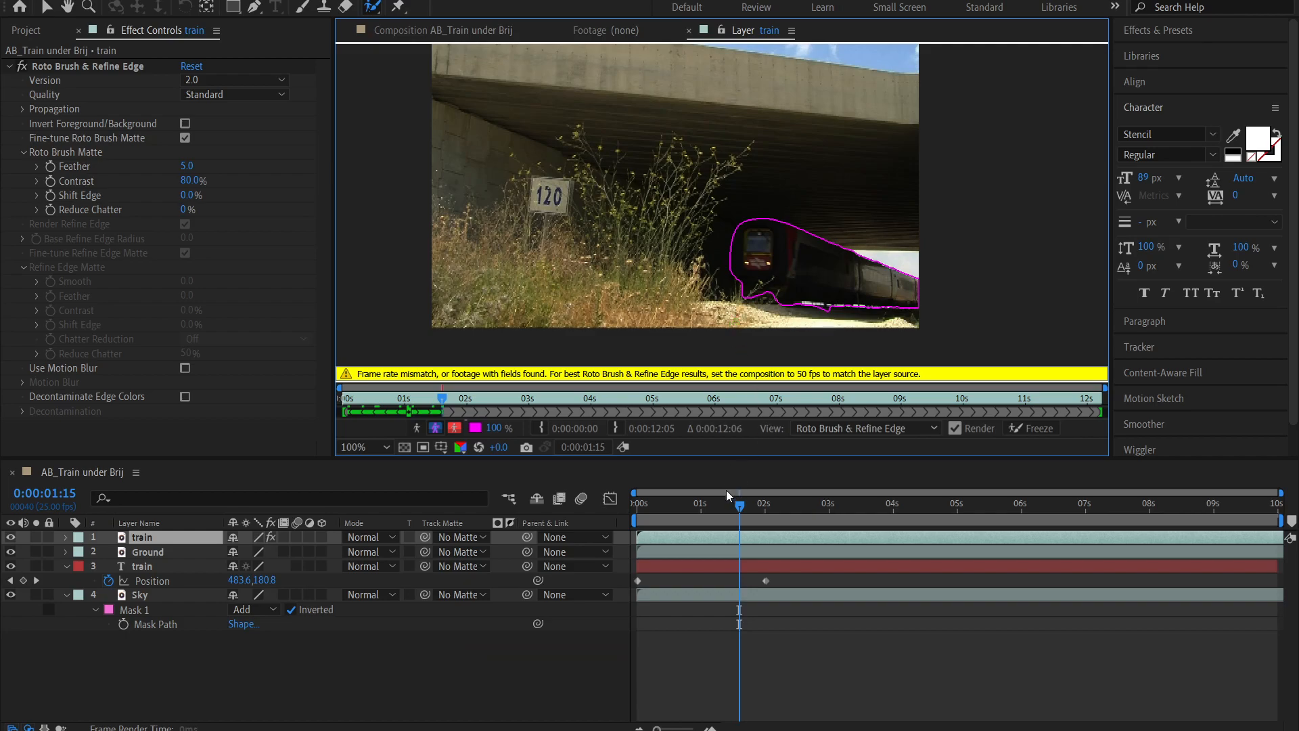
# Return to the first frame and play the train layer through to propagate the Roto Brush selection across the clip
pyautogui.moveTo(731, 505); pyautogui.dragTo(614, 512)
pyautogui.click(657, 507)
pyautogui.moveTo(701, 503); pyautogui.dragTo(614, 511)
pyautogui.press('space')
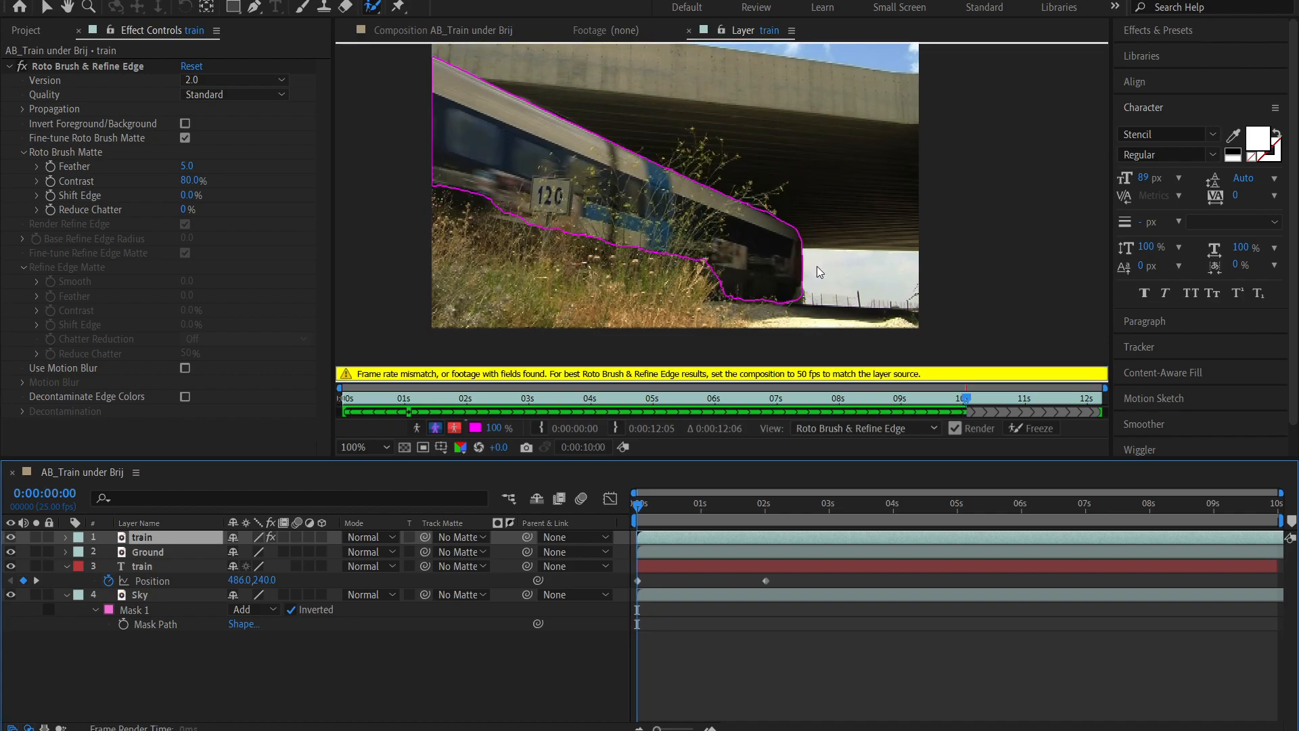
pyautogui.press('space')
pyautogui.press('space')
pyautogui.press('space')
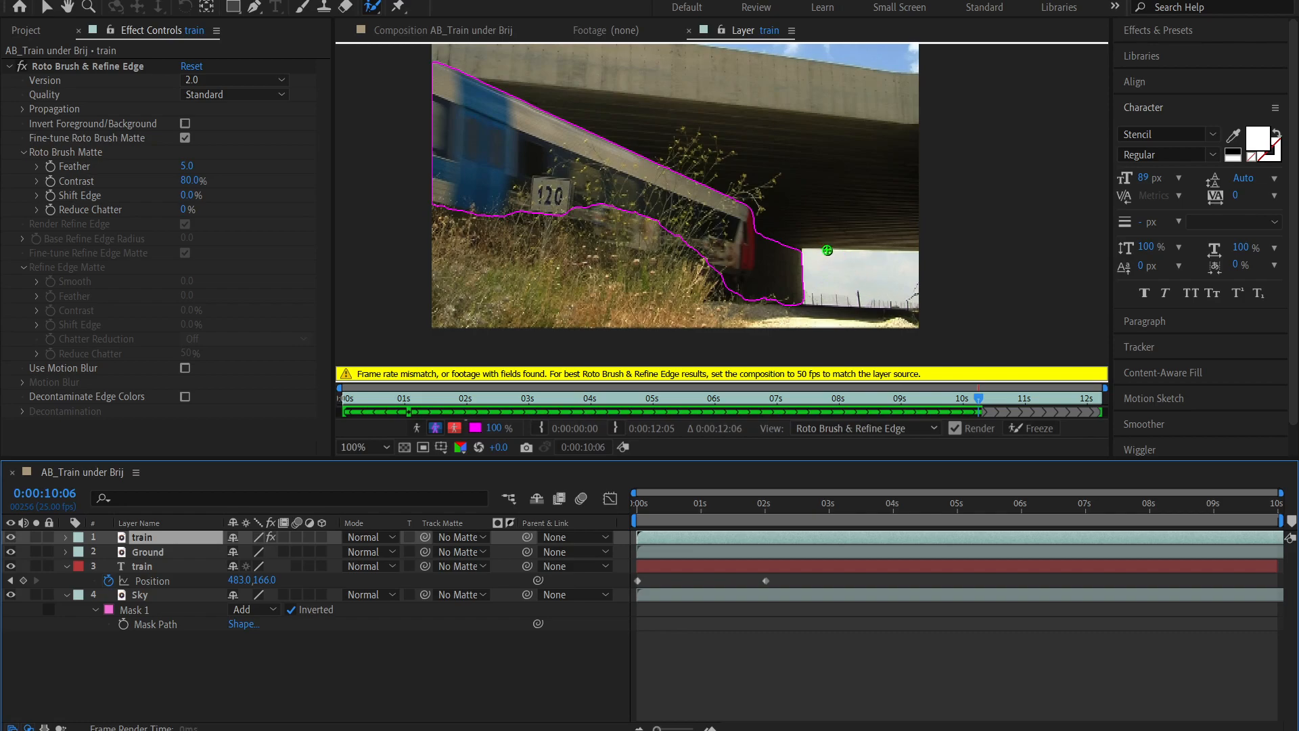
# Go back to the composition view, hide the Ground layer, and preview the isolated train from the first frame
pyautogui.click(44, 8)
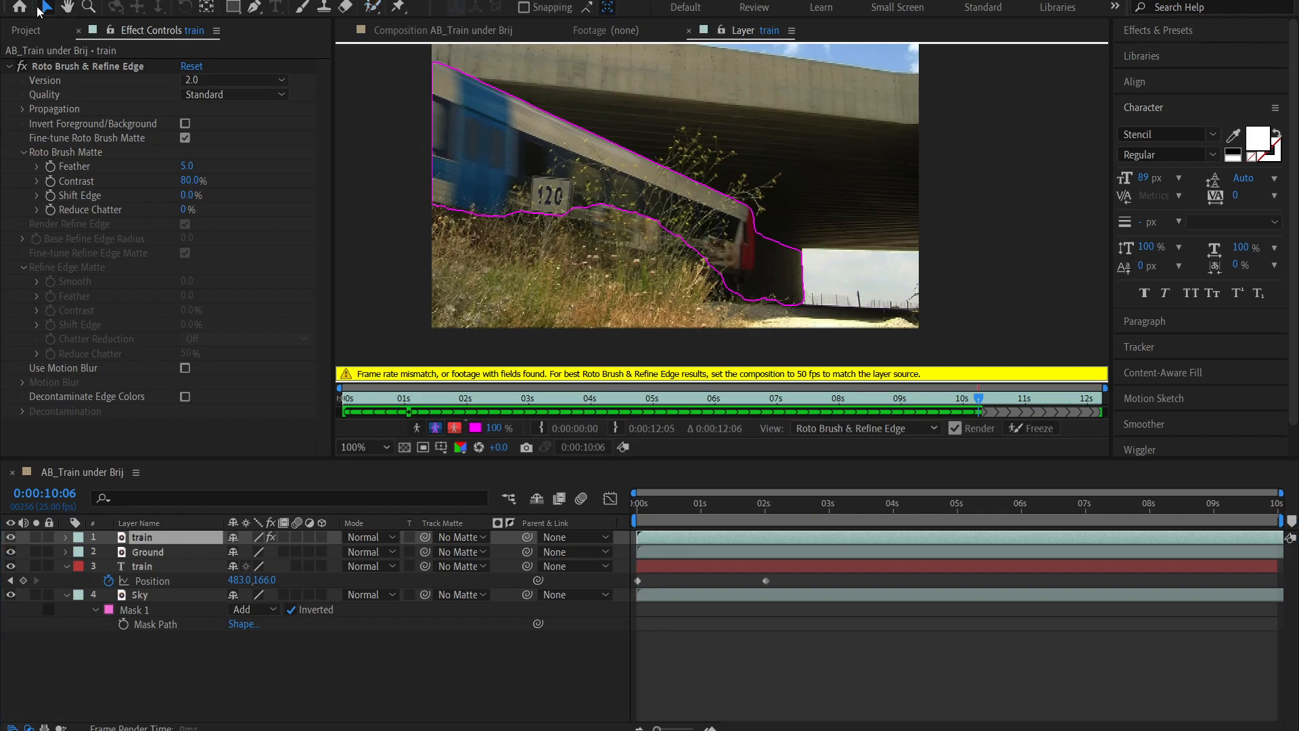
pyautogui.click(406, 35)
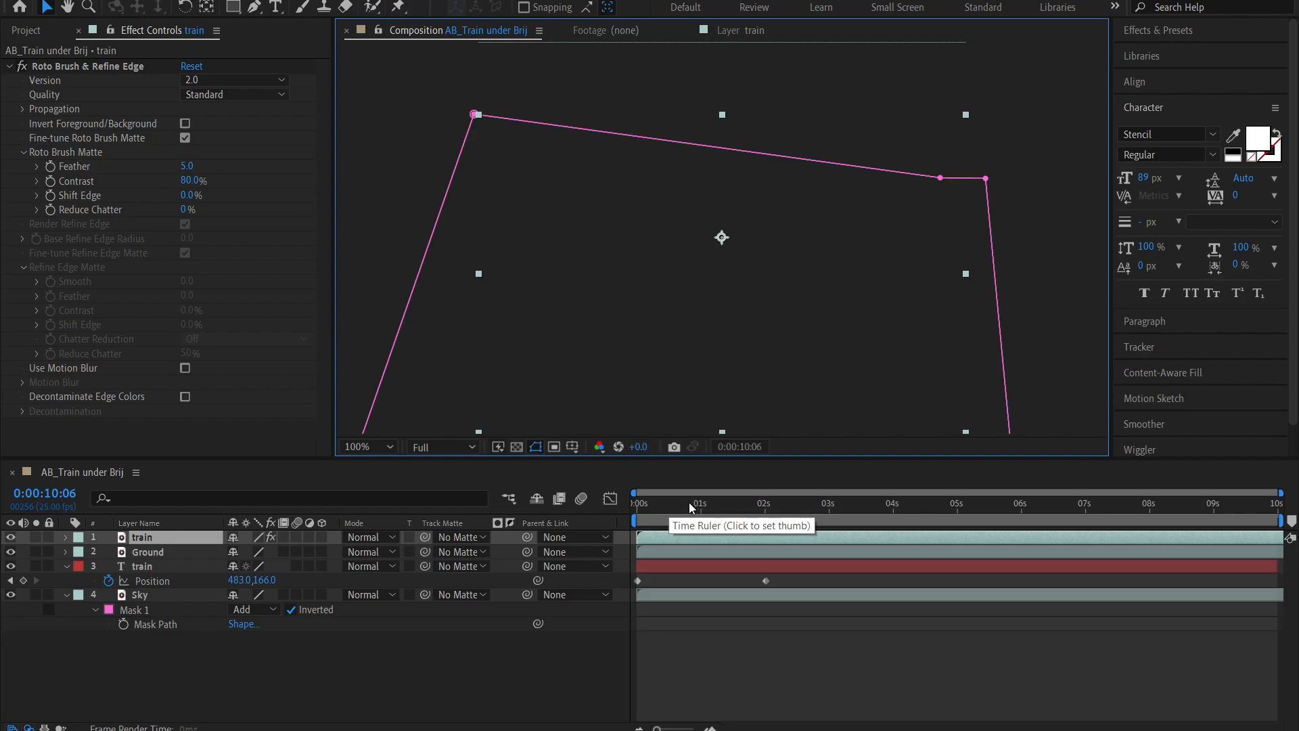
pyautogui.moveTo(688, 501); pyautogui.dragTo(660, 509)
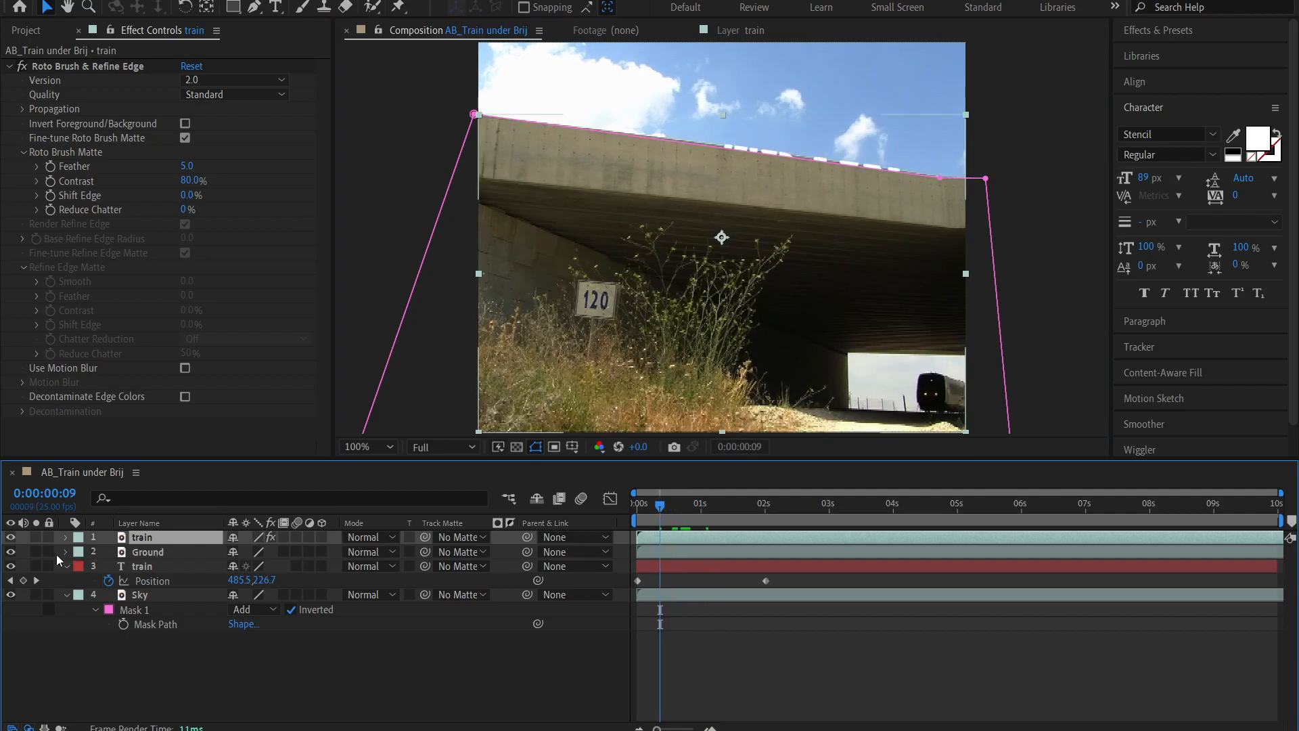
pyautogui.click(10, 552)
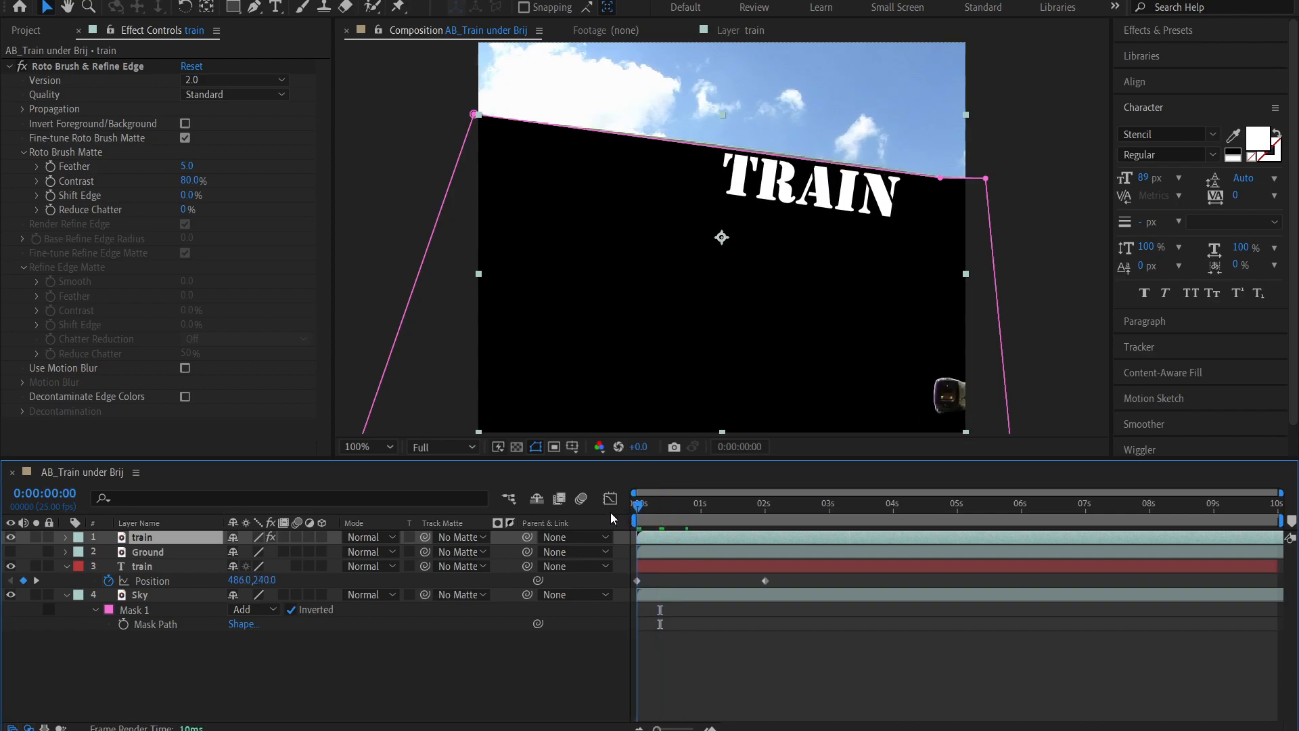
pyautogui.press('space')
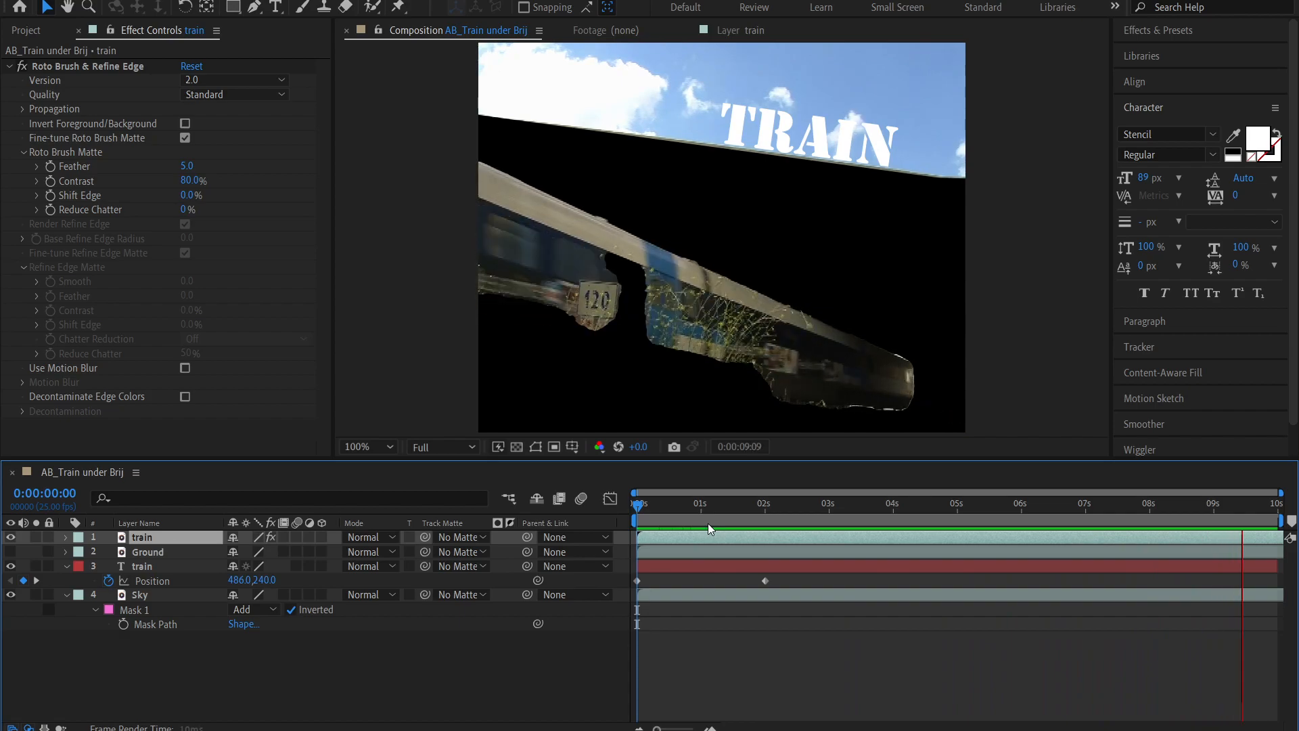
pyautogui.press('space')
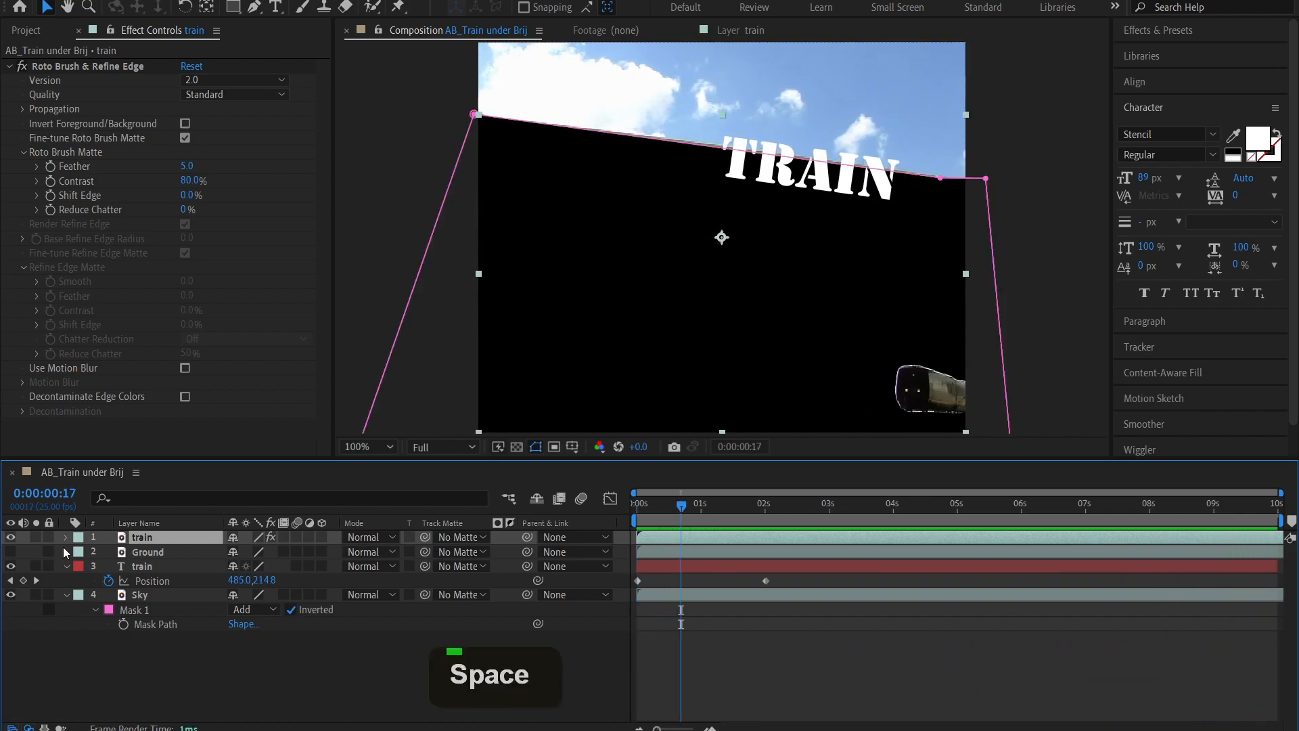
# Toggle the top train layer's visibility to check the cutout, and make both it and the Ground layer visible
pyautogui.doubleClick(10, 538)
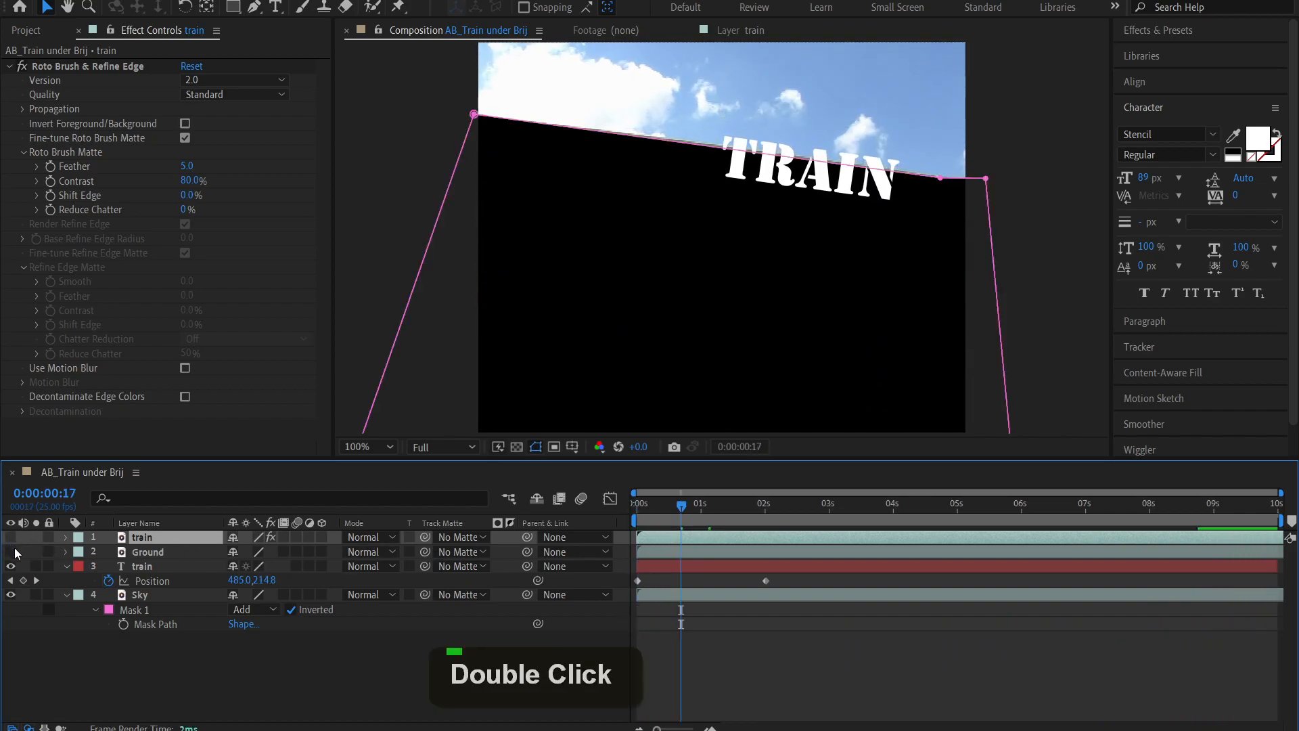
pyautogui.click(13, 551)
pyautogui.click(12, 537)
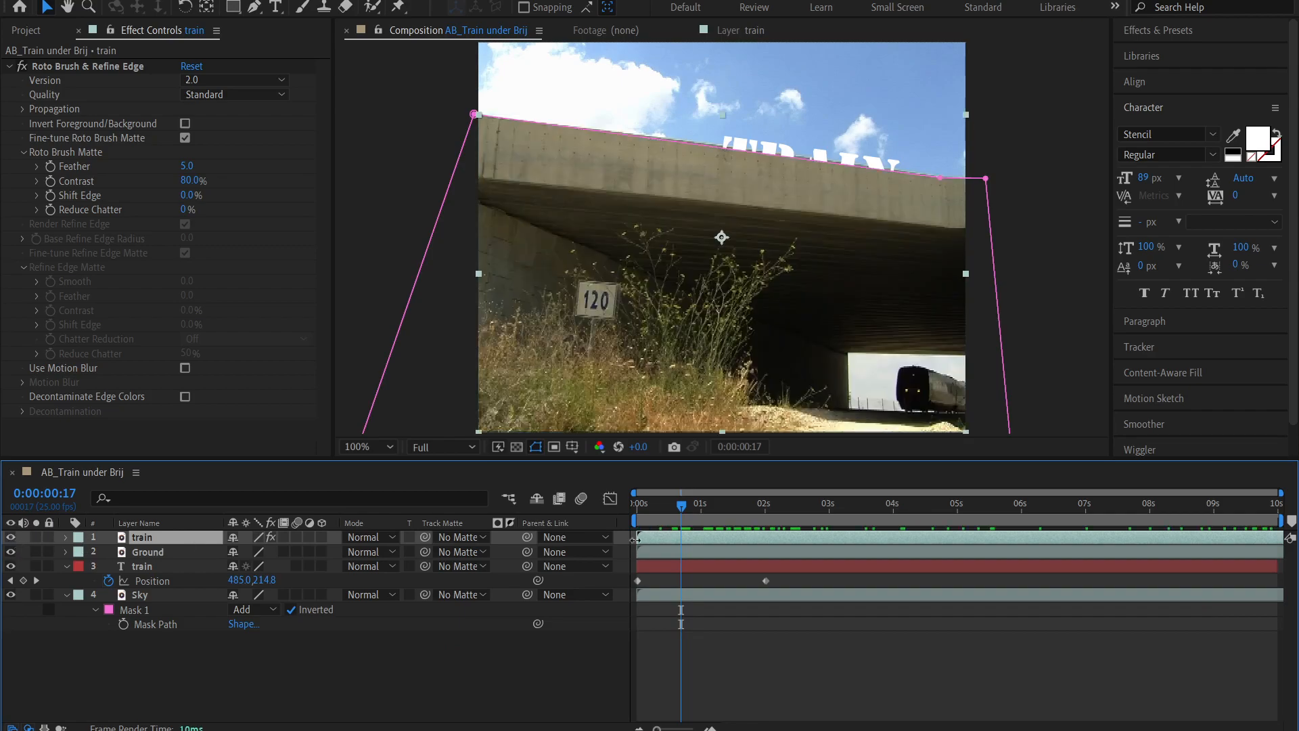
# Return to the first frame and add the text "cjs" beside the tunnel opening under the bridge
pyautogui.moveTo(646, 517); pyautogui.dragTo(626, 519)
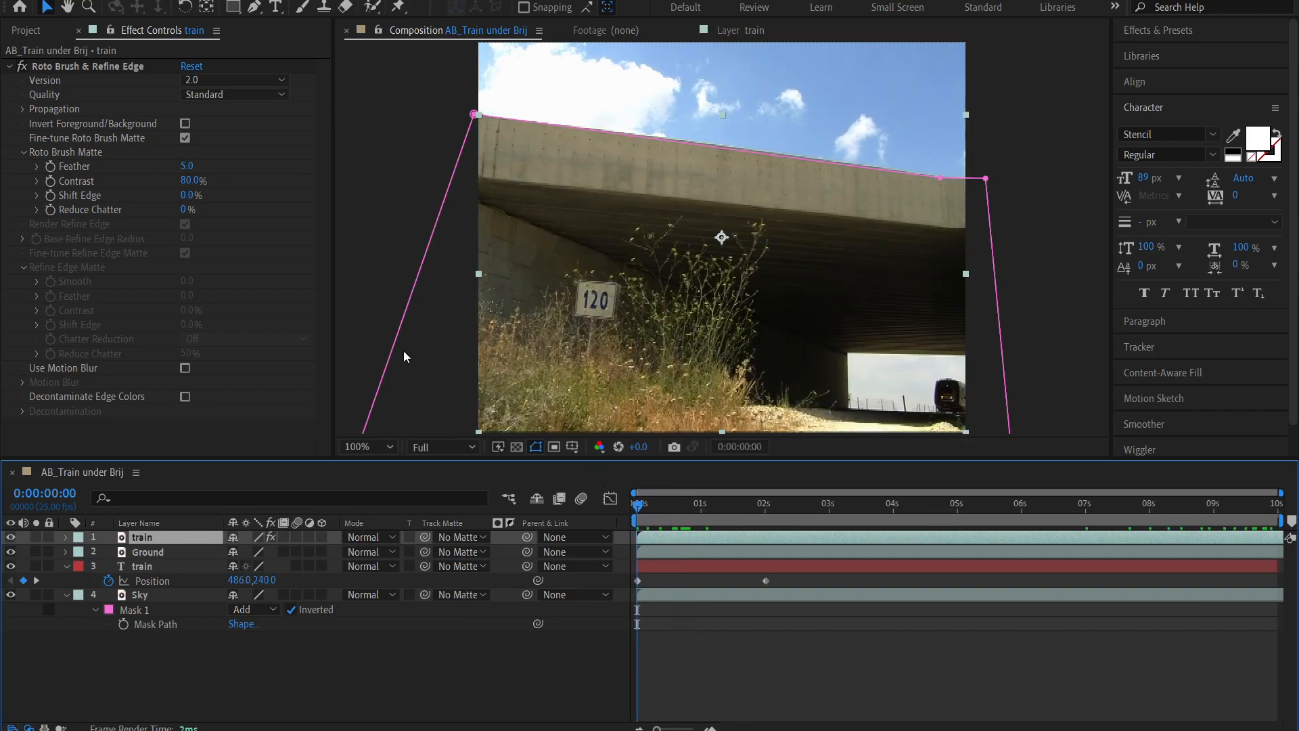
pyautogui.click(300, 668)
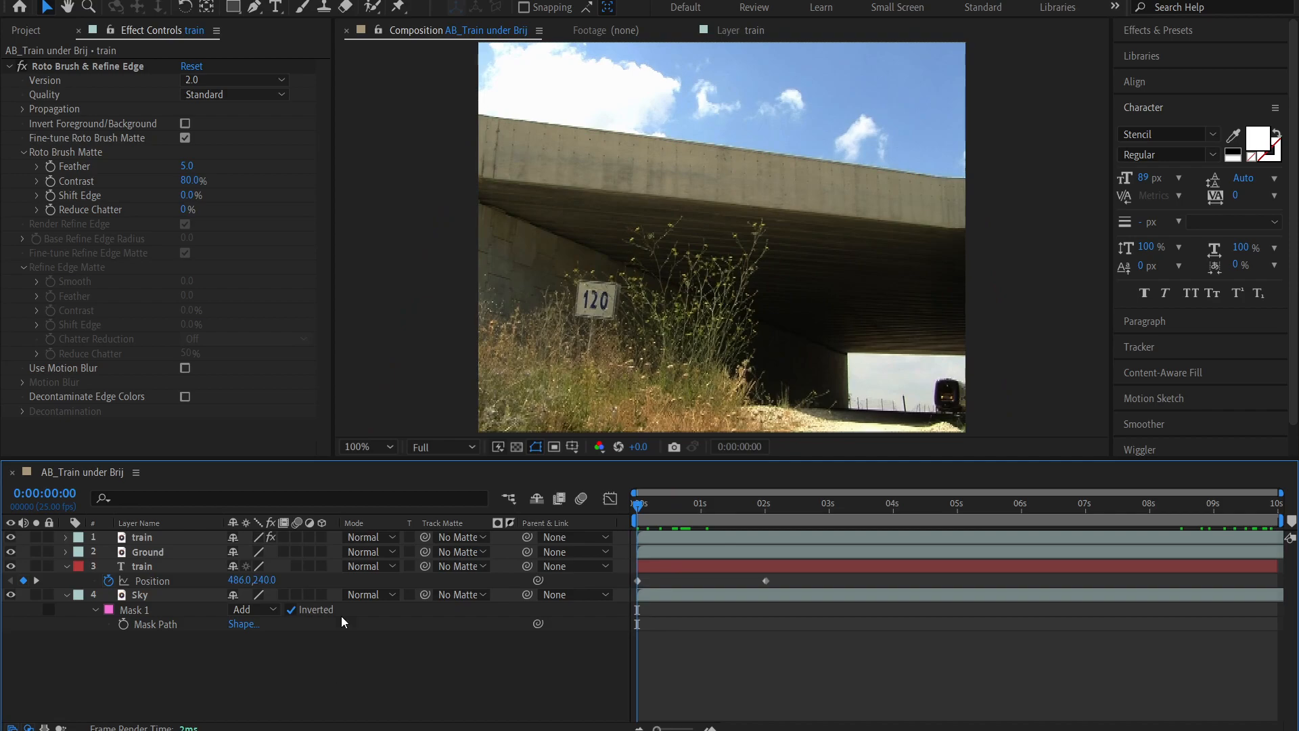
pyautogui.click(275, 6)
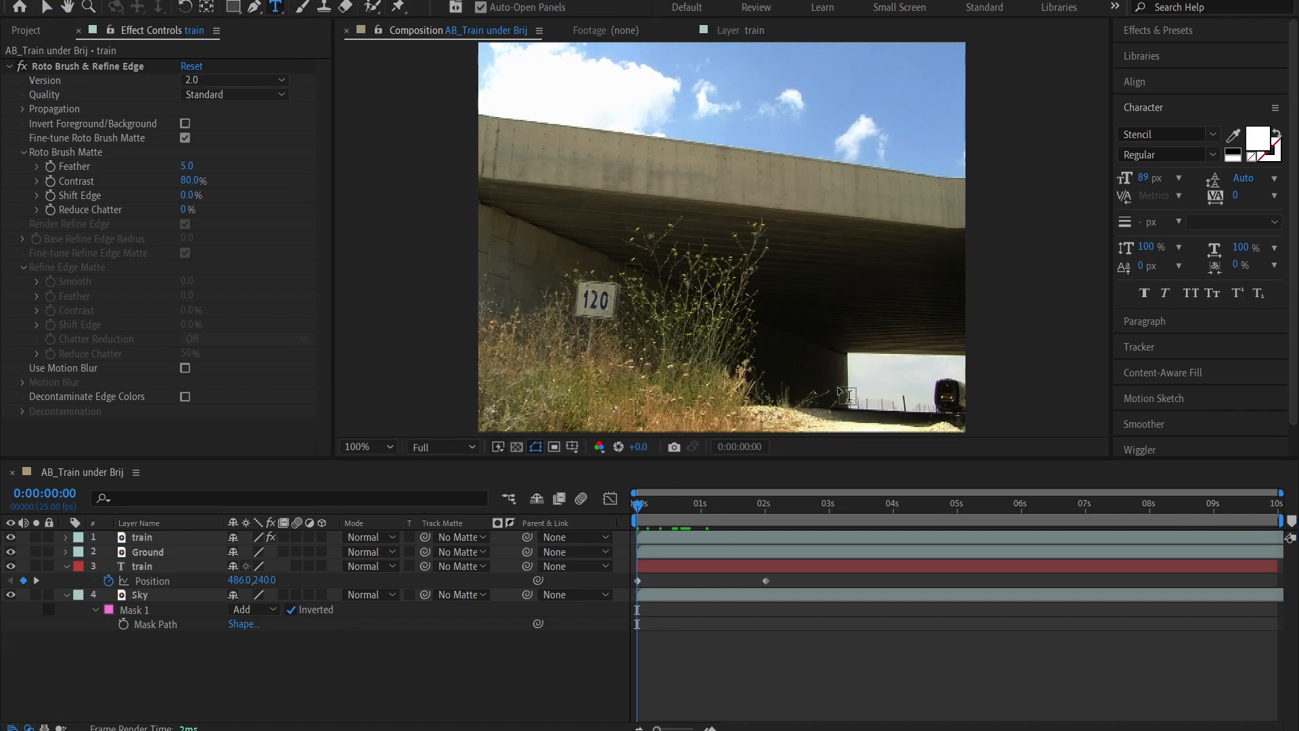
pyautogui.click(832, 381)
pyautogui.write('cjs')
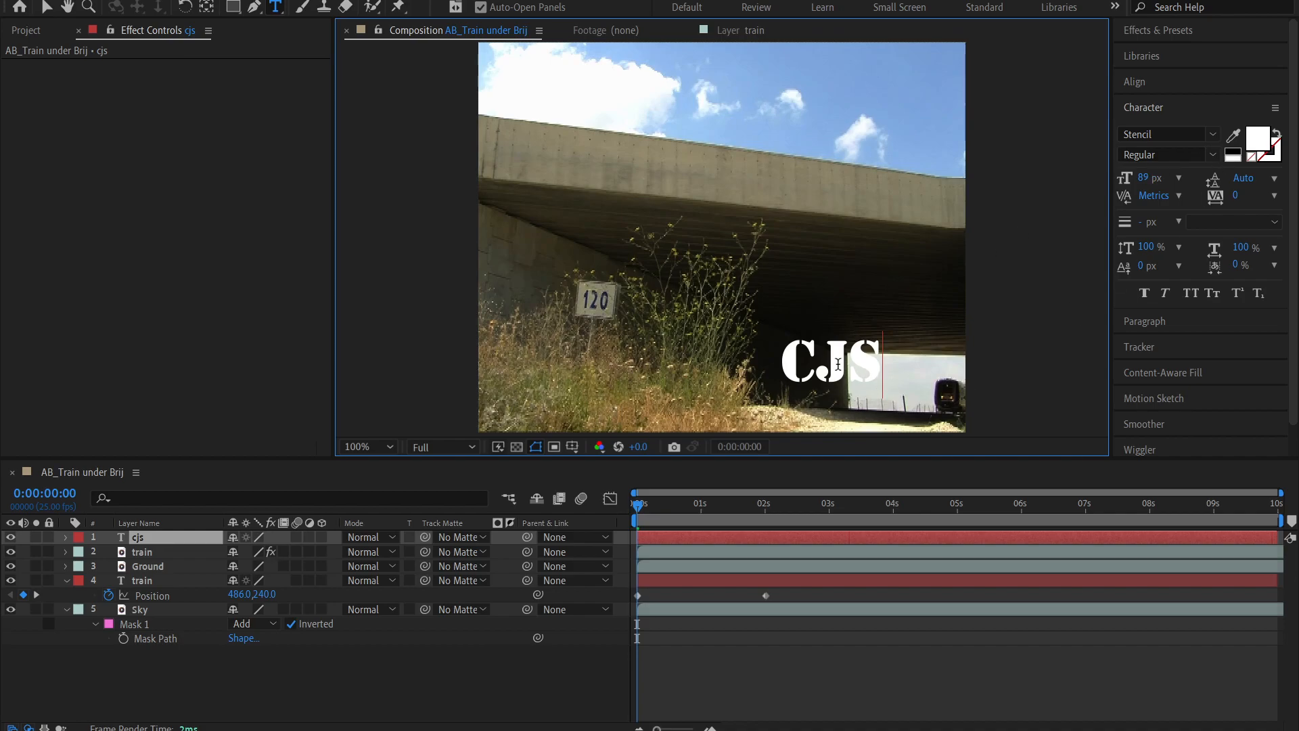
# Change the whole cjs text's fill colour to orange, DE7F14
pyautogui.doubleClick(838, 364)
pyautogui.click(1252, 147)
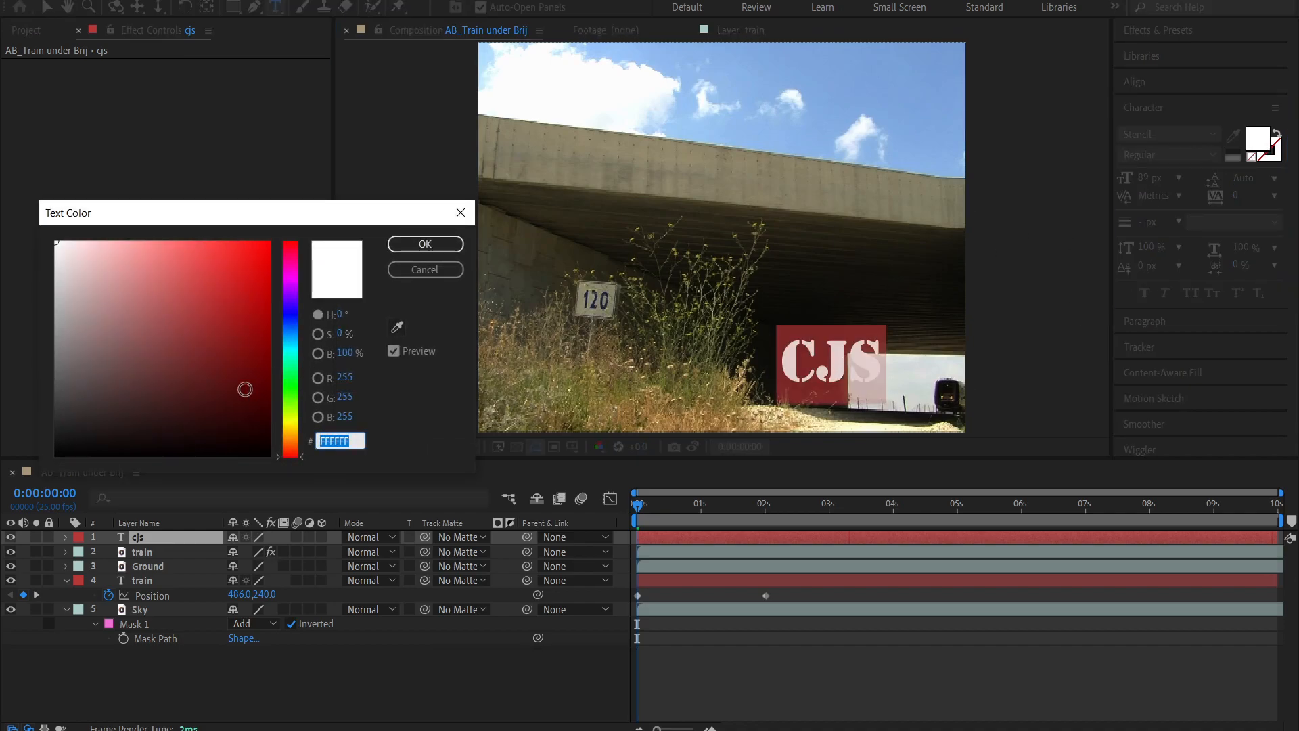
pyautogui.click(289, 437)
pyautogui.click(251, 269)
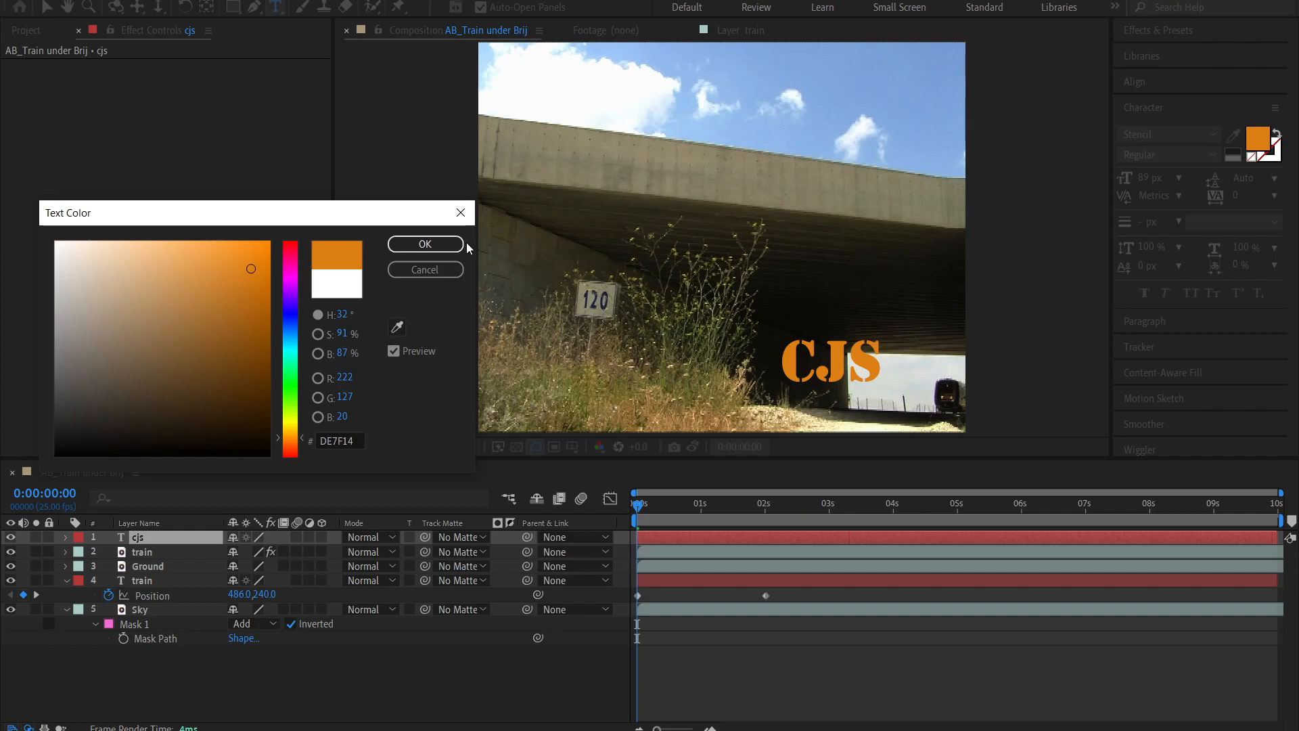
pyautogui.click(447, 246)
# Move the cjs text into the bright opening in front of the train and set its font size to 53 px
pyautogui.click(46, 7)
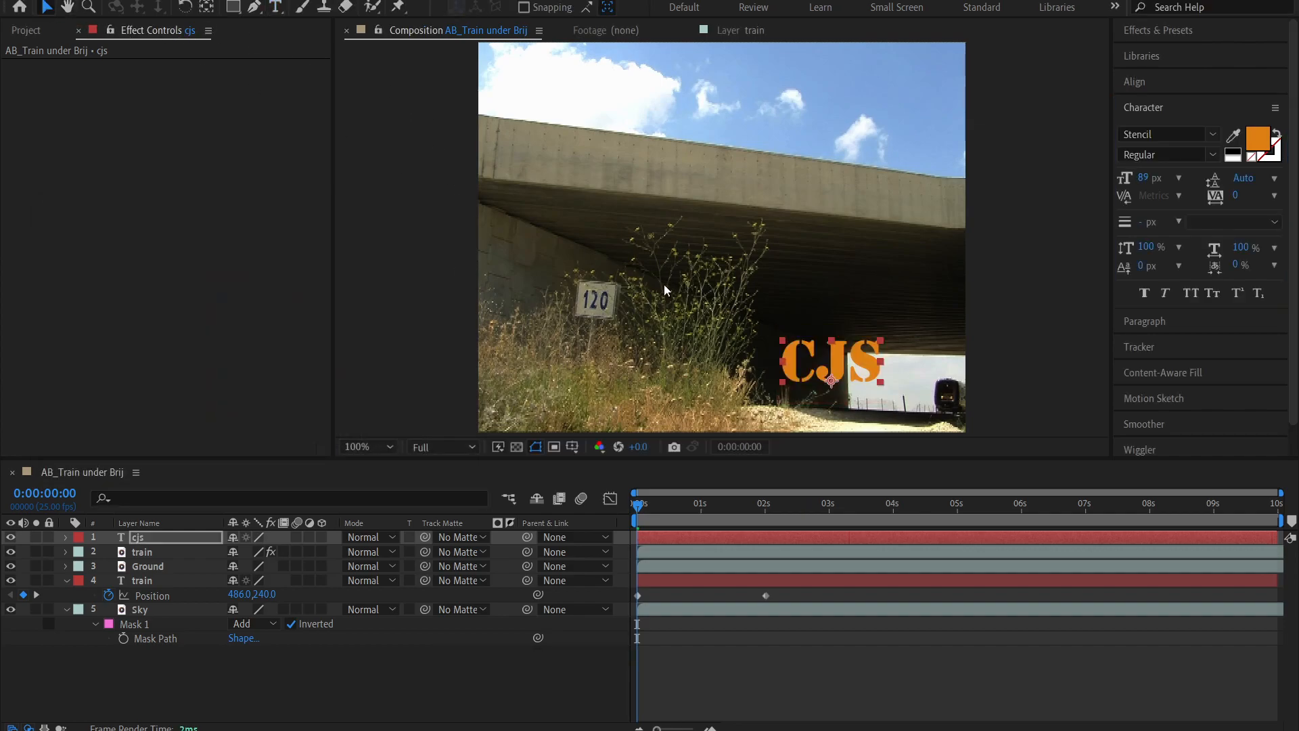
pyautogui.moveTo(843, 384); pyautogui.dragTo(916, 410)
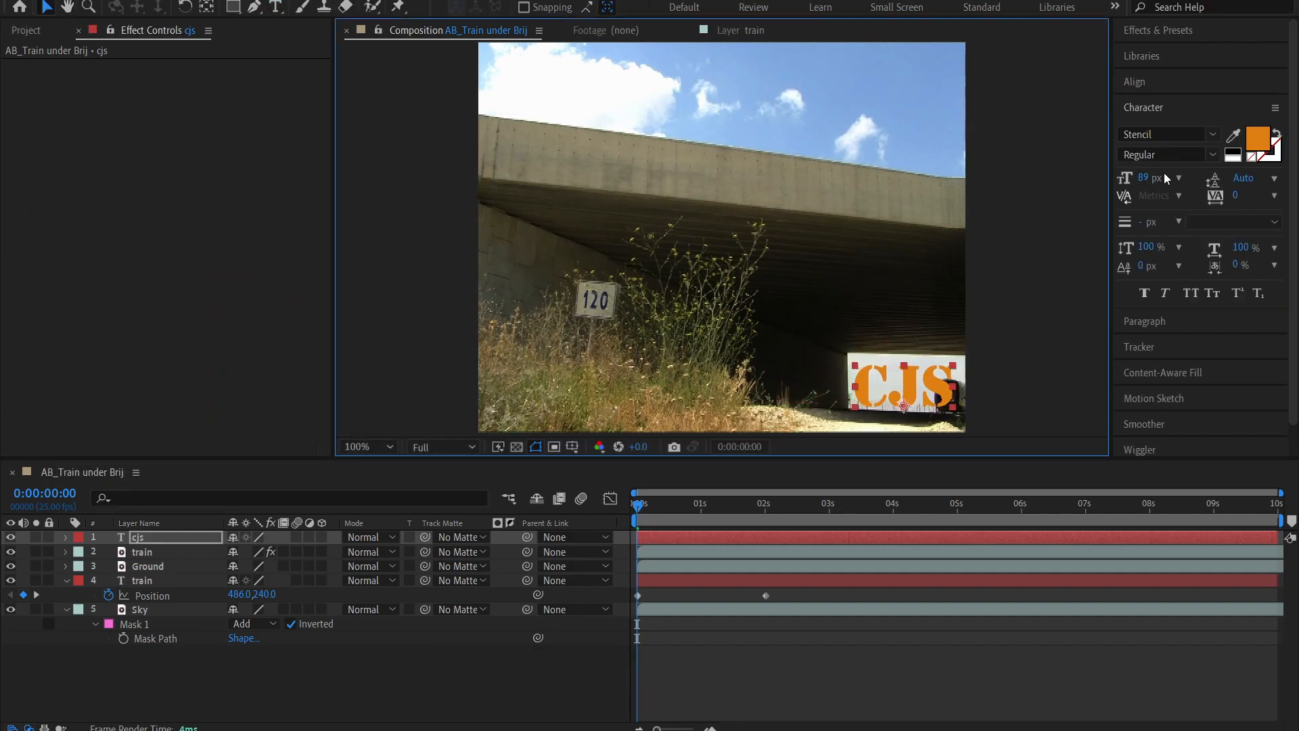
pyautogui.moveTo(1143, 178); pyautogui.dragTo(1122, 177)
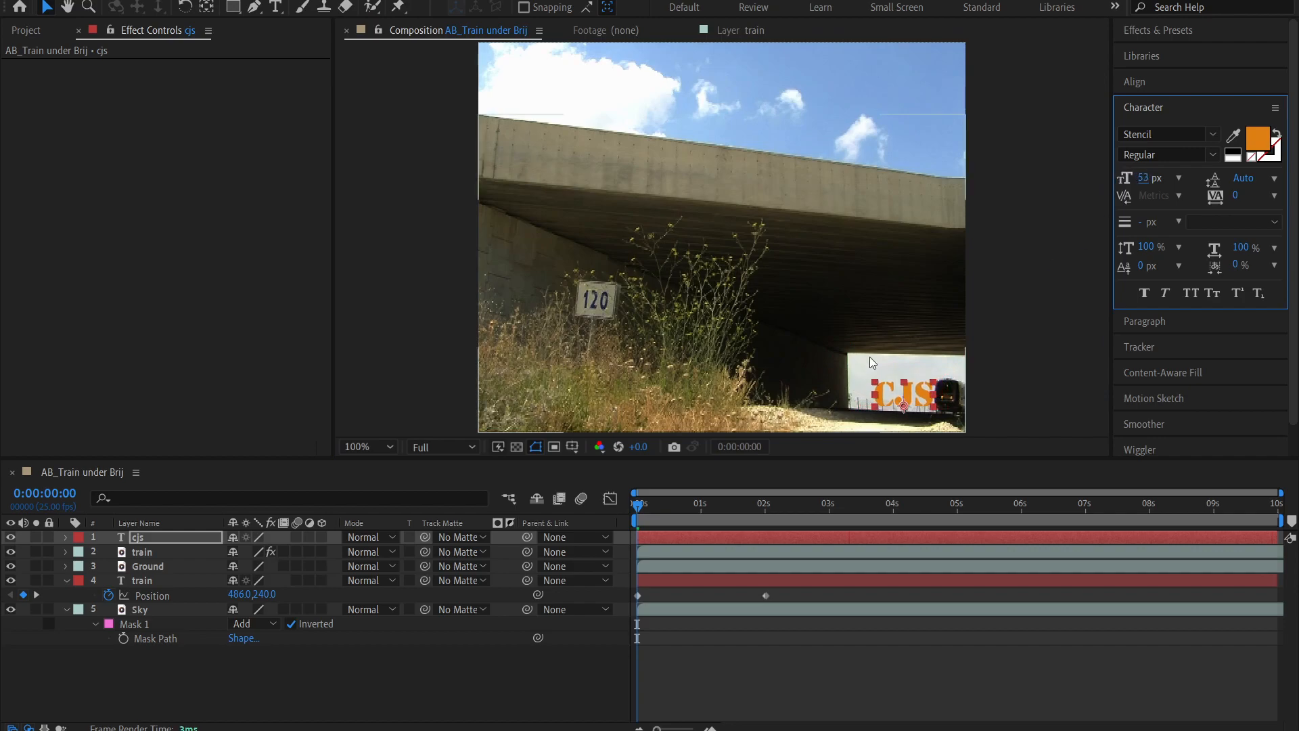
pyautogui.moveTo(896, 392); pyautogui.dragTo(879, 394)
pyautogui.click(811, 701)
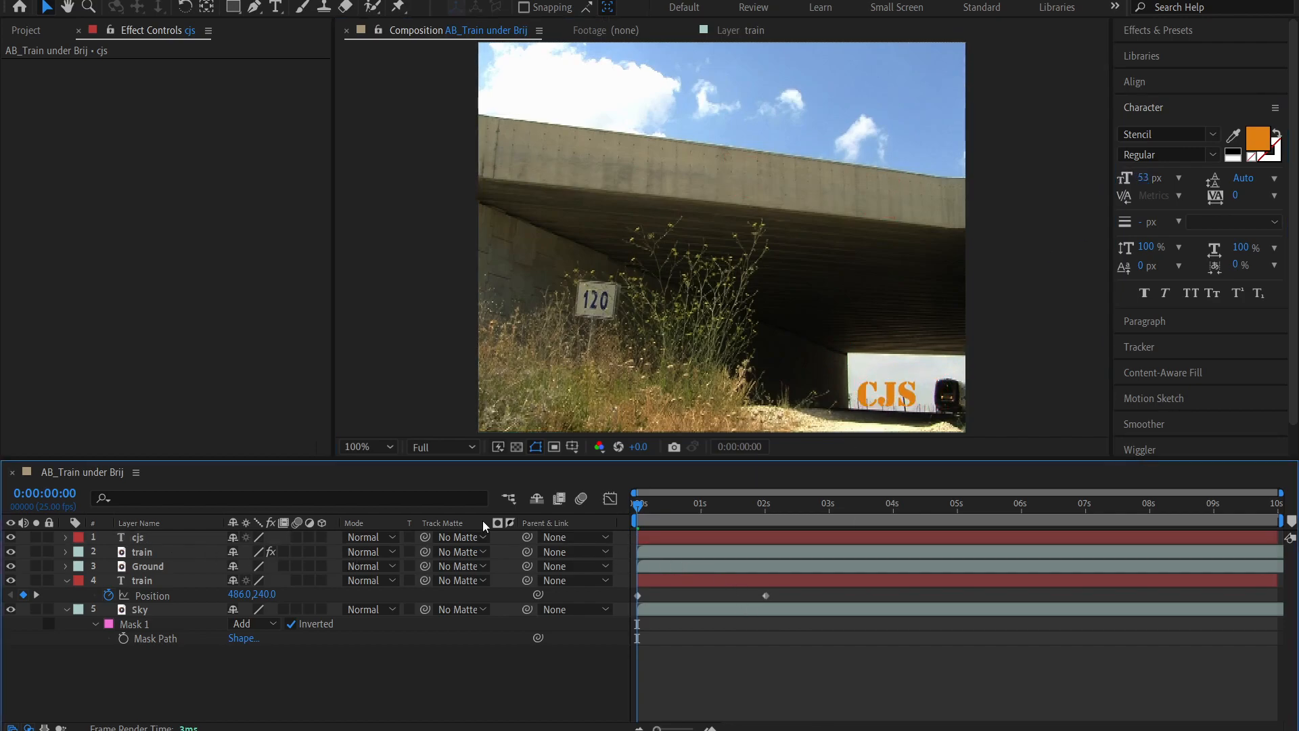
# Preview the composition, and move the cjs text layer directly below the top train layer
pyautogui.press('space')
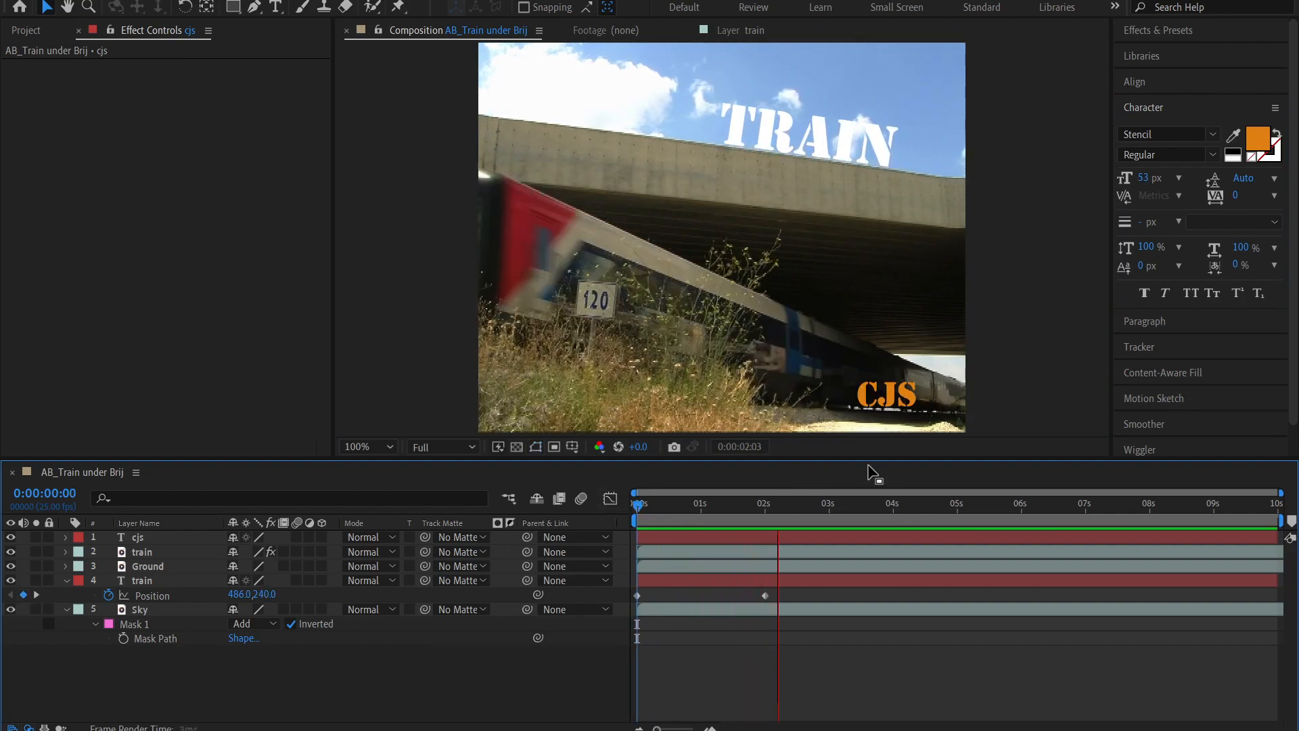
pyautogui.press('space')
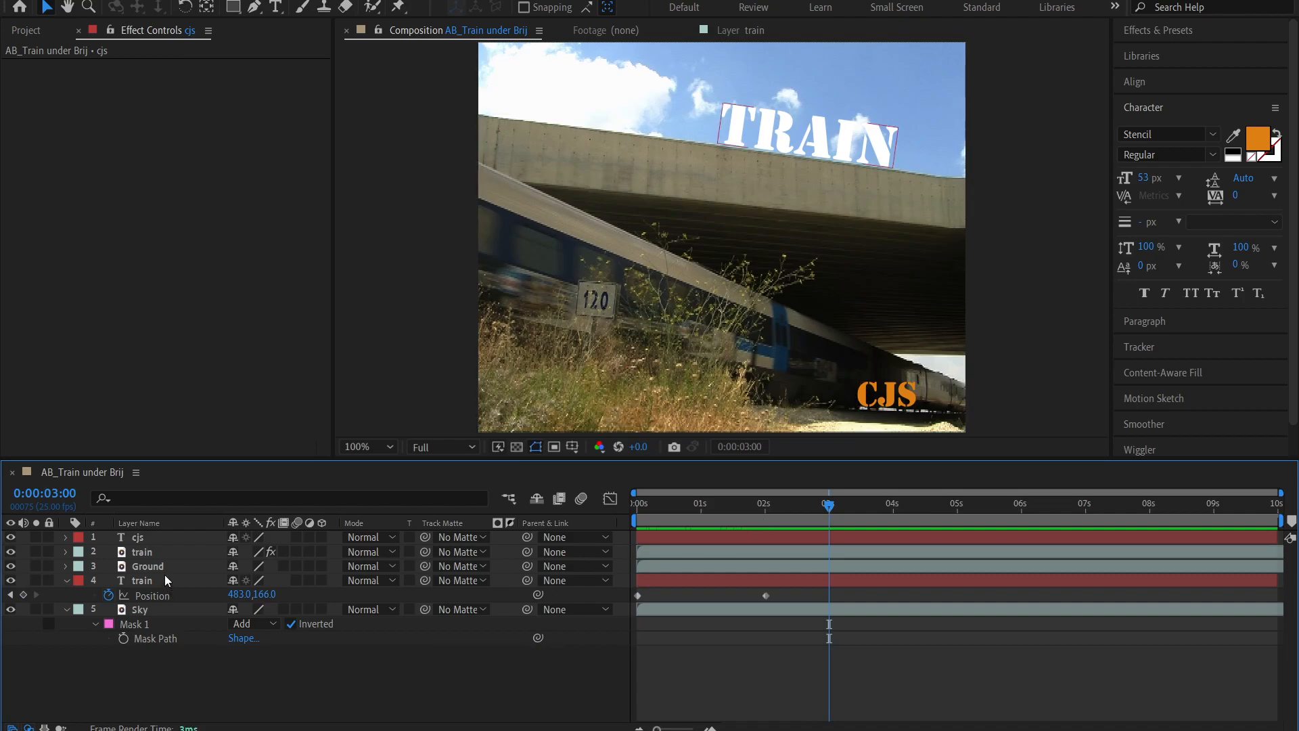
pyautogui.moveTo(149, 538); pyautogui.dragTo(176, 556)
pyautogui.click(688, 655)
# Return to the first frame and preview how the train passes over the cjs text
pyautogui.moveTo(680, 510); pyautogui.dragTo(461, 525)
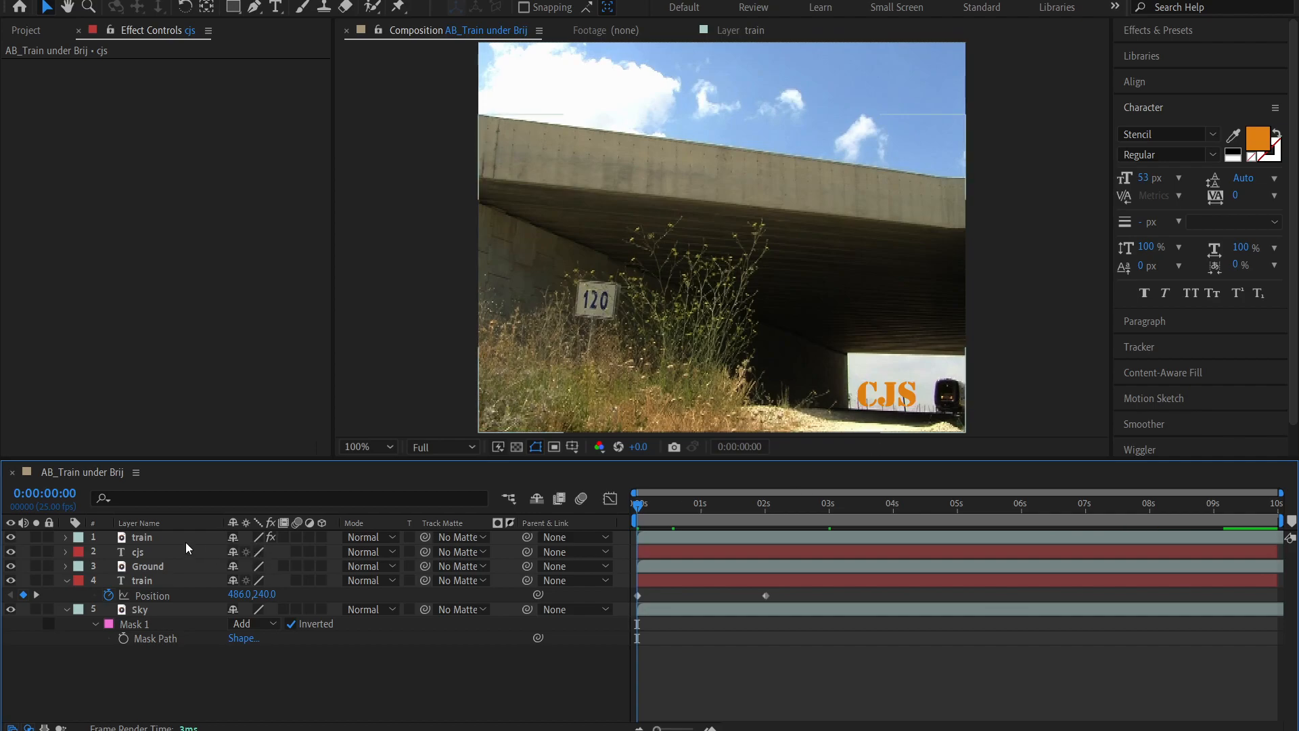
pyautogui.moveTo(655, 519); pyautogui.dragTo(579, 522)
pyautogui.press('space')
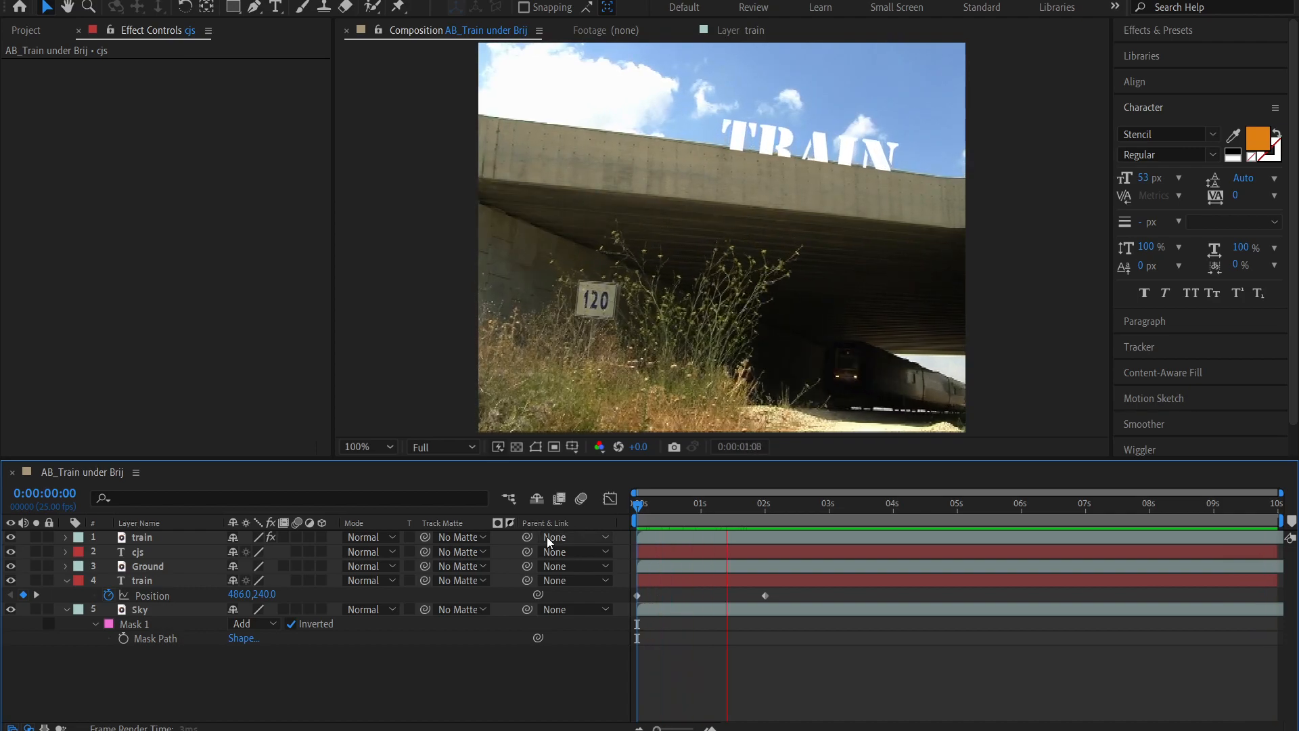
pyautogui.press('space')
# Toggle the cjs layer's visibility off and on at 0:00:01:15 to check whether the train covers it
pyautogui.click(175, 551)
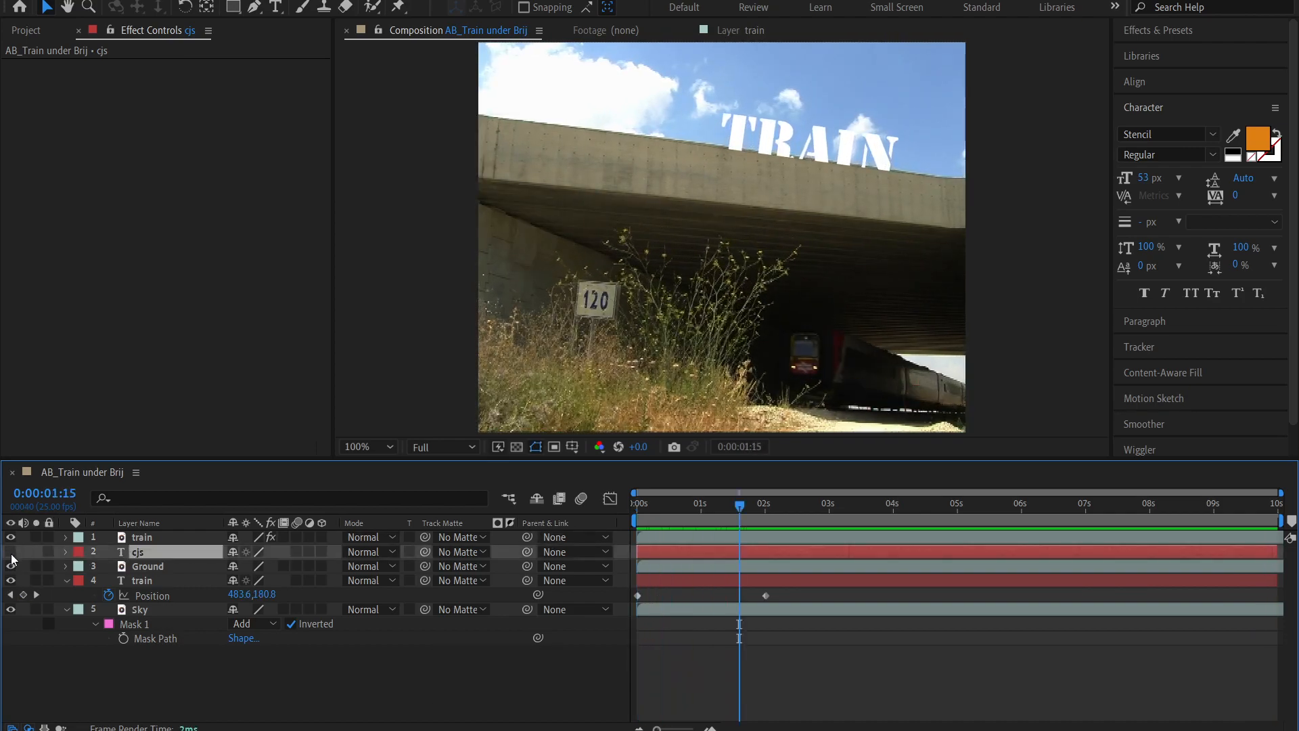
pyautogui.doubleClick(11, 556)
pyautogui.click(751, 675)
# Go back to the first frame, check the cjs text's placement, and play the finished composite
pyautogui.moveTo(740, 504); pyautogui.dragTo(603, 517)
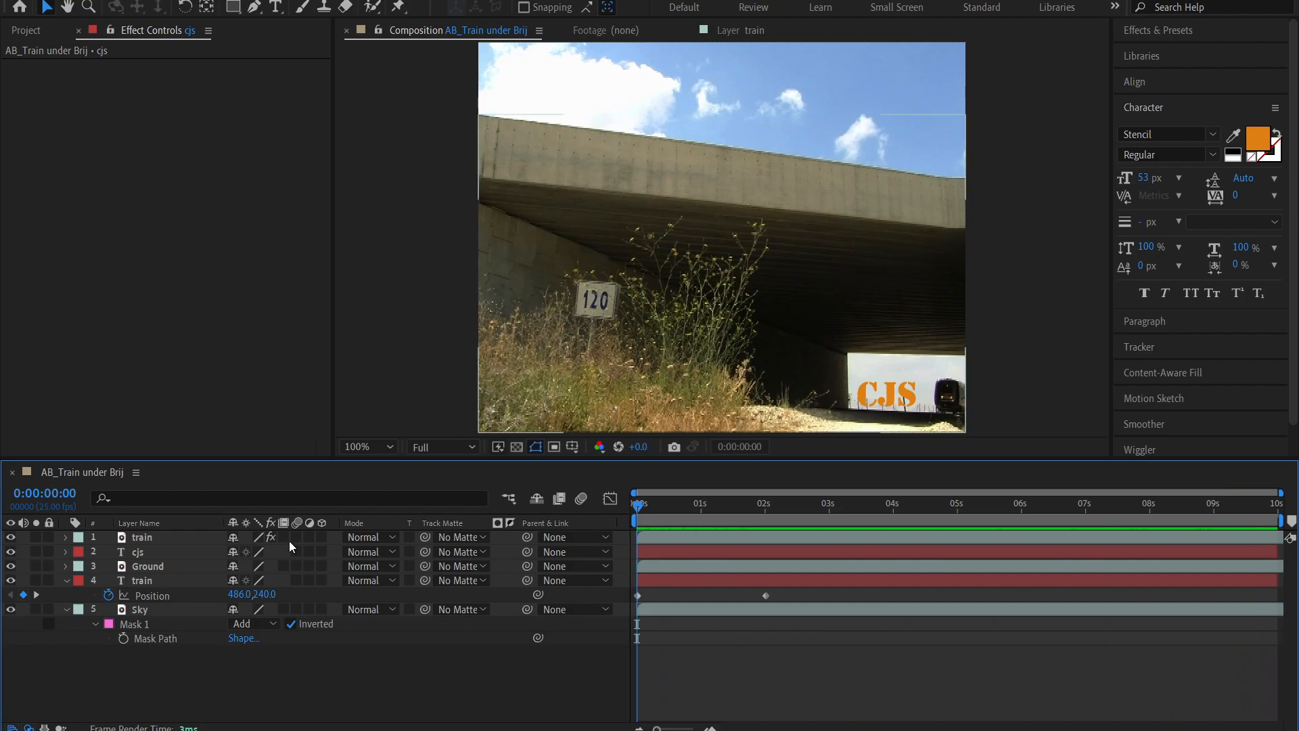
pyautogui.click(157, 551)
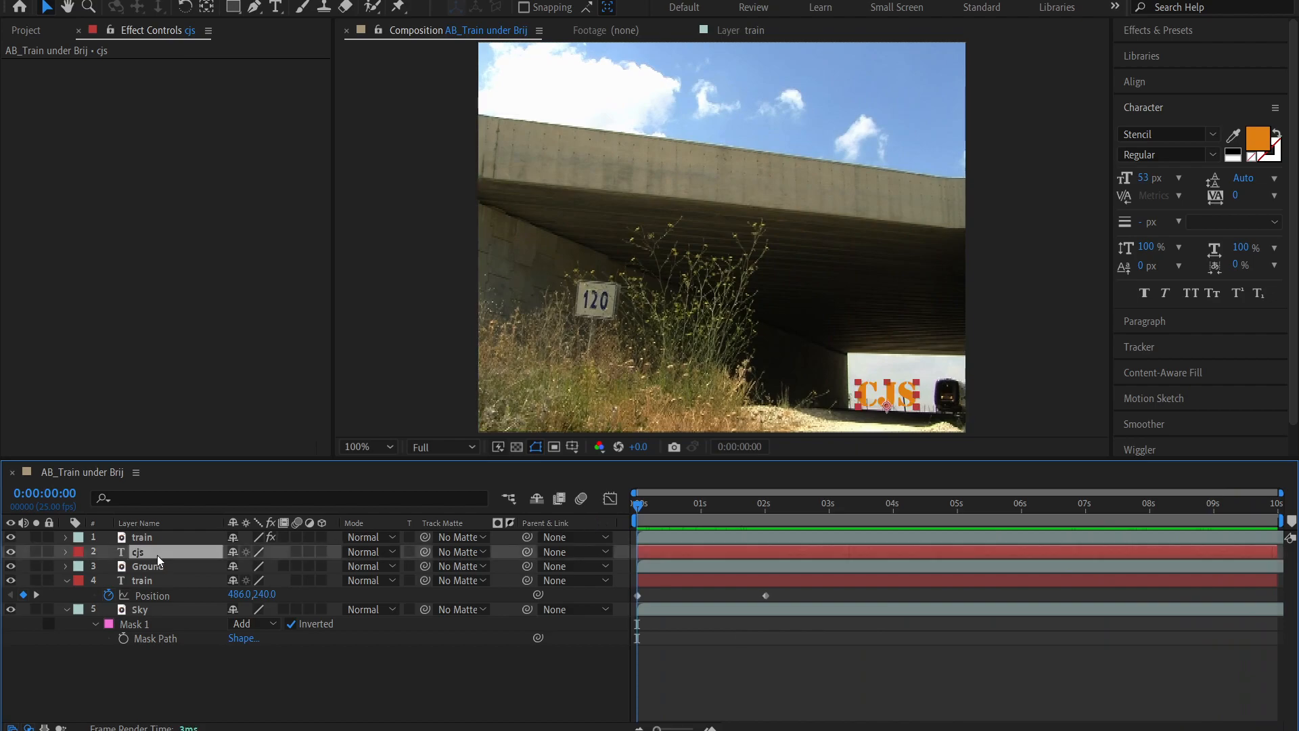
pyautogui.click(812, 646)
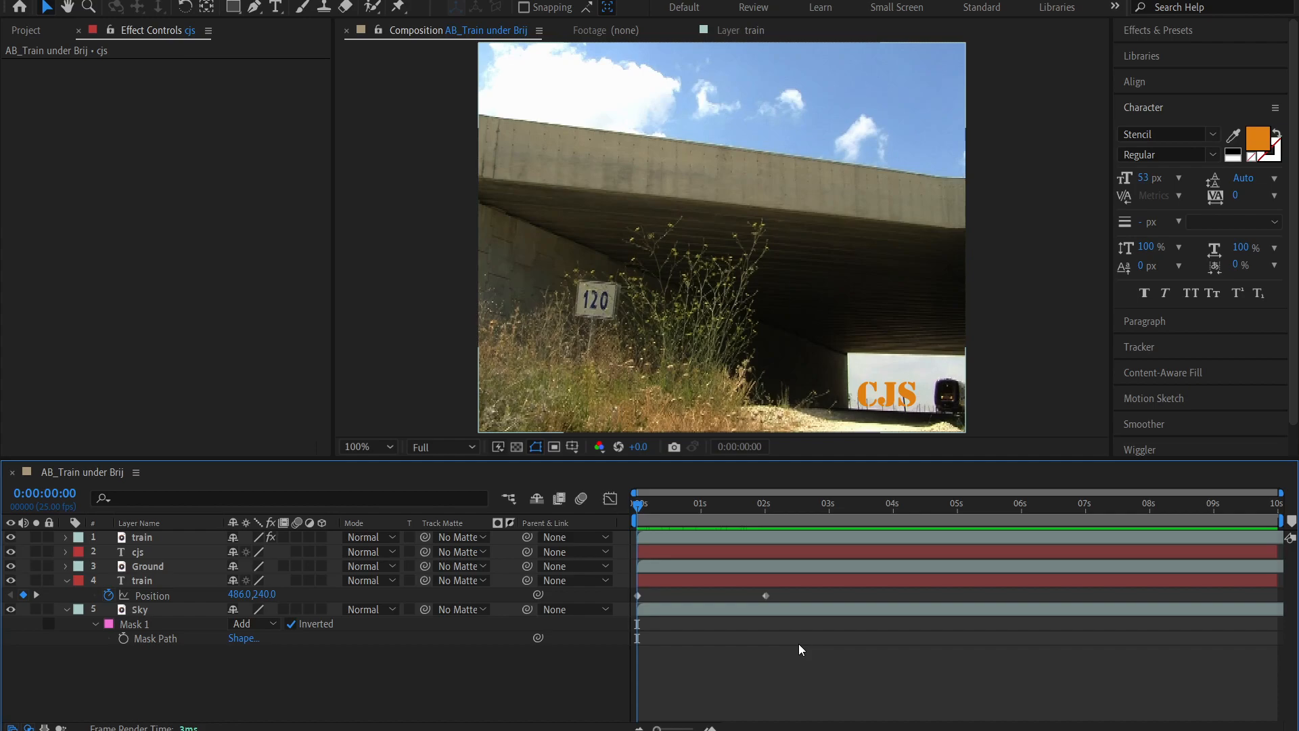
pyautogui.press('space')
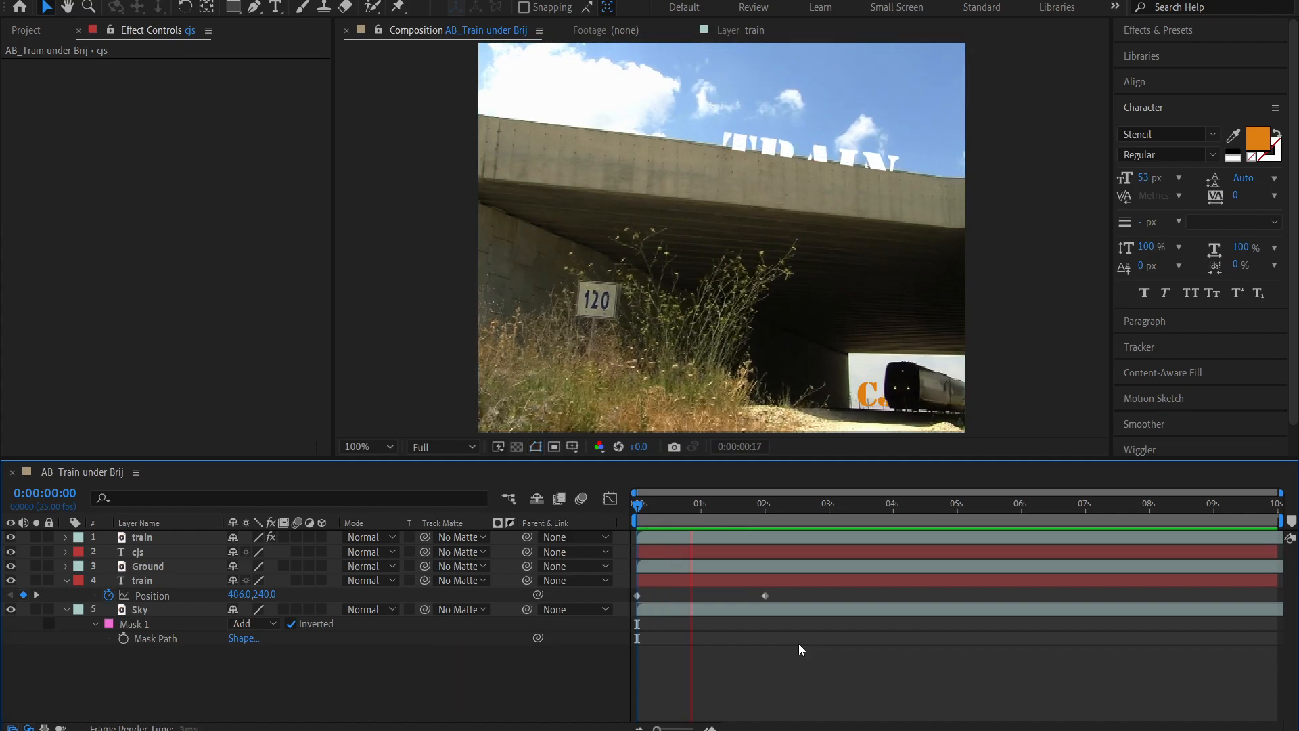